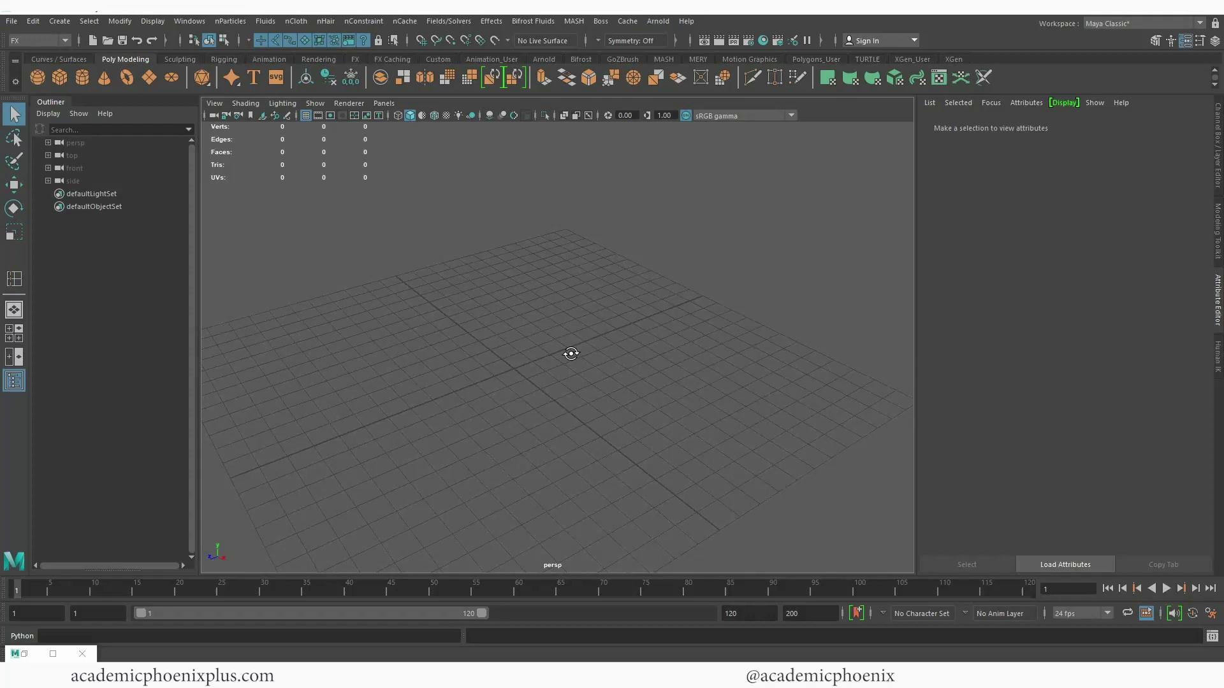
Create a polygon plane, scale it up, and stand it upright on the grid
left_click_drag(571, 354, 575, 328, "alt")
right_click_drag(575, 329, 668, 348, "alt")
left_click_drag(668, 348, 667, 326, "alt")
right_click_drag(666, 326, 542, 323, "alt")
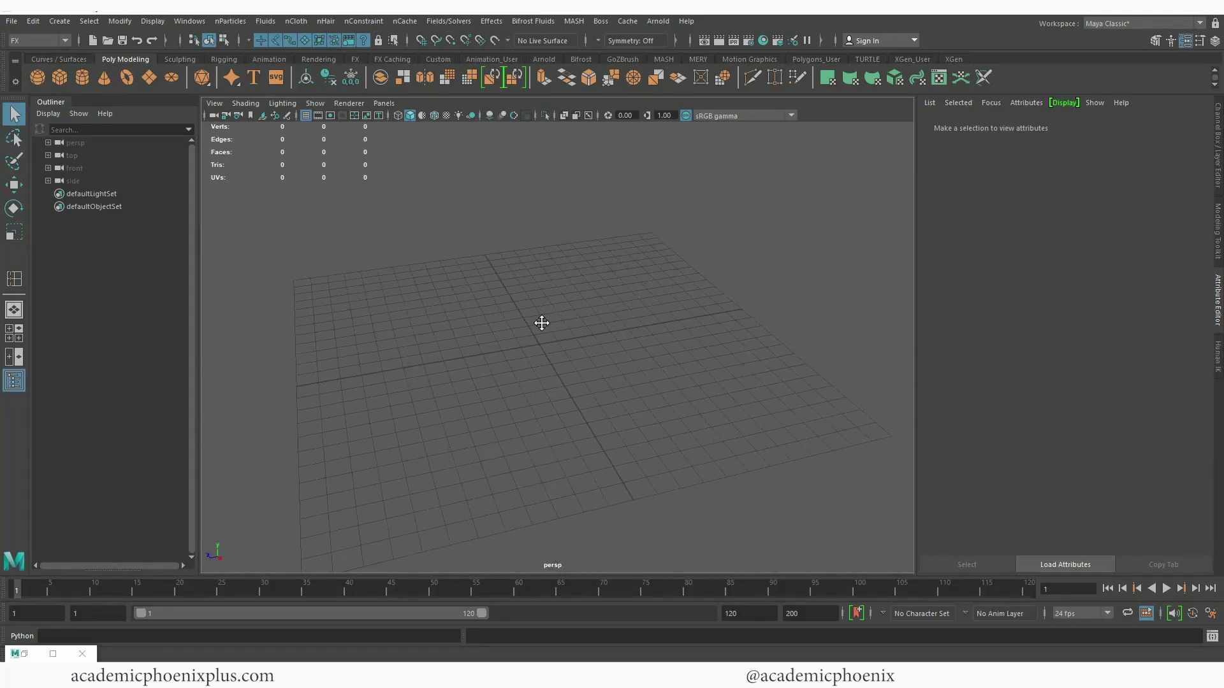
middle_click_drag(542, 323, 564, 346, "alt")
left_click_drag(594, 365, 599, 353, "alt")
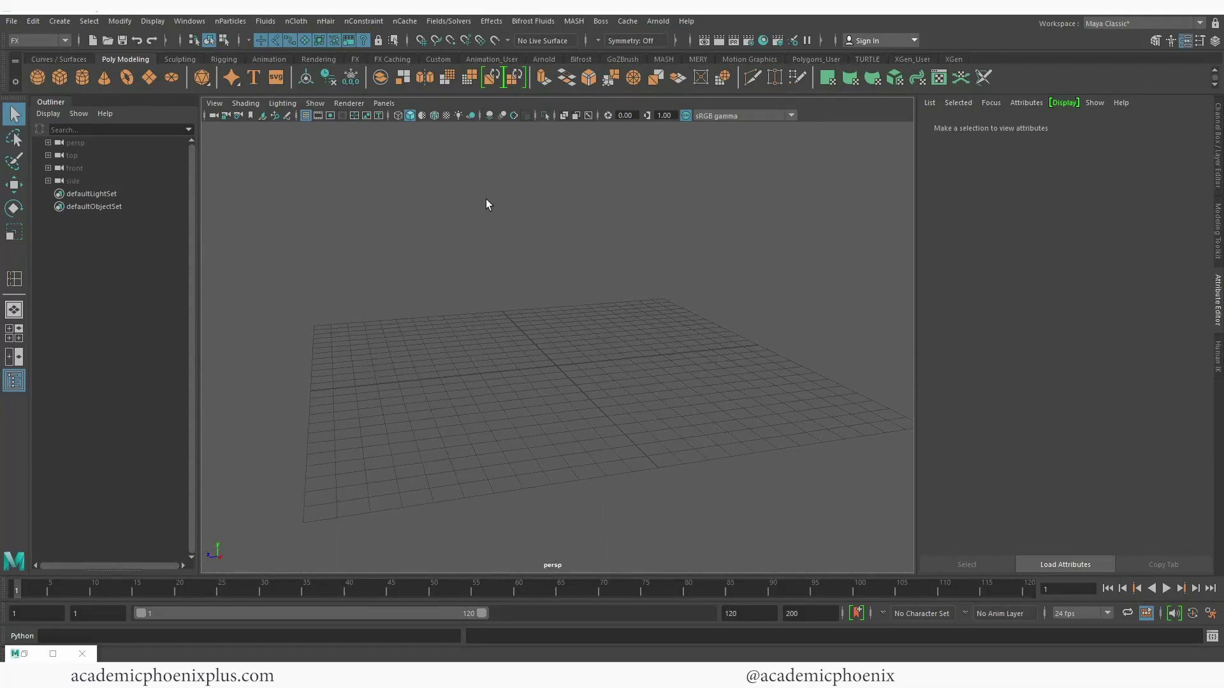
middle_click_drag(567, 277, 552, 282, "alt")
left_click(150, 77)
key("r")
left_click_drag(539, 369, 644, 438)
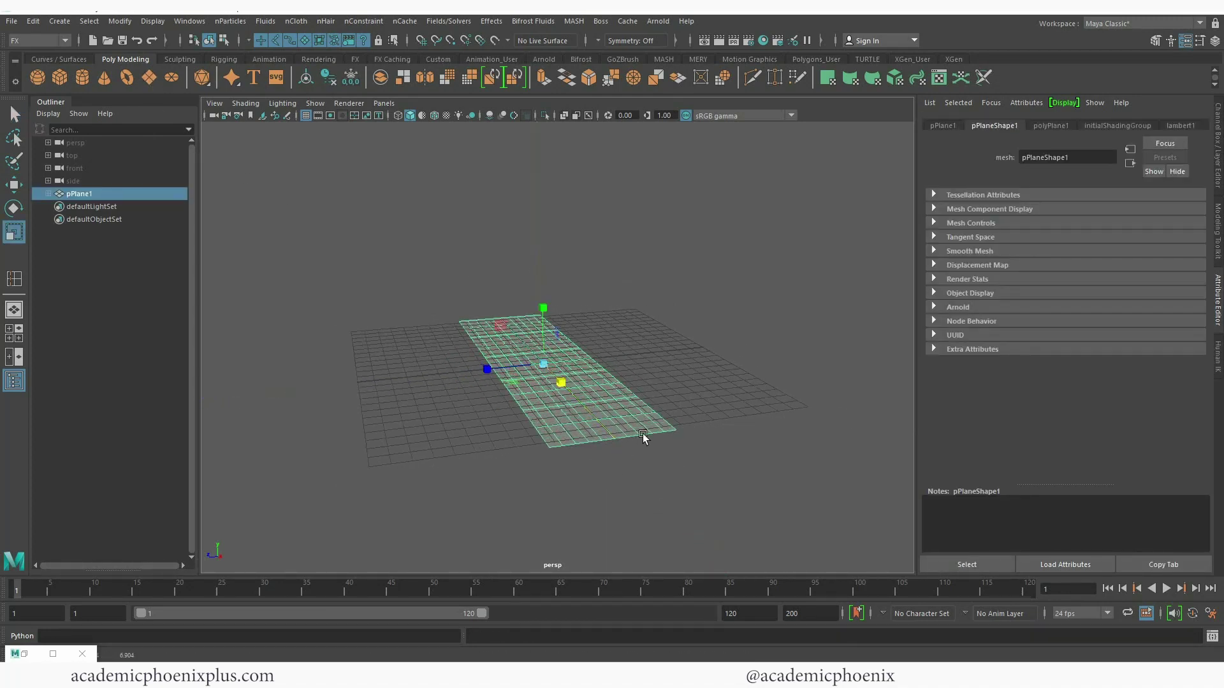
key("e")
left_click_drag(565, 355, 545, 408)
key("r")
key("w")
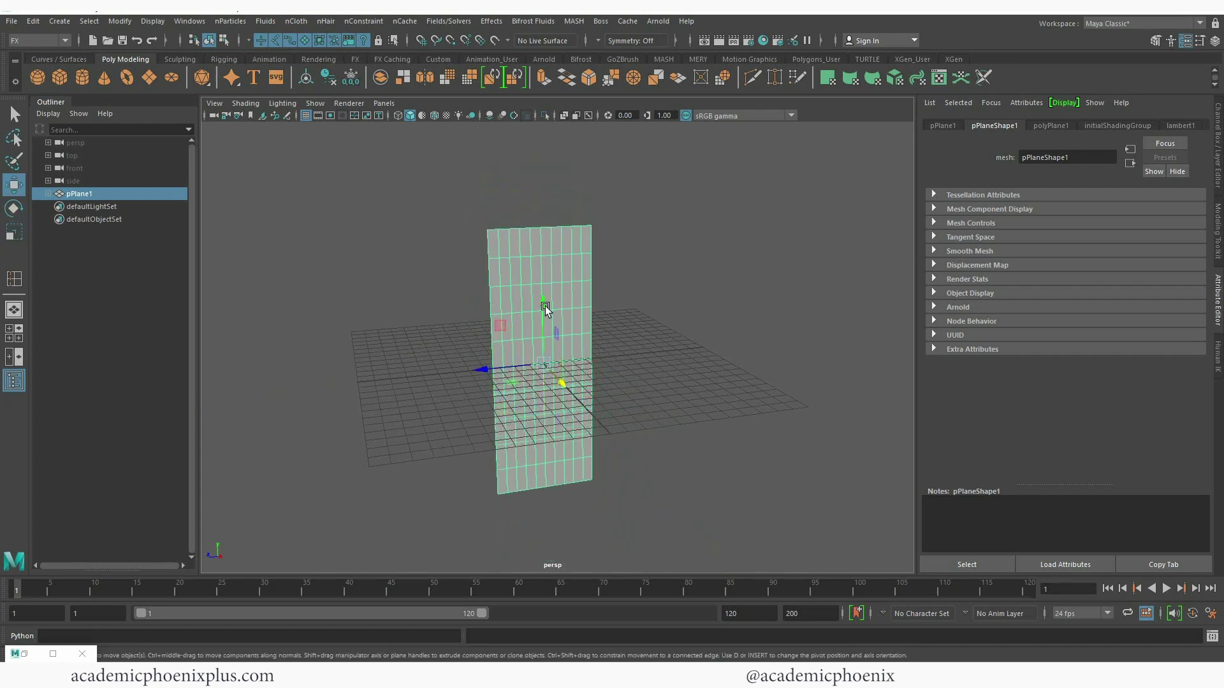
left_click_drag(545, 309, 559, 175)
middle_click_drag(691, 258, 664, 354, "alt")
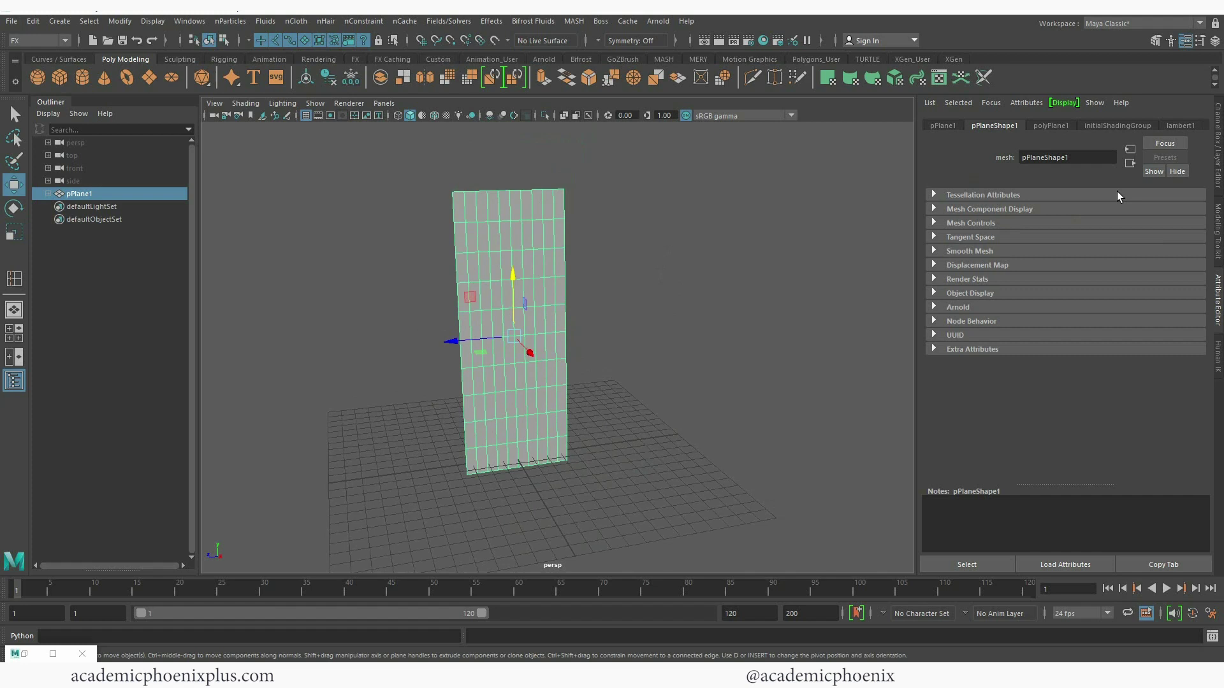
Set the plane's Subdivisions Width and Height from 10 to 43
left_click(1217, 149)
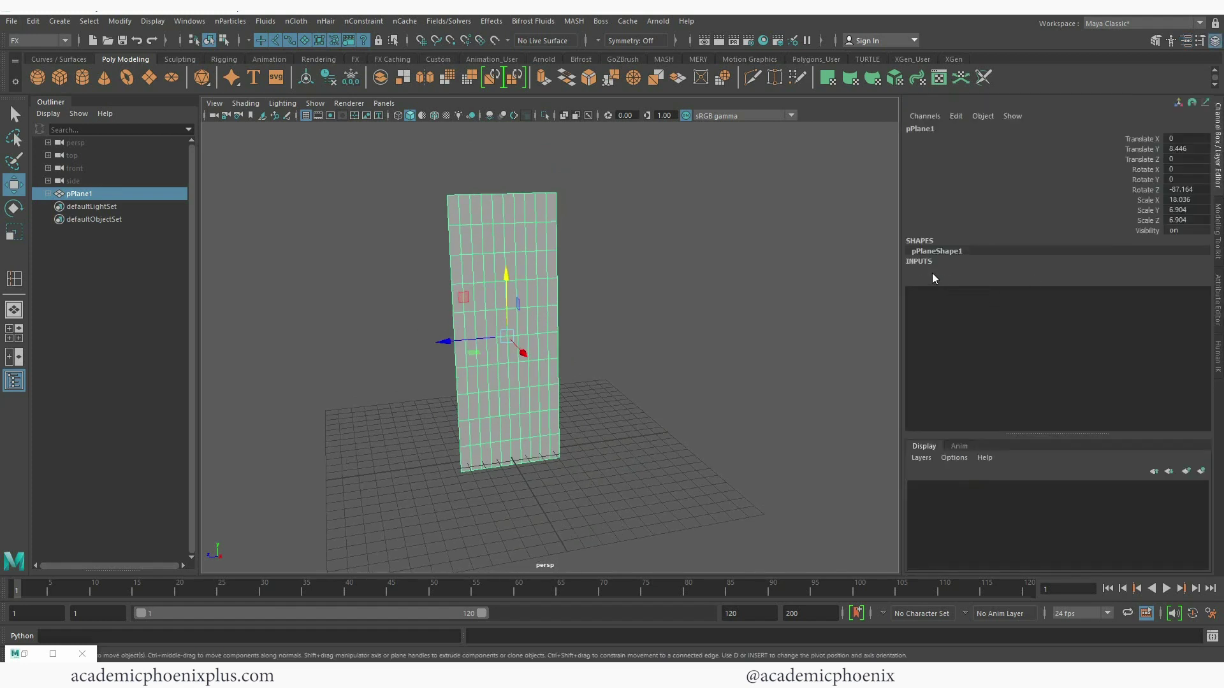
left_click(931, 272)
left_click_drag(899, 310, 1046, 311)
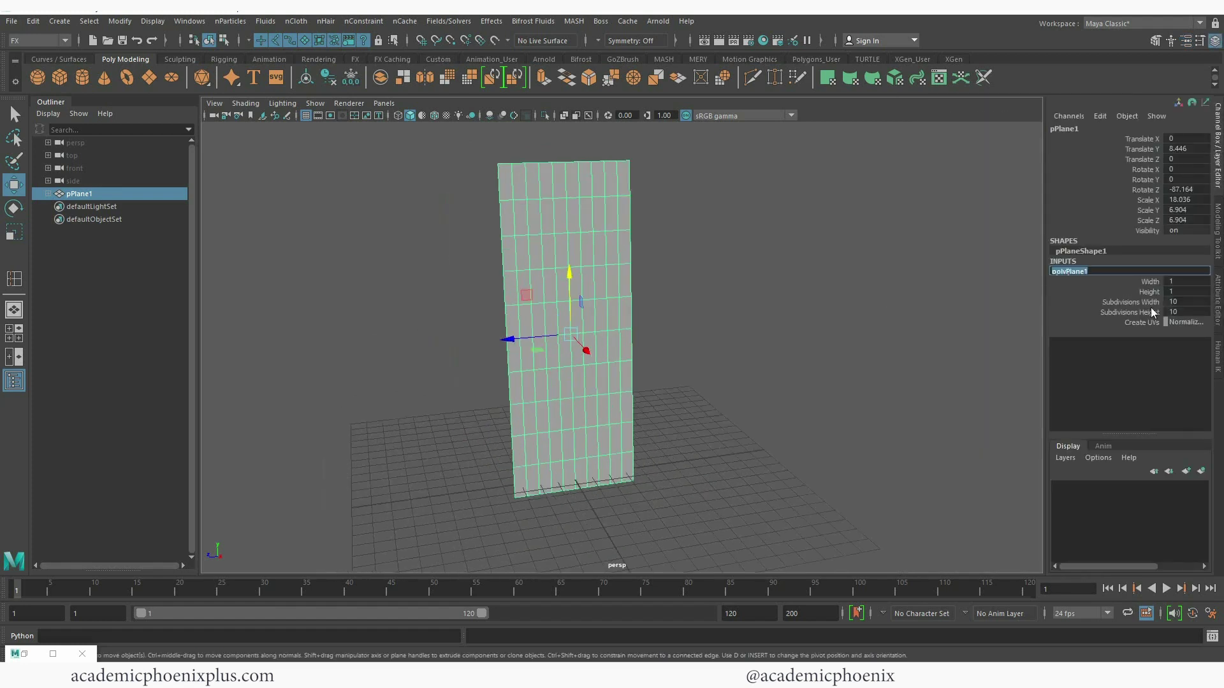
left_click_drag(1149, 310, 1144, 301)
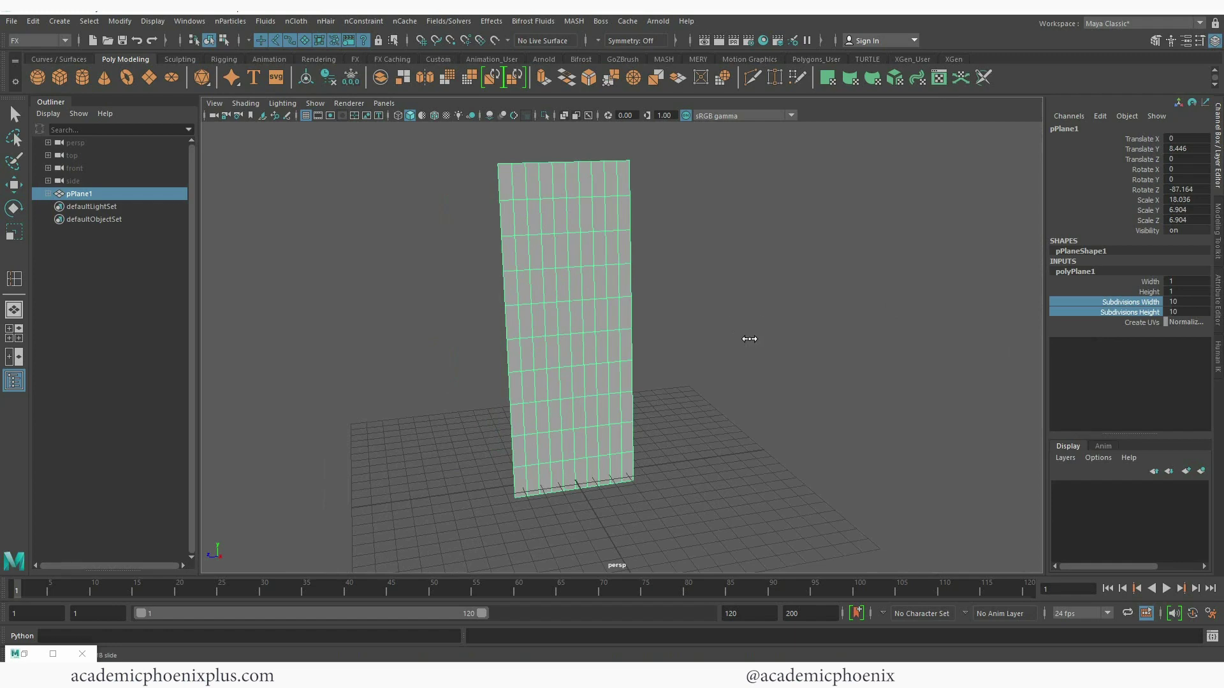
middle_click_drag(749, 339, 963, 306)
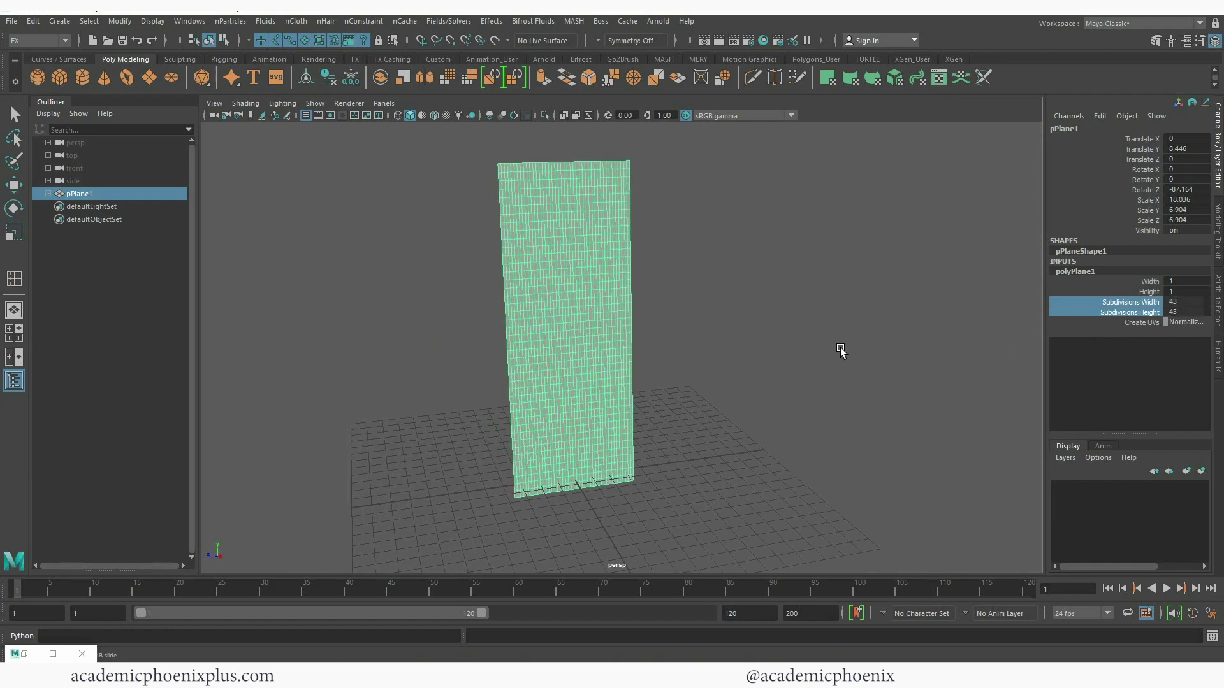
left_click(841, 351)
key("w")
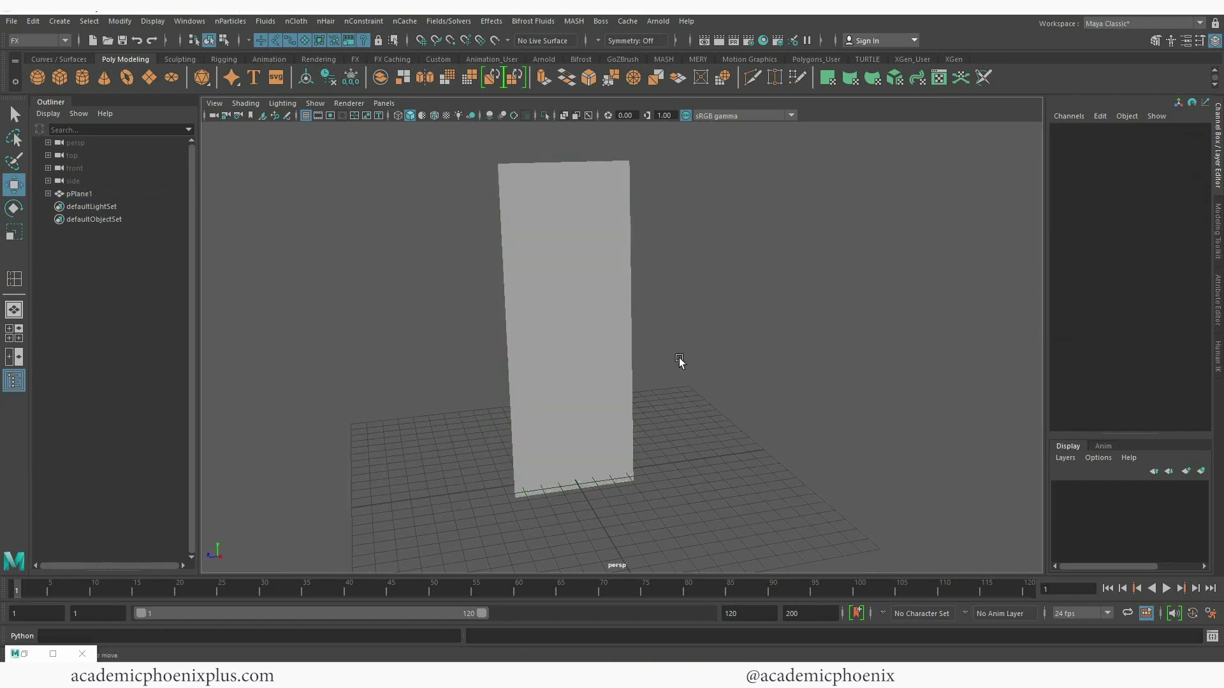
Stretch the upright plane wider along Z
mouse_move(777, 340)
left_mouse_down("alt")
mouse_move(677, 347)
mouse_move(772, 344)
left_mouse_up("alt")
left_click(614, 361)
key("r")
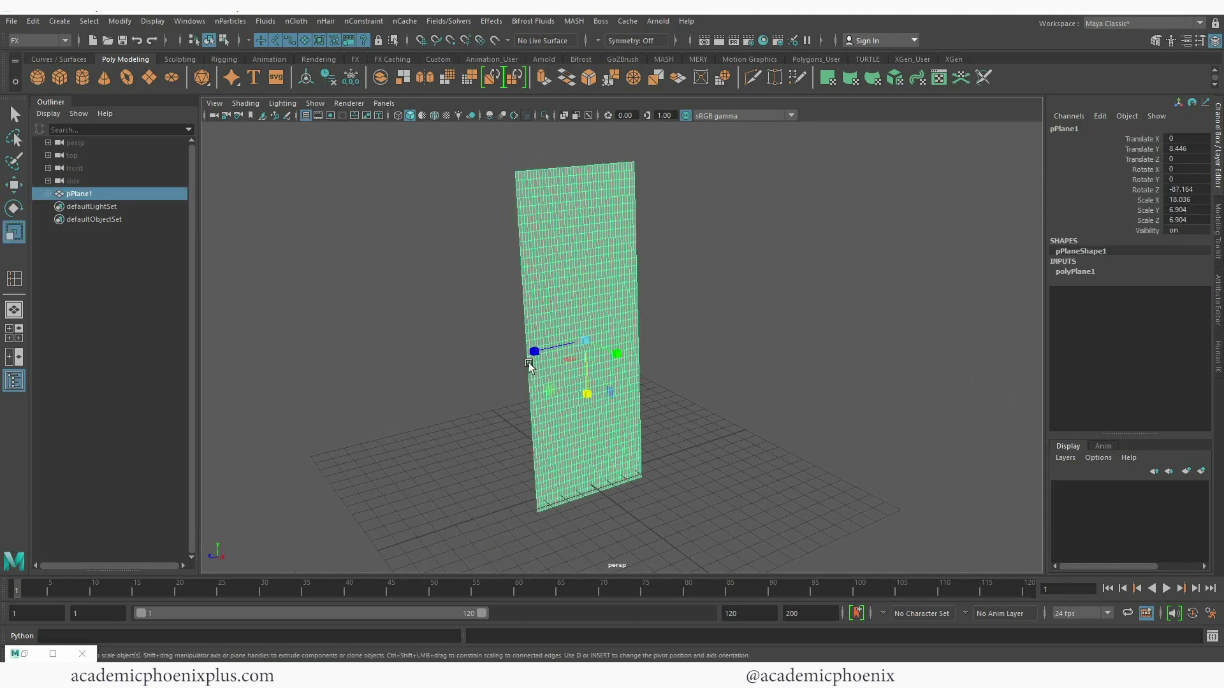
left_click_drag(533, 350, 518, 358)
left_click(699, 347)
left_click_drag(787, 390, 773, 382, "alt")
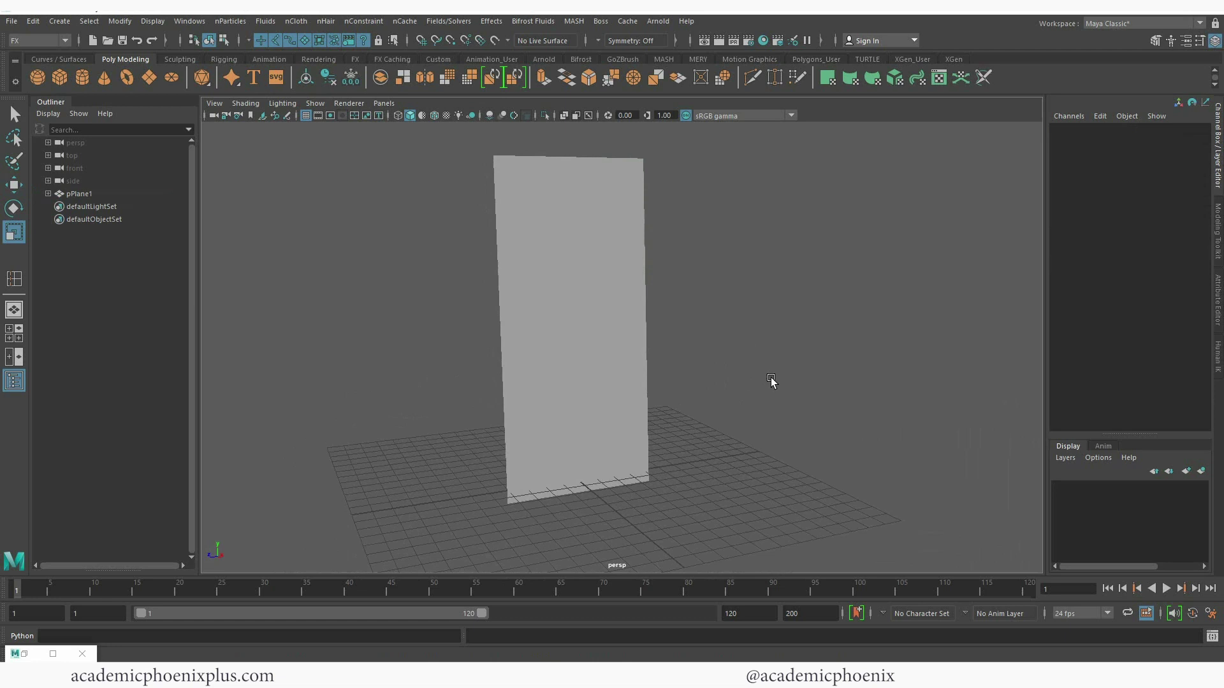
left_click(593, 382)
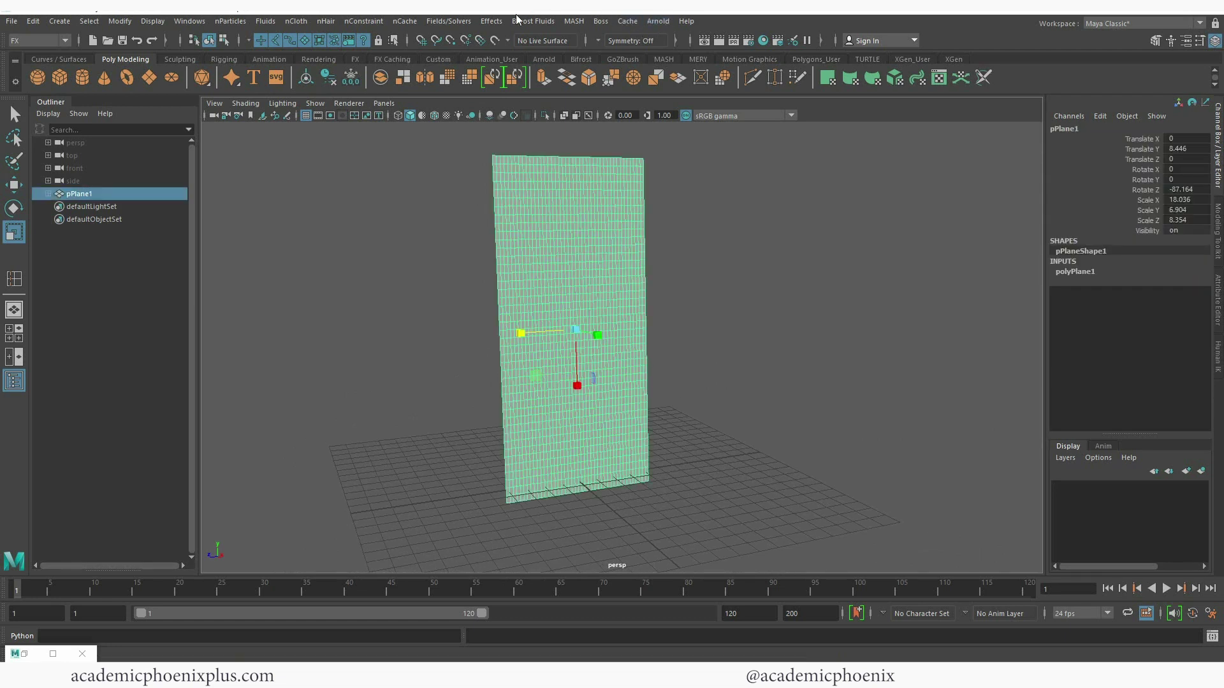
In the Modeling menu set, apply a planar UV projection from the X axis
left_click(38, 40)
left_click(32, 54)
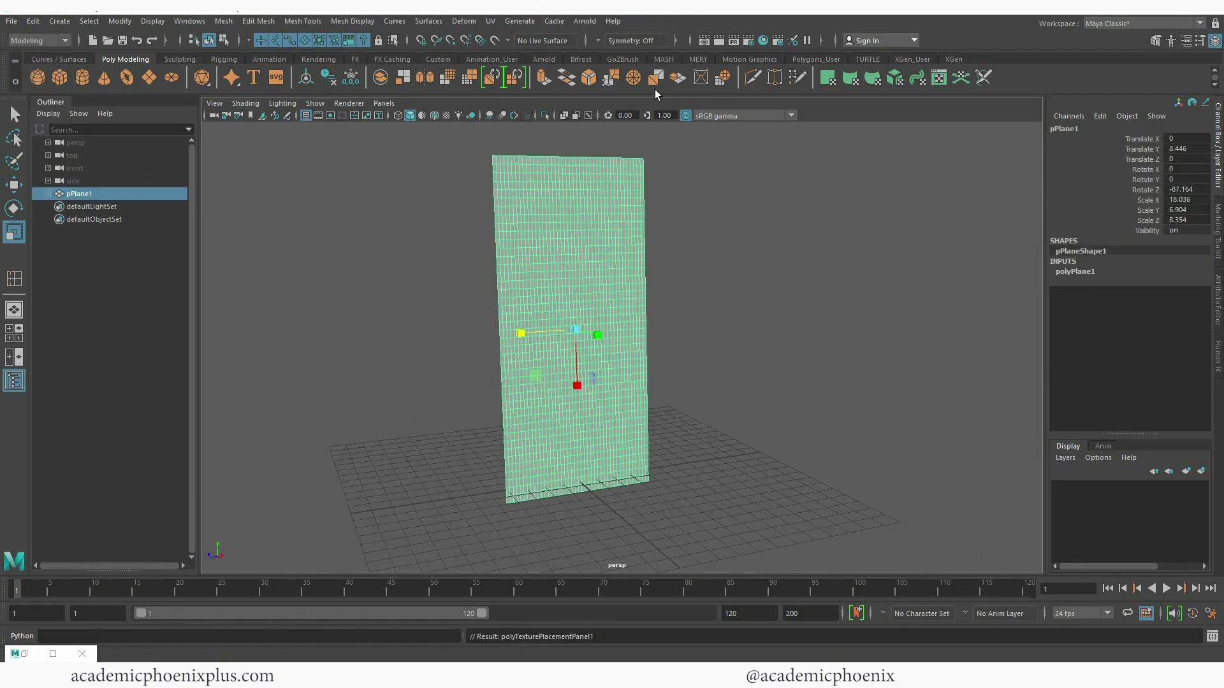
left_click(491, 24)
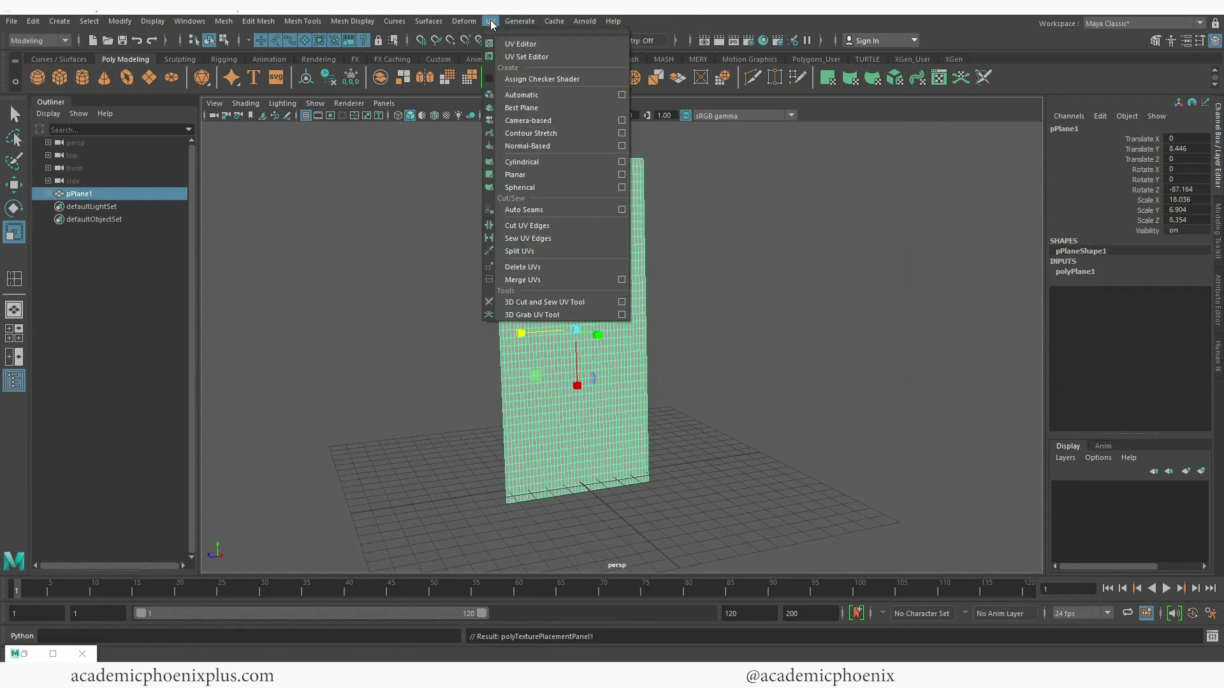
left_click(622, 174)
left_click_drag(406, 314, 407, 352, "alt")
left_click(666, 322)
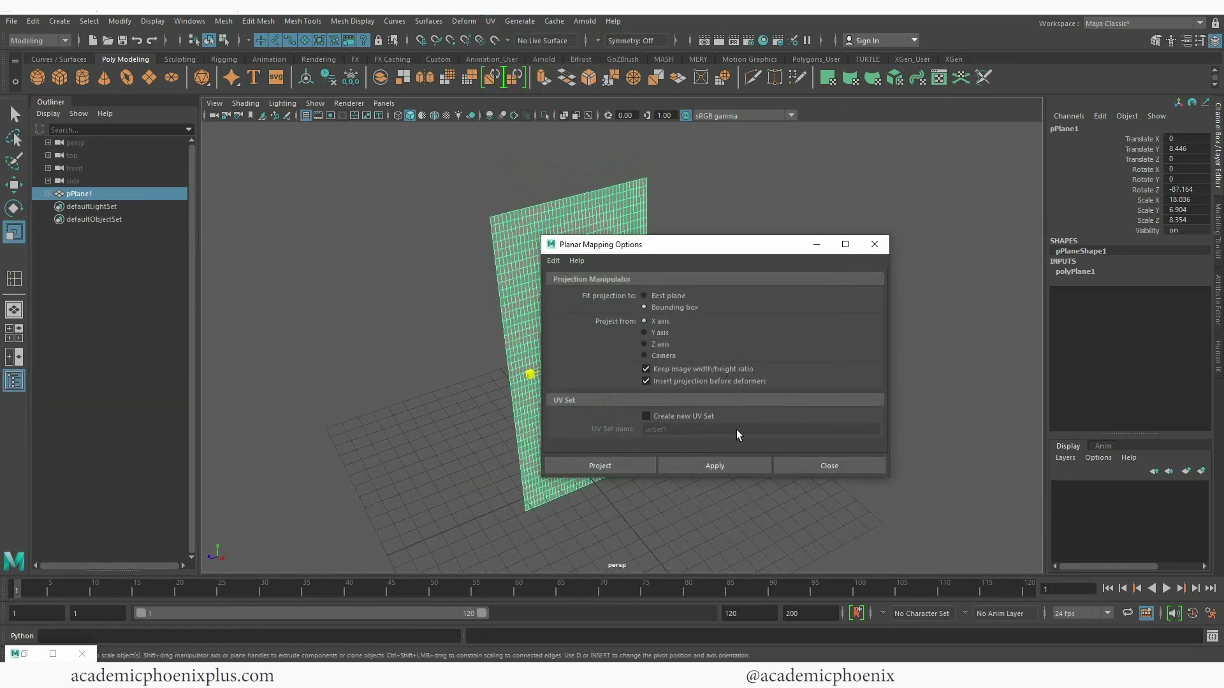
left_click(720, 464)
right_click_drag(508, 248, 563, 228)
left_click(877, 249)
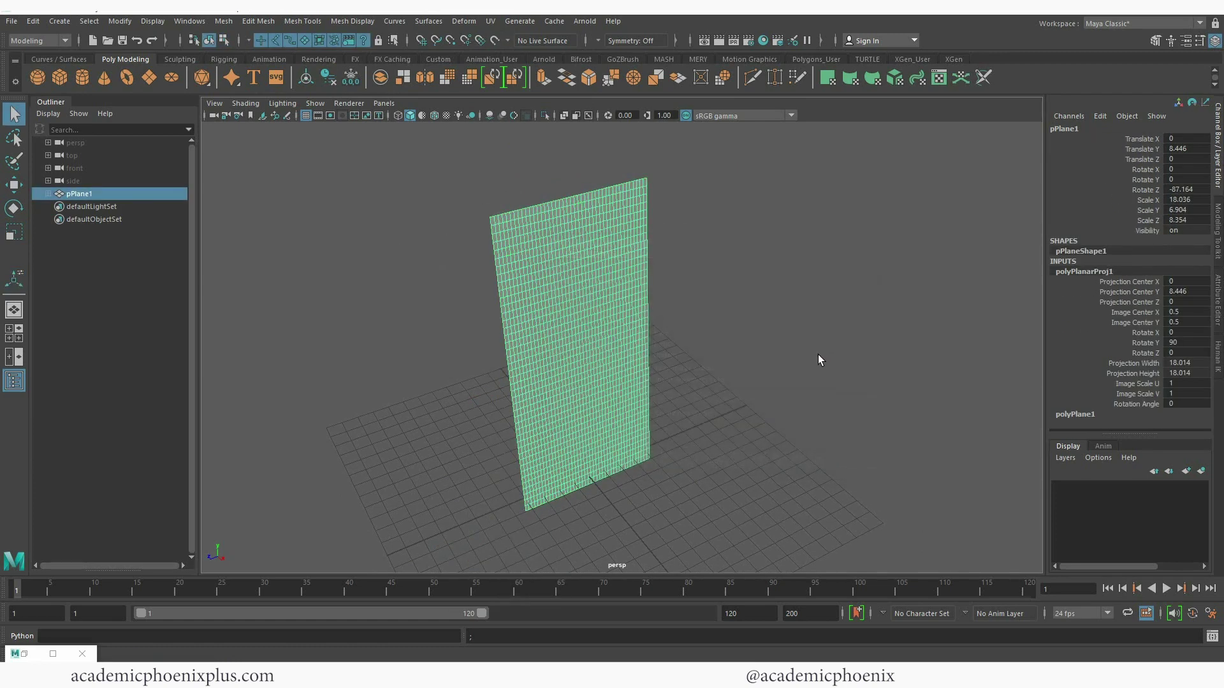
left_click_drag(817, 354, 779, 336, "alt")
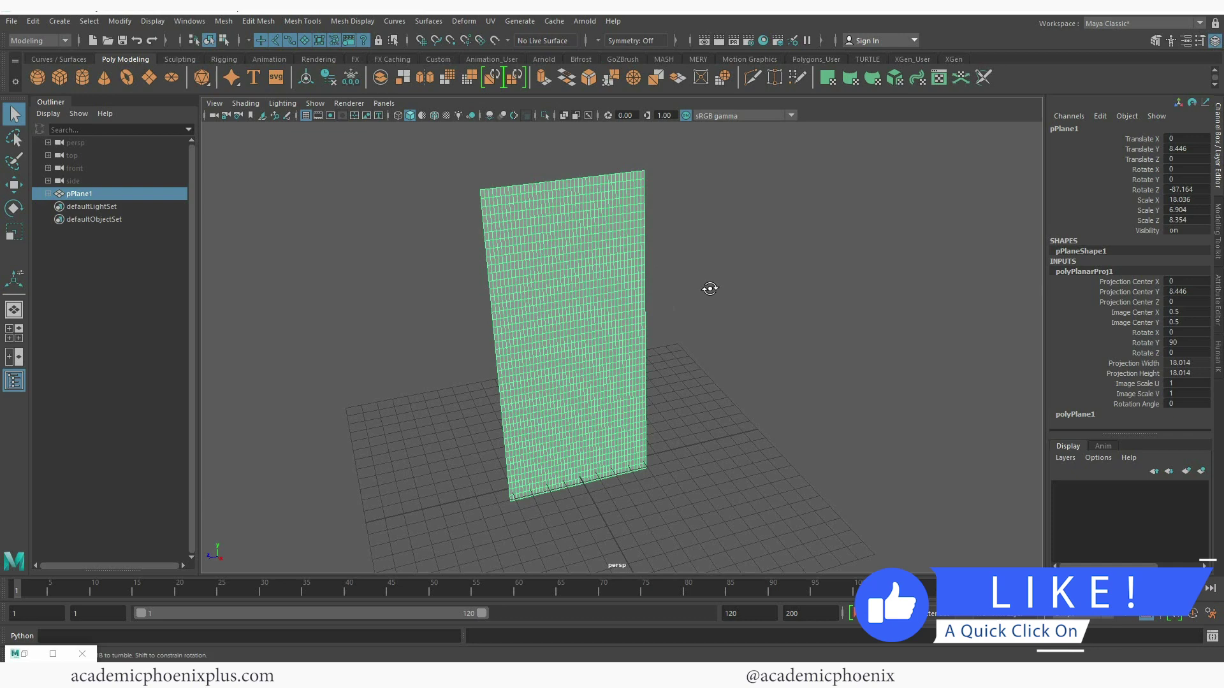
Delete the plane's construction history and freeze its transforms
left_click_drag(707, 289, 769, 290, "alt")
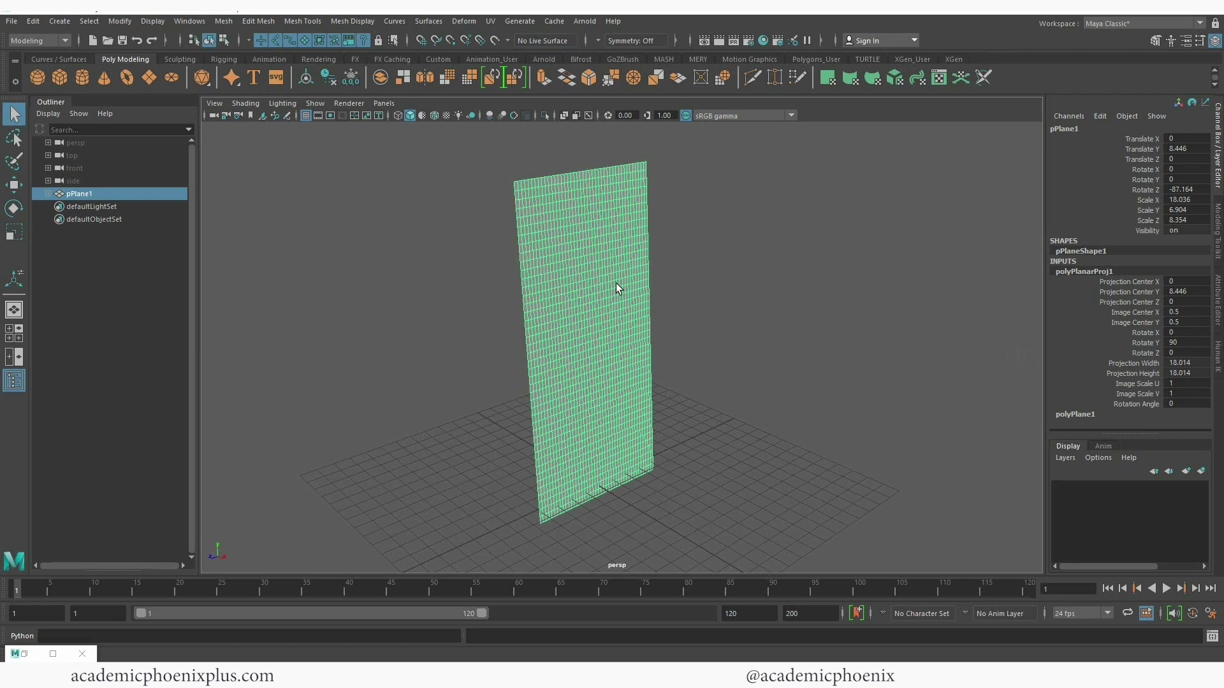
left_click_drag(617, 288, 591, 288, "alt")
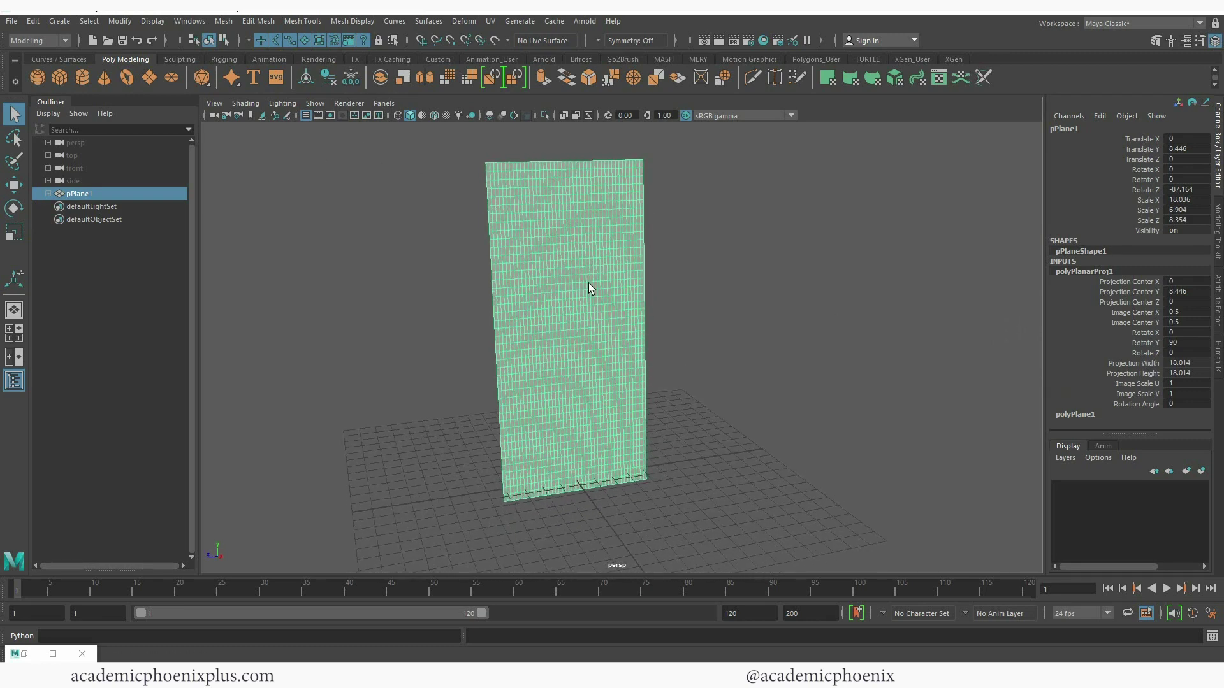
left_click(330, 81)
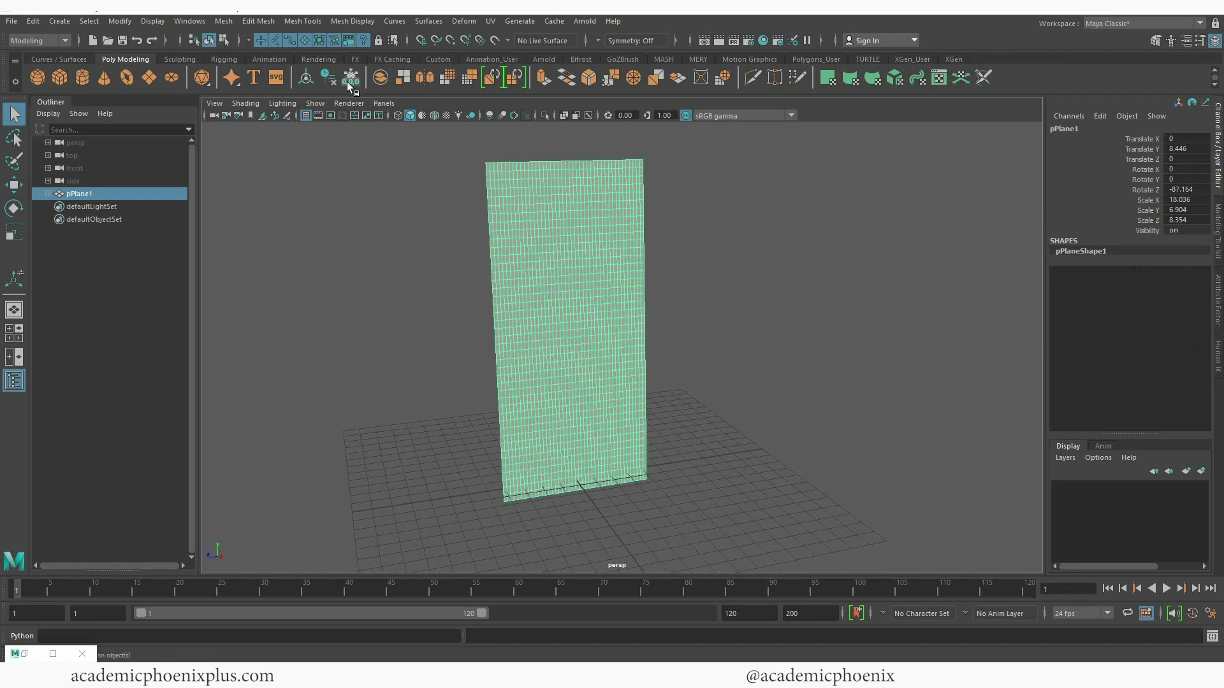
left_click(351, 80)
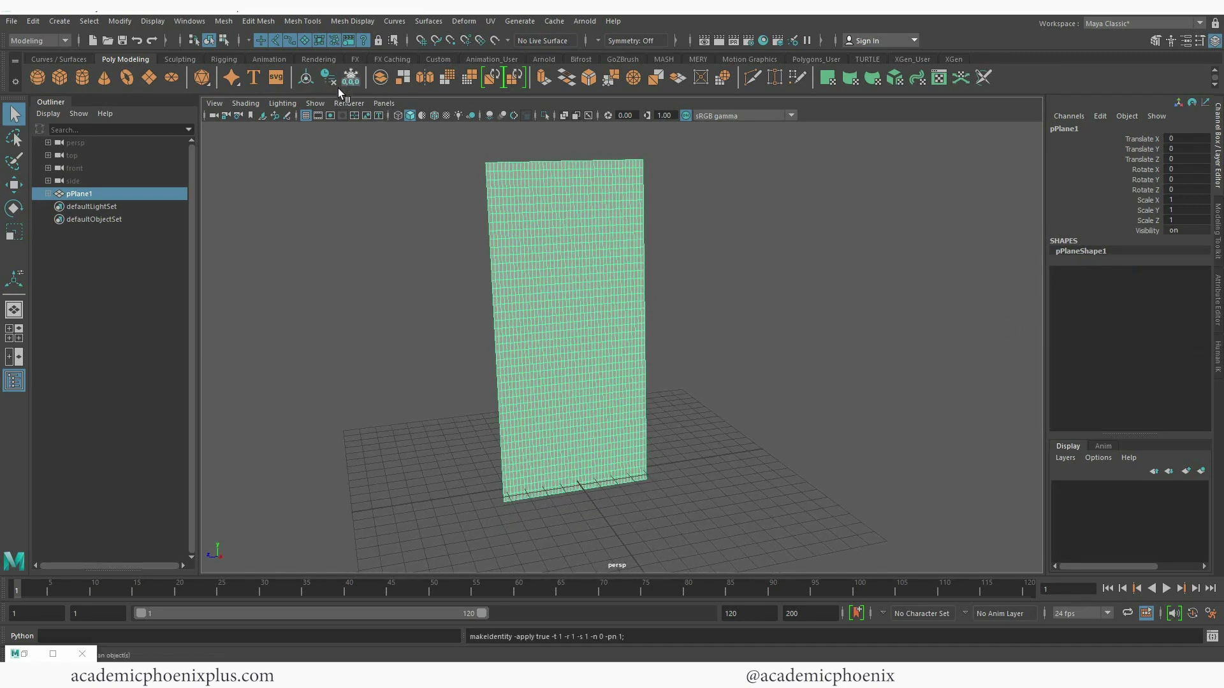
Switch the menu set to FX and bring up the nCloth menu
left_click(258, 23)
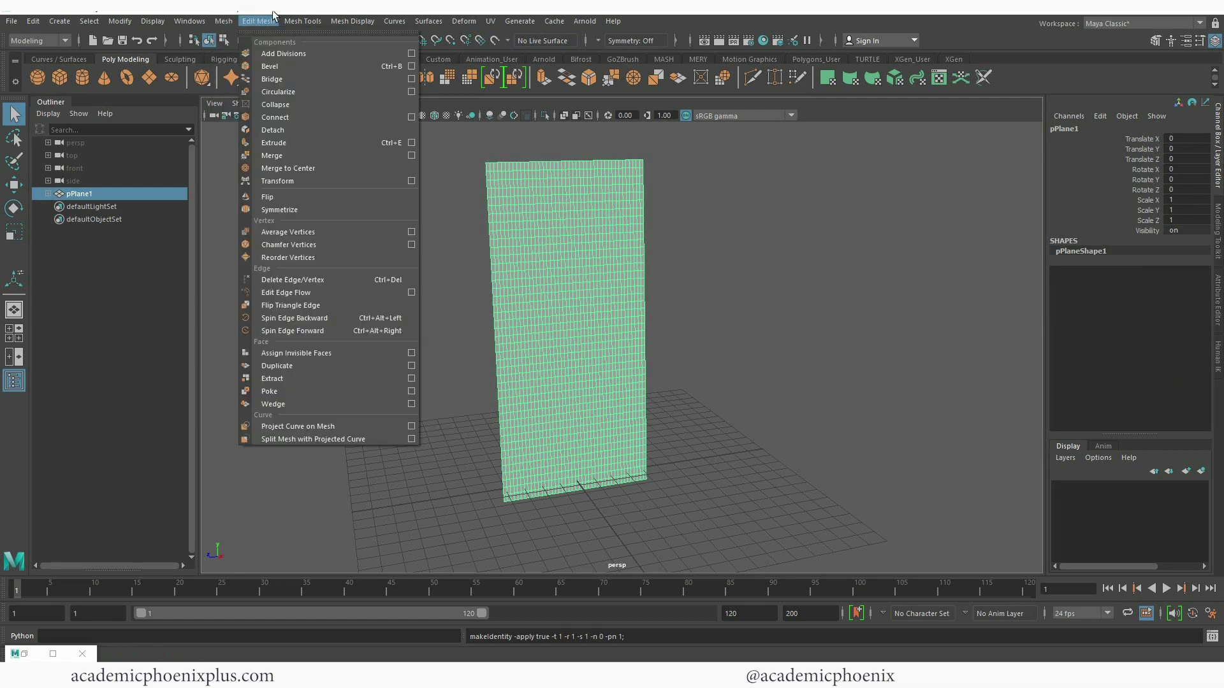
left_click(45, 36)
left_click(46, 38)
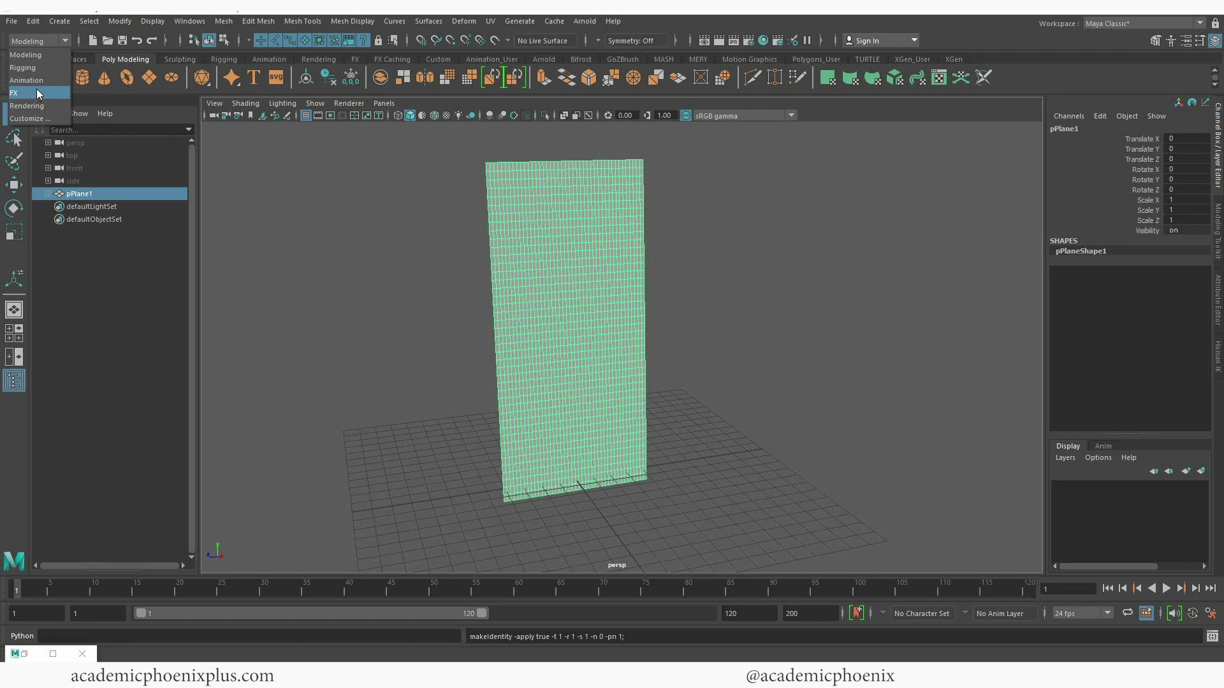
left_click(64, 41)
left_click(64, 41)
left_click(42, 93)
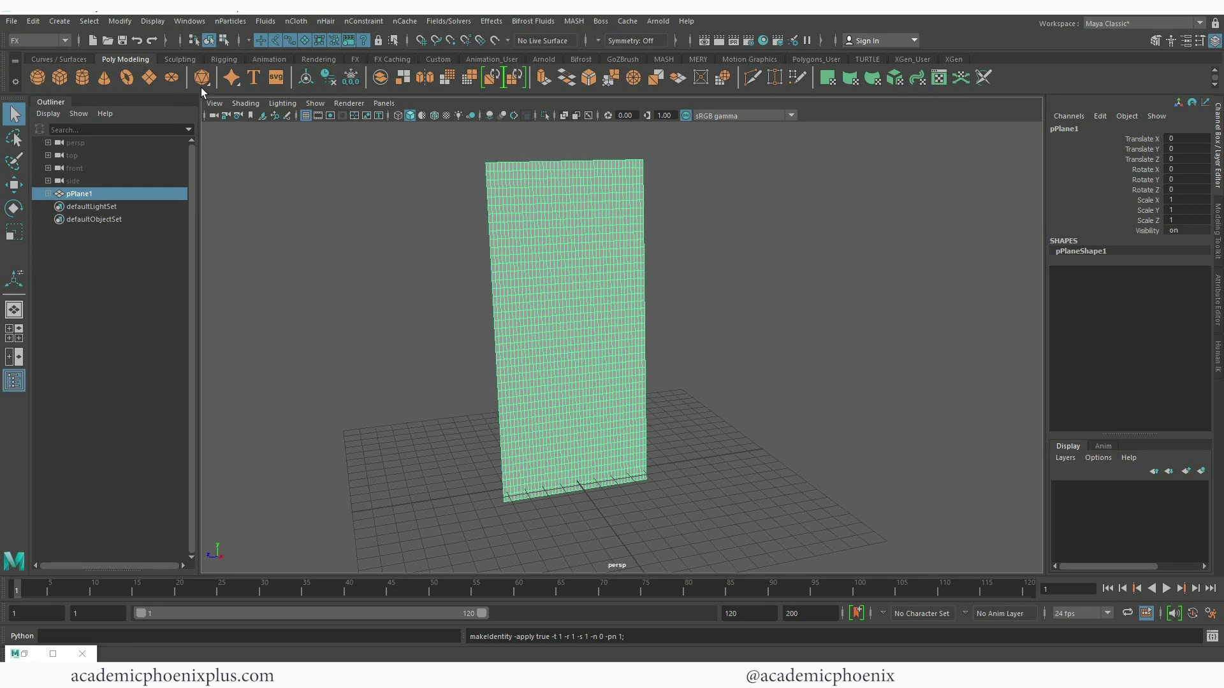
left_click(295, 22)
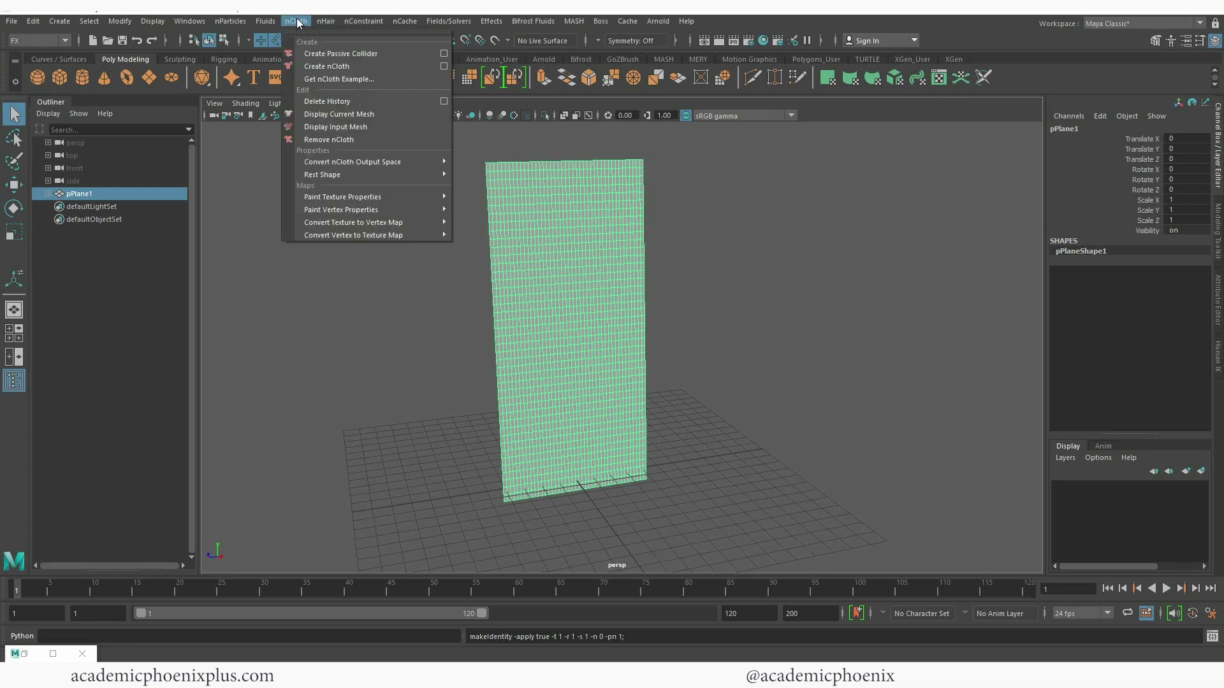
Turn the plane into an nCloth object and select the nucleus1 solver
left_click(326, 66)
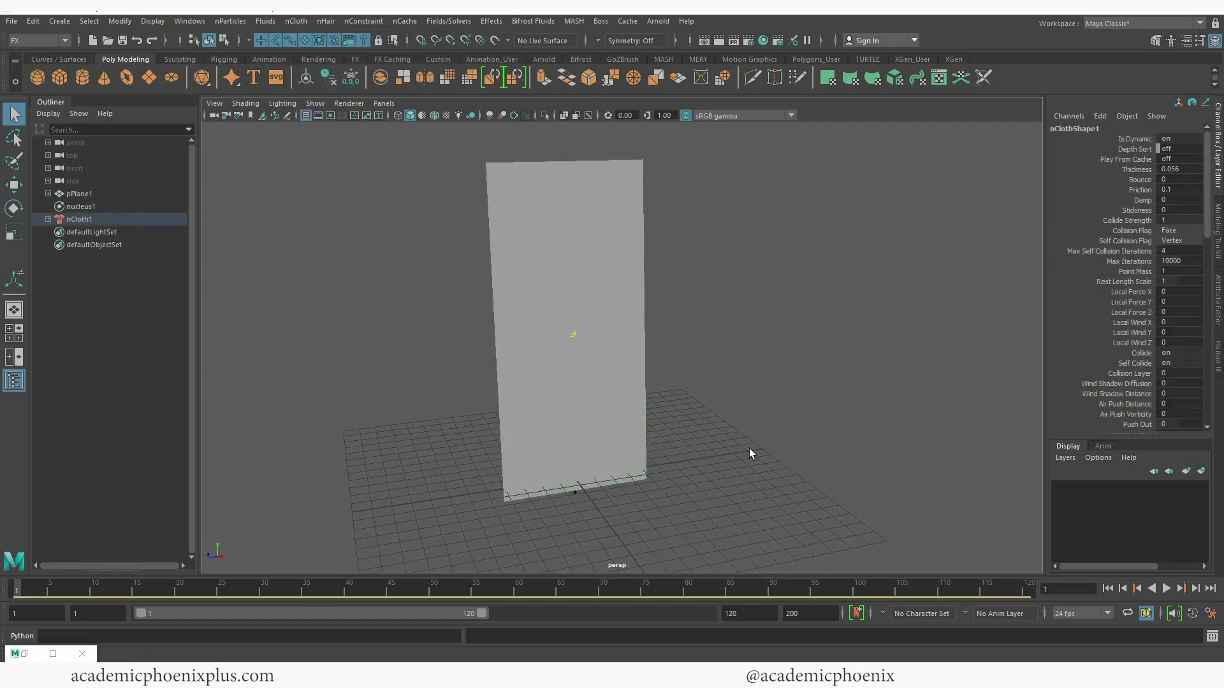
left_click_drag(218, 307, 544, 347, "alt")
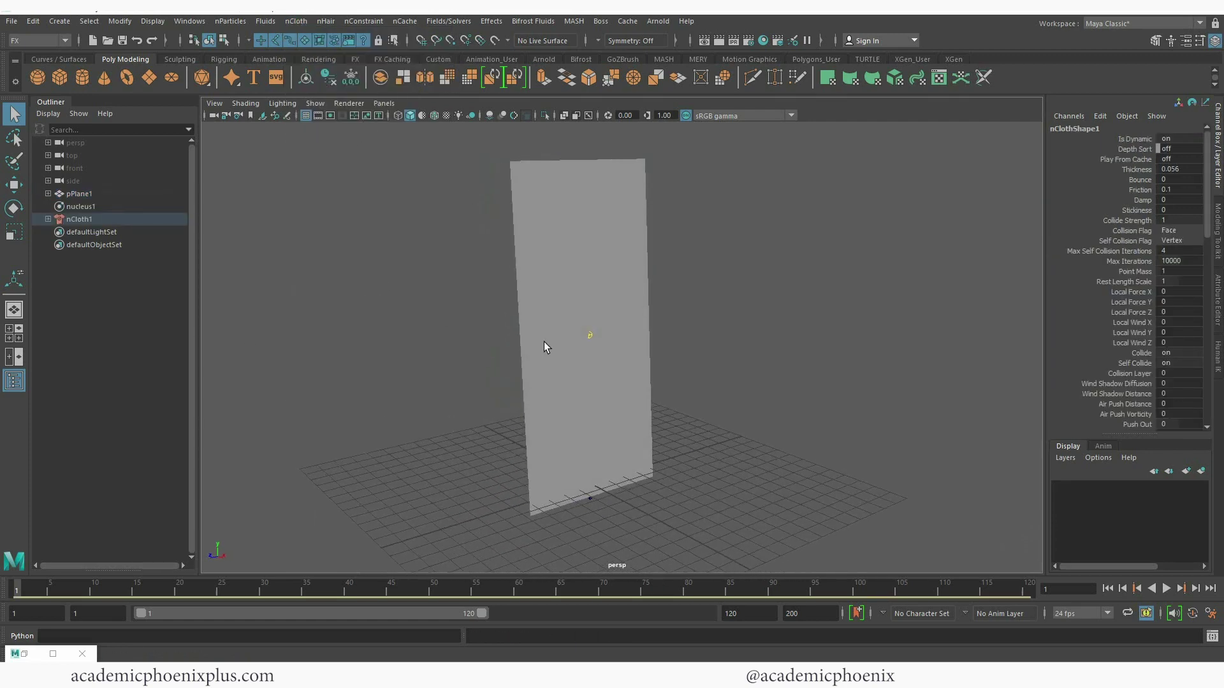
left_click(121, 208)
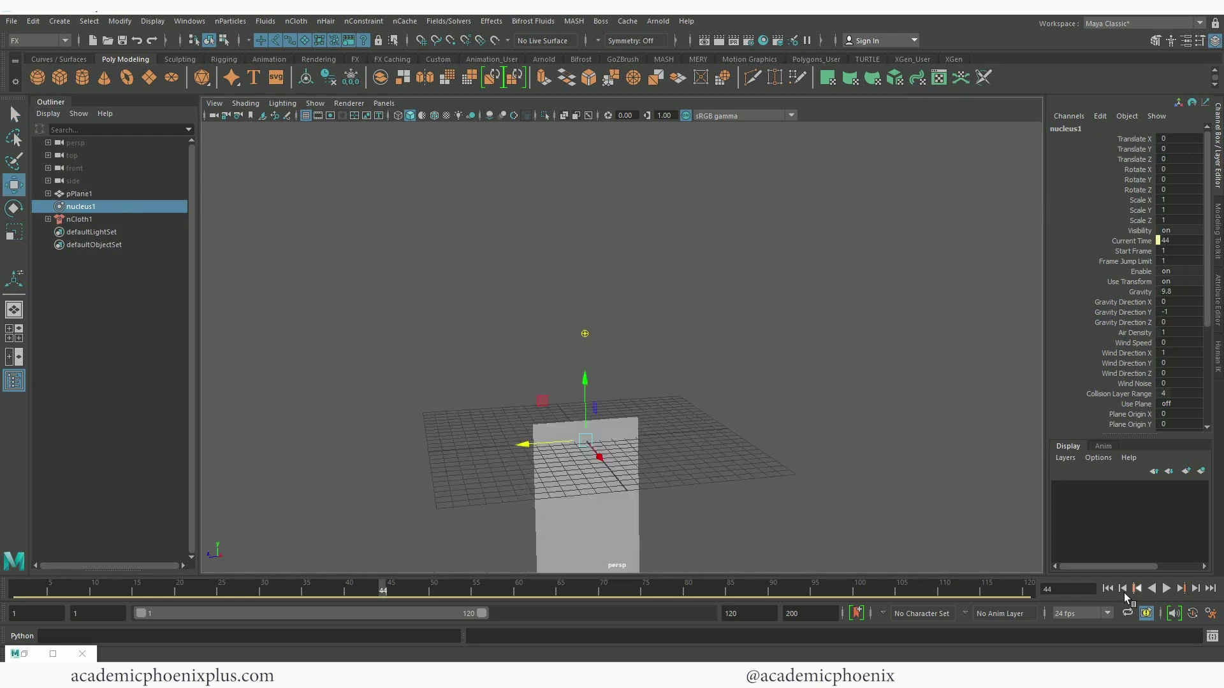
left_click(1109, 589)
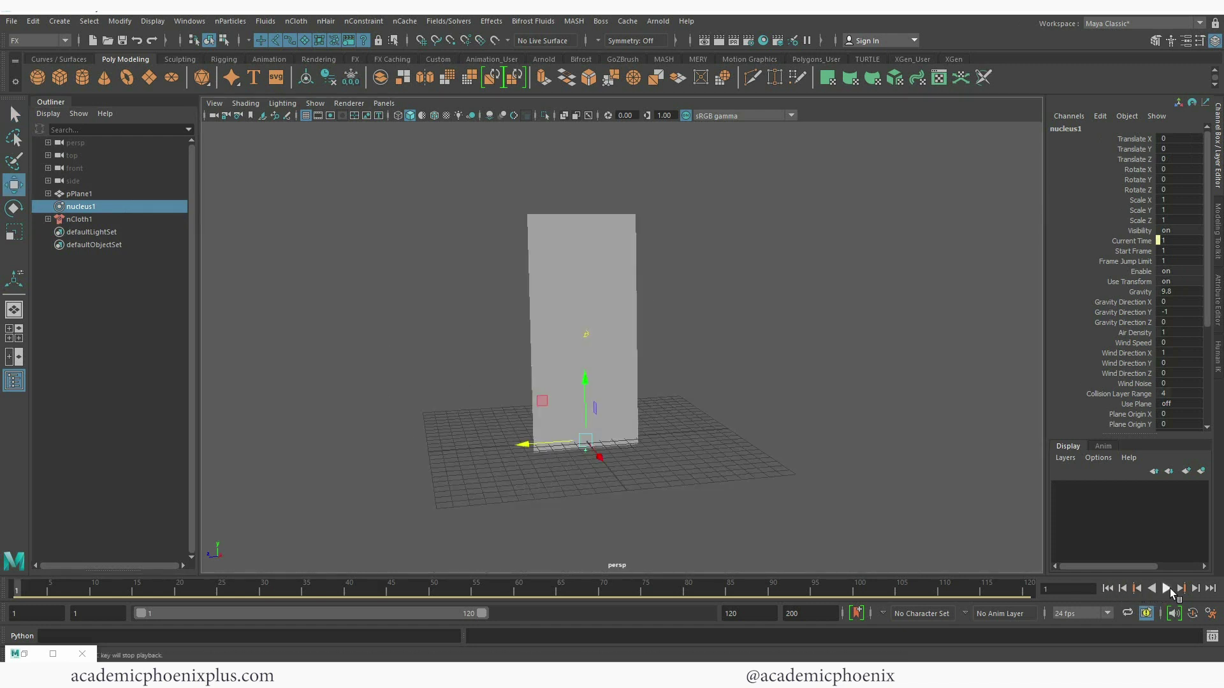
Play the cloth simulation, watch it collapse, then stop playback
left_click(1167, 588)
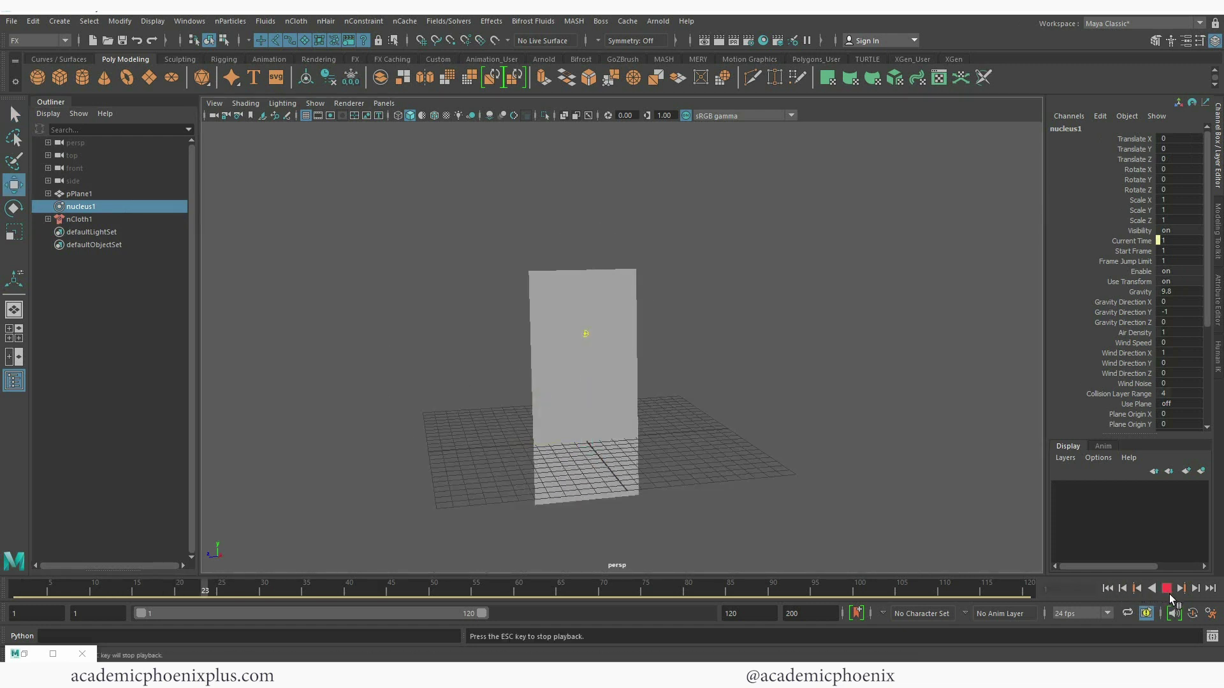
left_click_drag(877, 510, 860, 549, "alt")
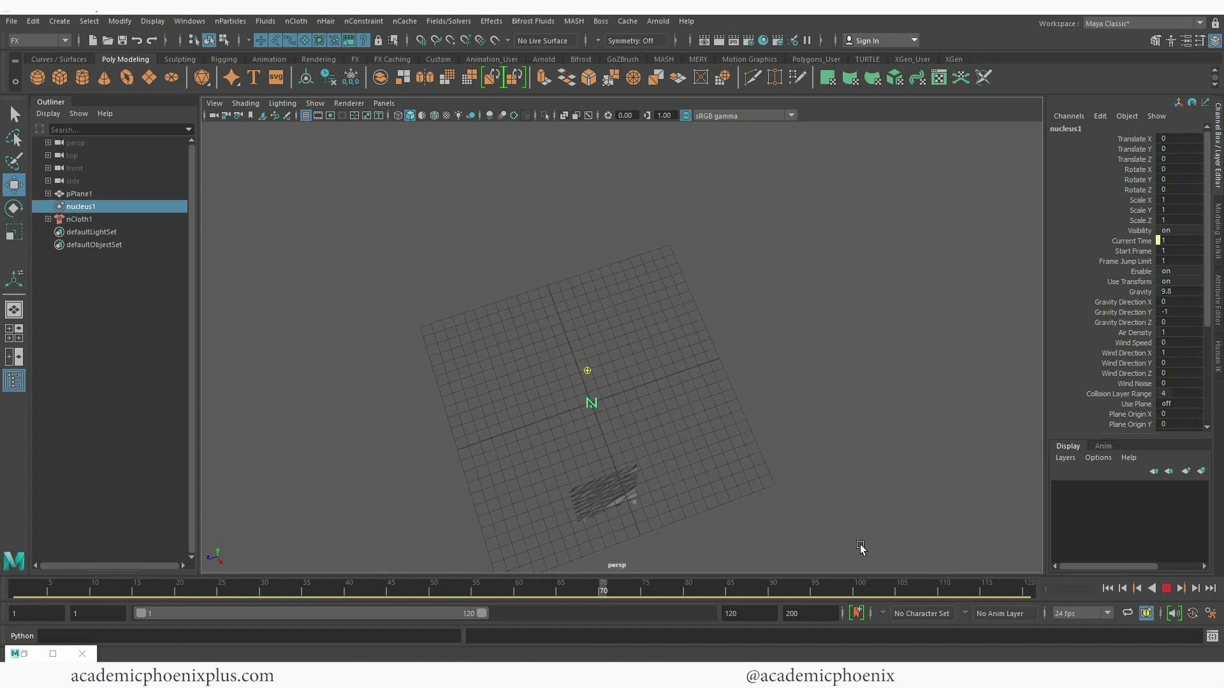
left_click_drag(883, 504, 801, 536, "alt")
left_click(1166, 590)
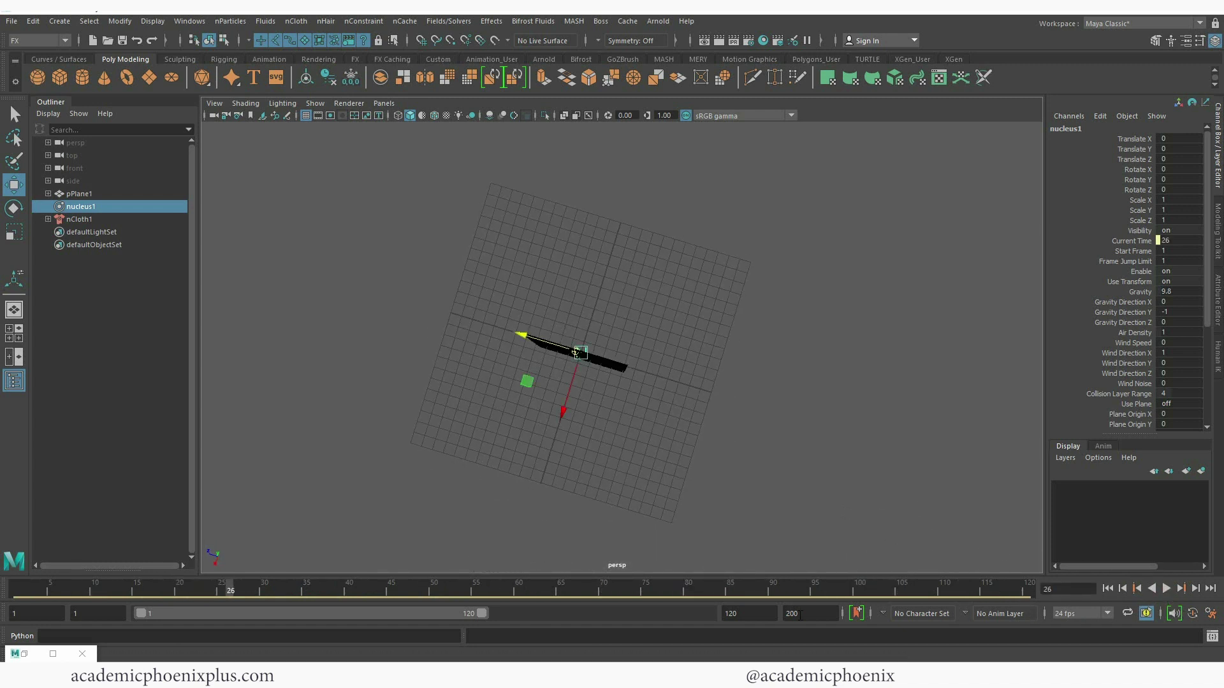
Set the playback end to 300, then play the simulation and stop at frame 109
type("300")
key("Return")
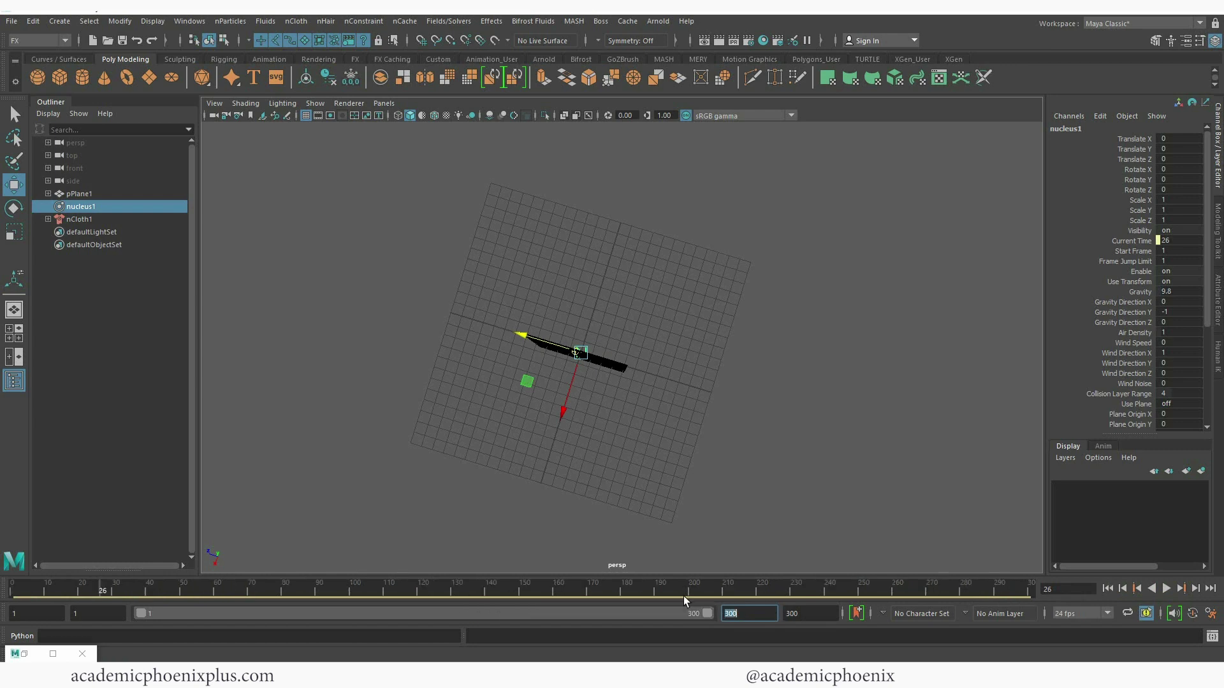
left_click(1166, 589)
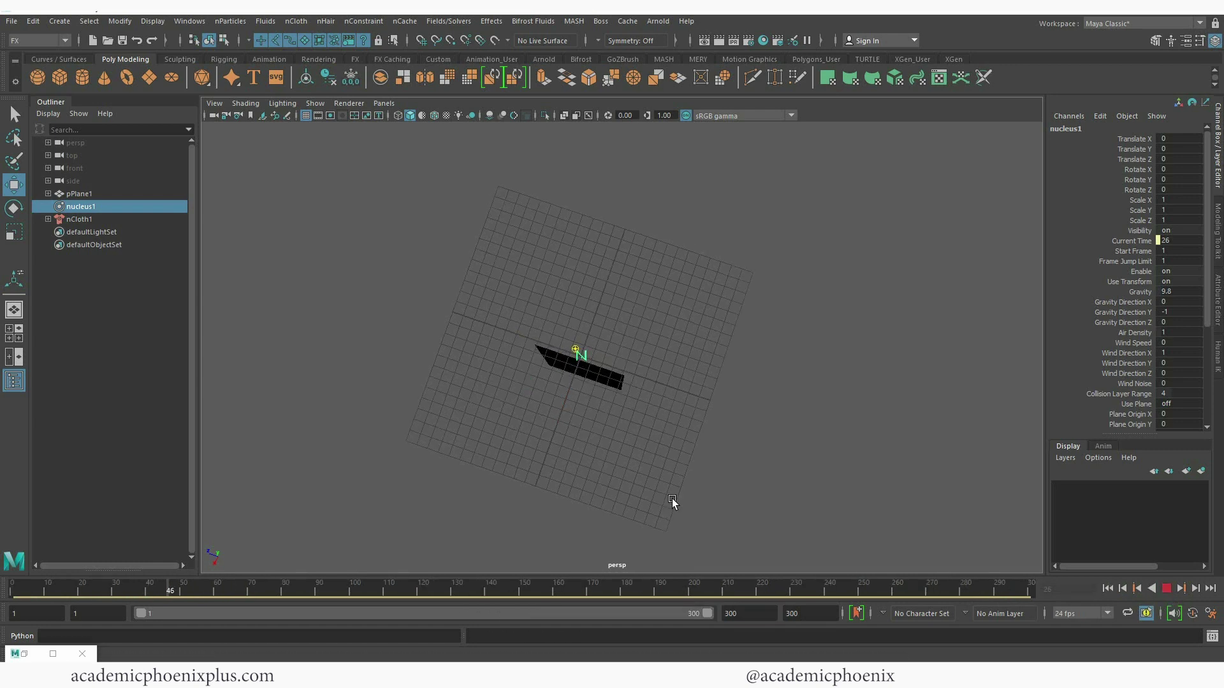
left_click_drag(672, 499, 734, 488, "alt")
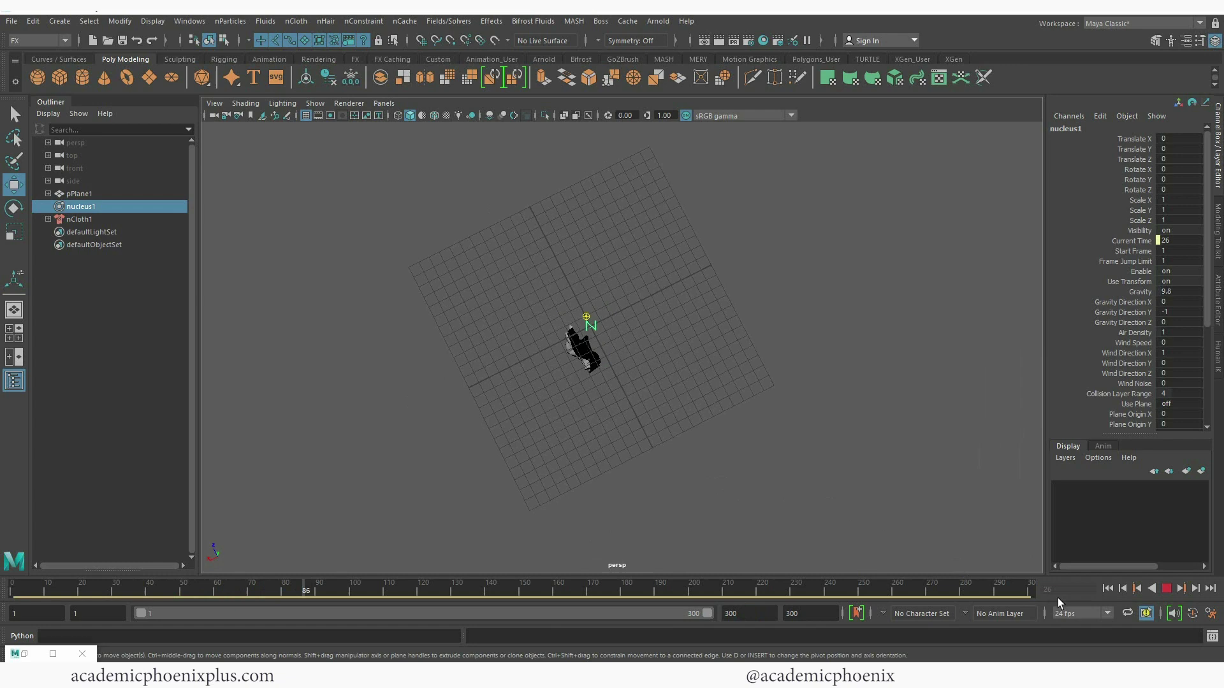
left_click(1166, 590)
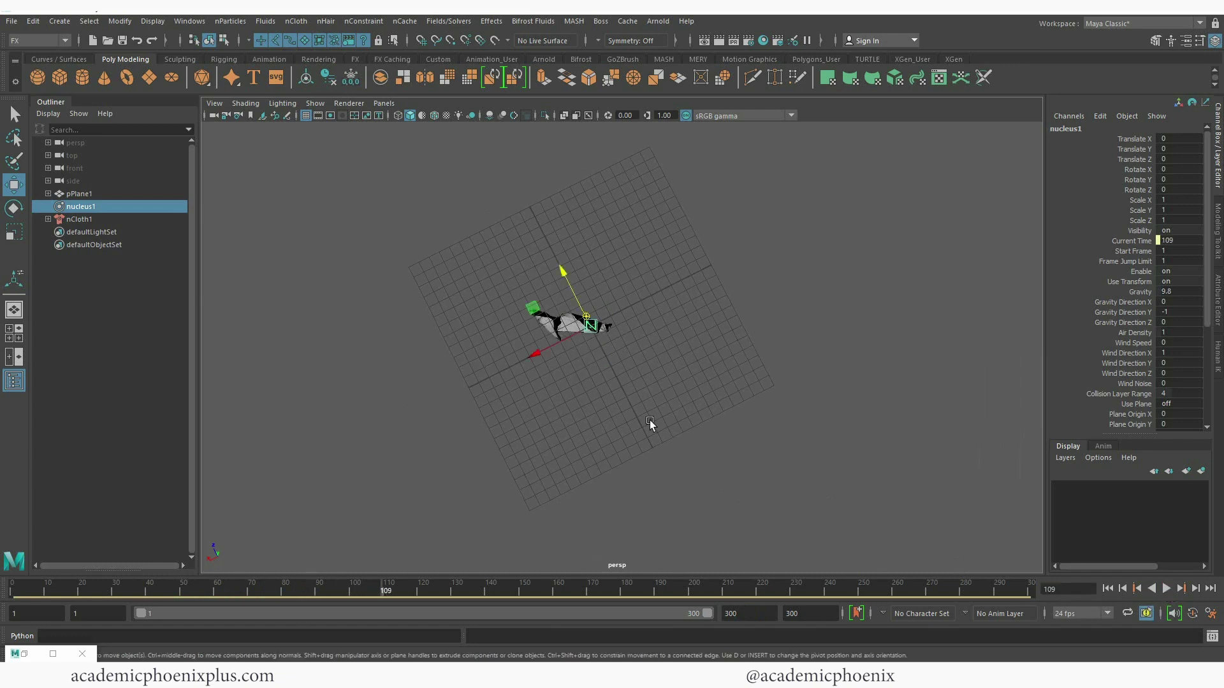
Frame pPlane1 and bring the crumpled cloth far below the grid into view
left_click(549, 323)
key("f")
left_click_drag(627, 509, 665, 435, "alt")
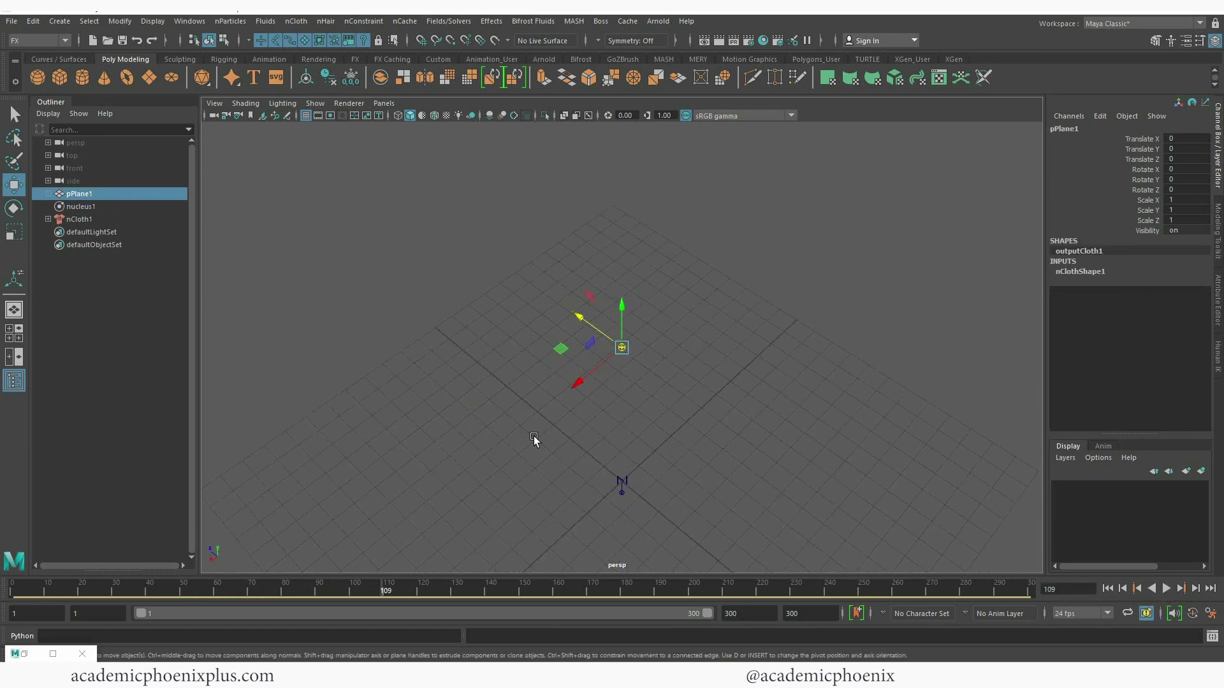
middle_click_drag(705, 468, 801, 283, "alt")
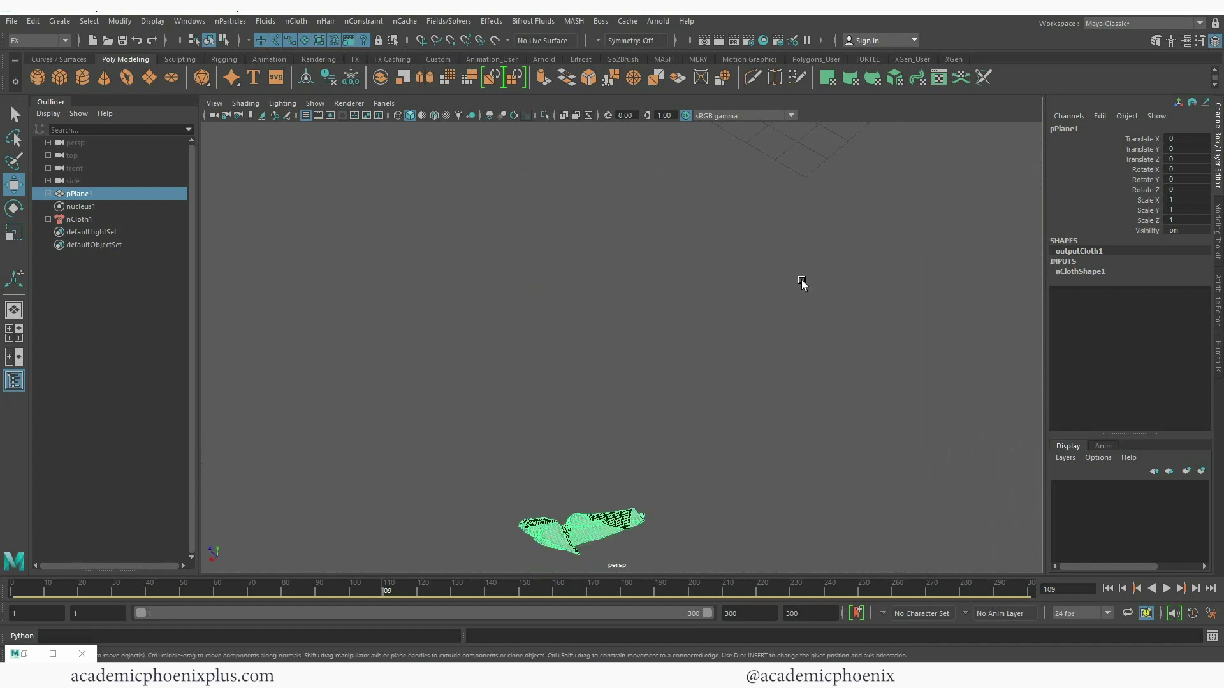
left_click_drag(801, 283, 784, 297, "alt")
left_click(744, 500)
left_click_drag(744, 500, 752, 483, "alt")
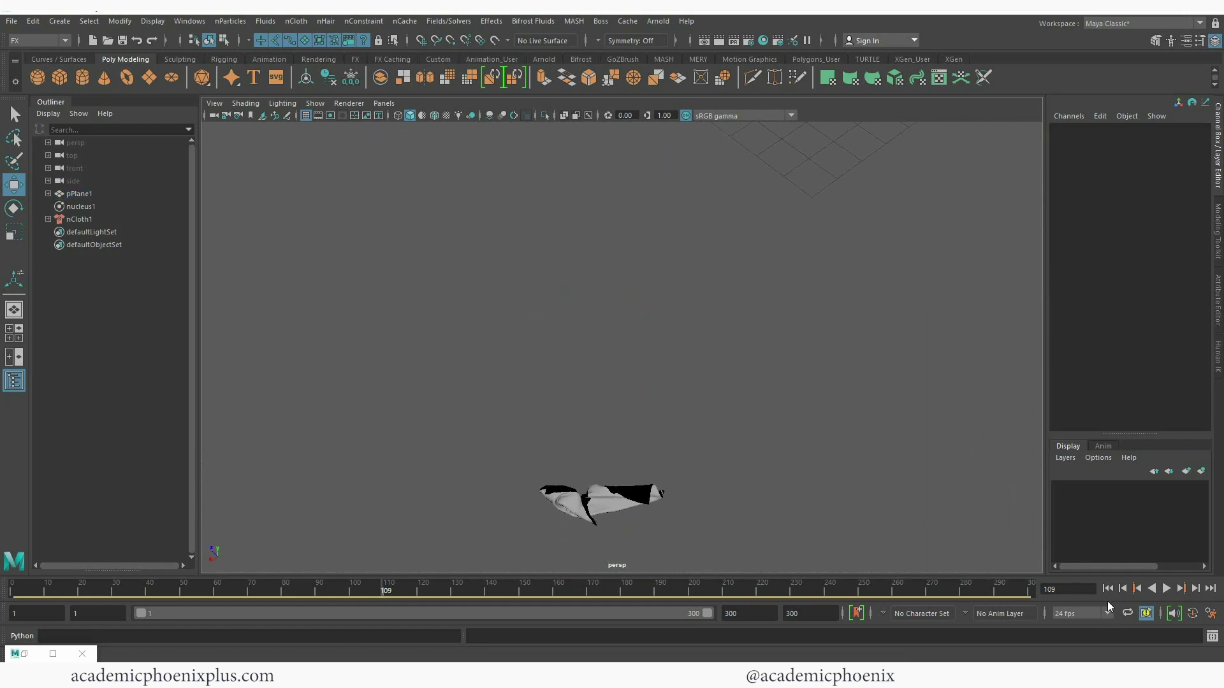
Rewind to frame 1 and reframe the view on the upright cloth plane
left_click(1107, 587)
middle_click_drag(769, 231, 729, 331, "alt")
right_click_drag(729, 331, 518, 323, "alt")
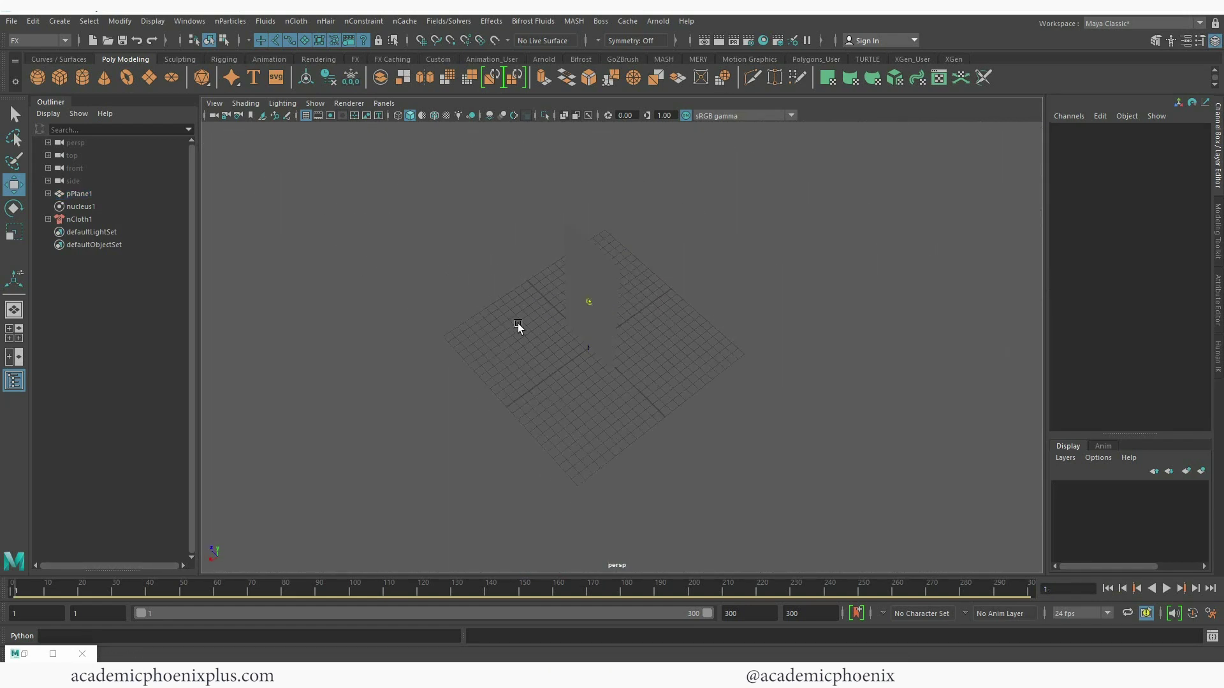
left_click_drag(518, 323, 600, 324, "alt")
left_click_drag(724, 274, 796, 300, "alt")
Create a polygon cylinder, rotate it 90 on X, and raise it to Translate Y 17.511
left_click(82, 78)
key("r")
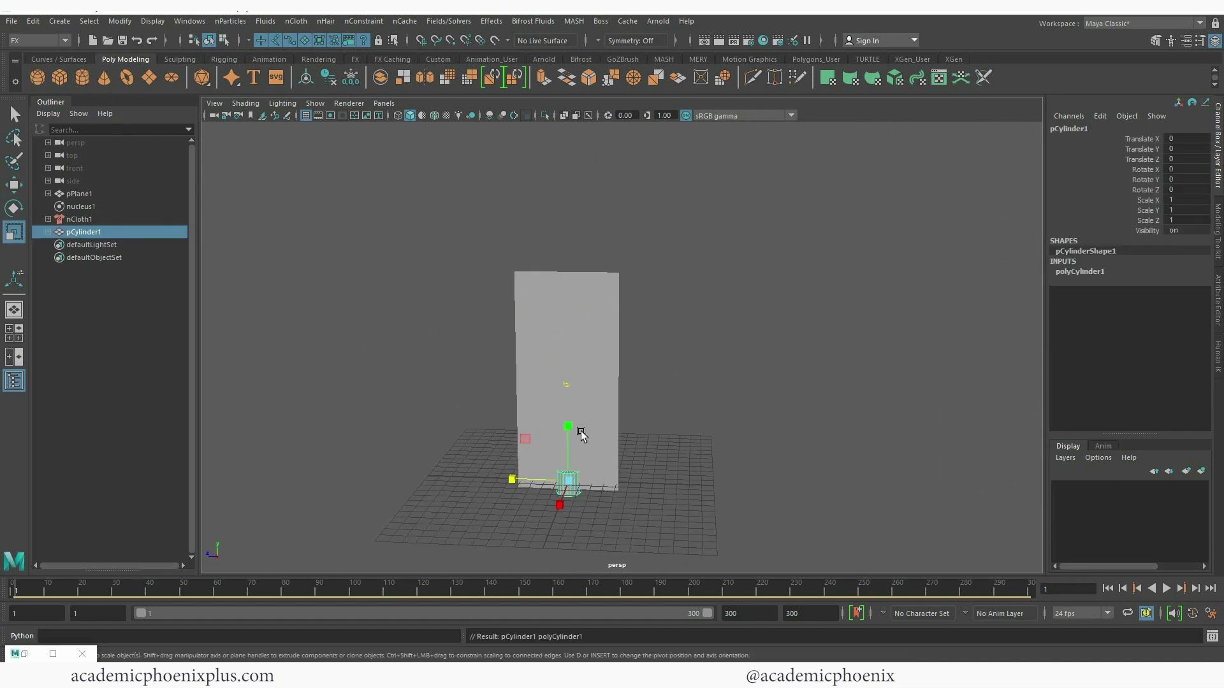
key("e")
left_click_drag(579, 423, 706, 478)
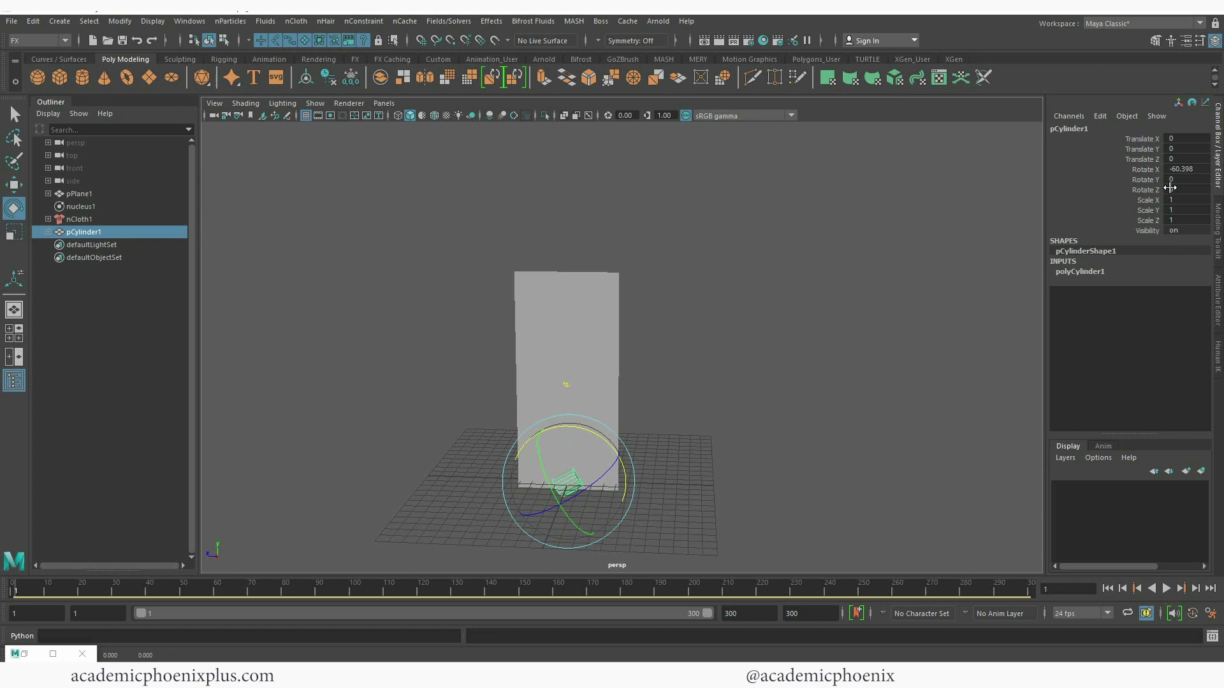
key("Return")
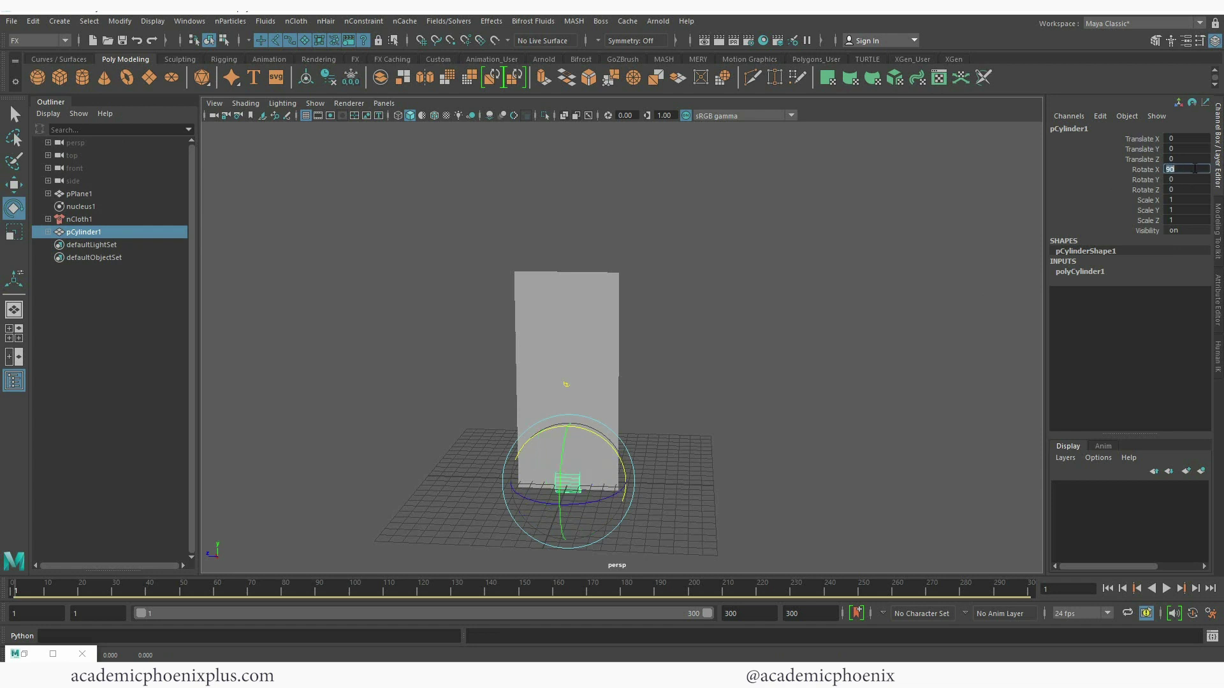
key("w")
left_click_drag(573, 423, 586, 203)
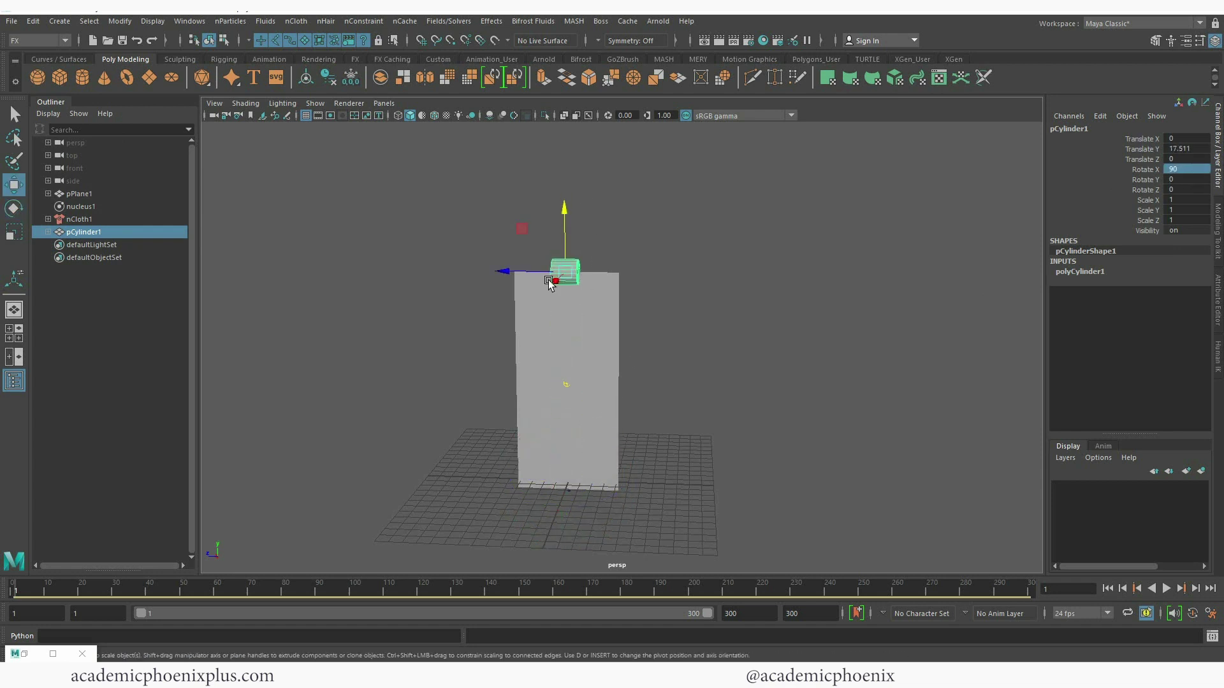
Scale the cylinder into a thin rod (Y 4.607, X/Z 0.216) with Subdivisions Height 26
key("r")
left_click_drag(508, 270, 306, 278)
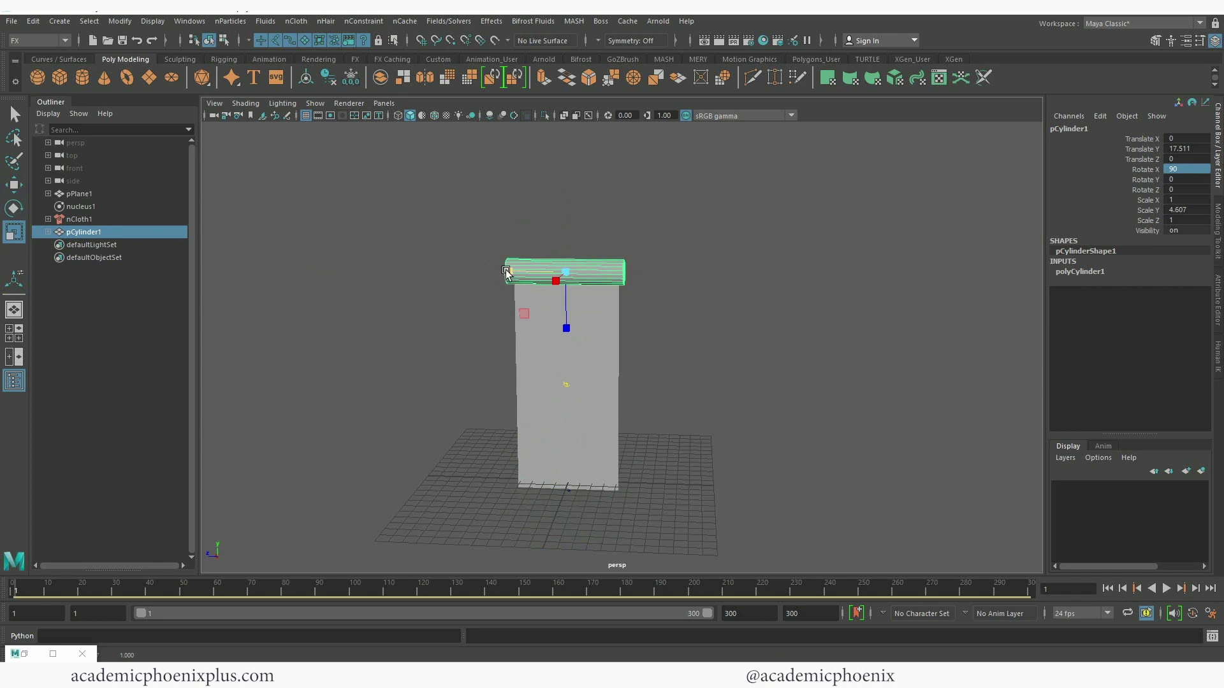
left_click_drag(506, 272, 551, 276, "ctrl")
left_click(729, 274)
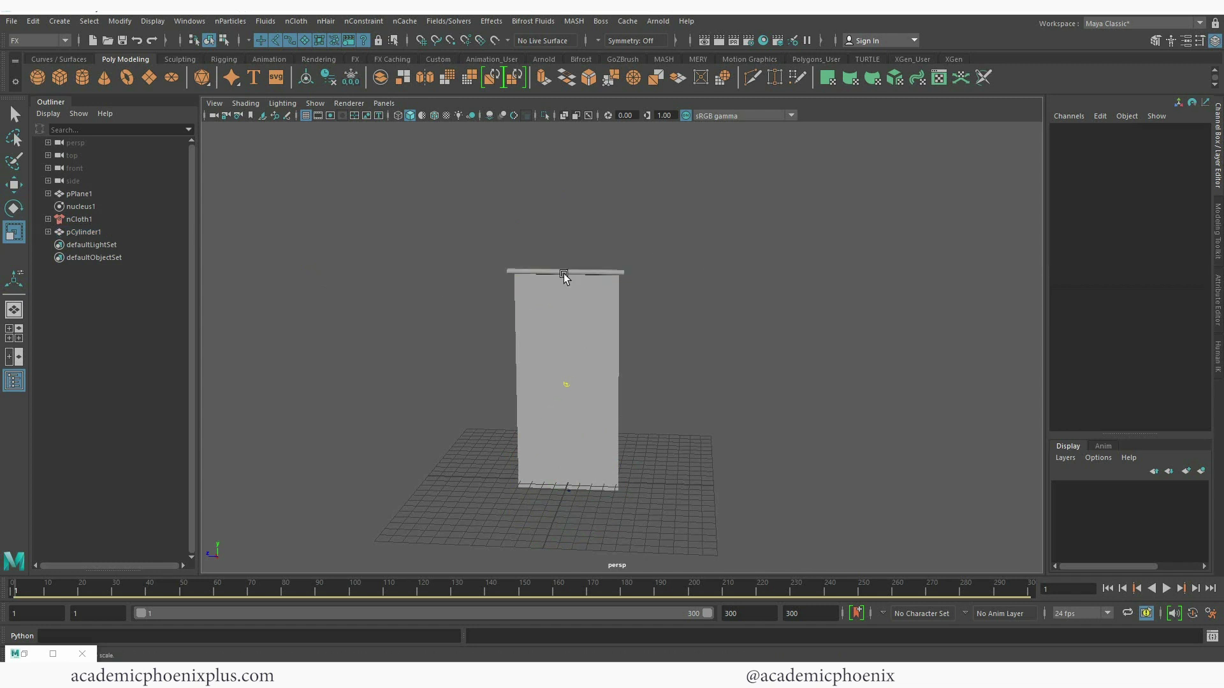
left_click(564, 274)
key("f")
left_click(1133, 271)
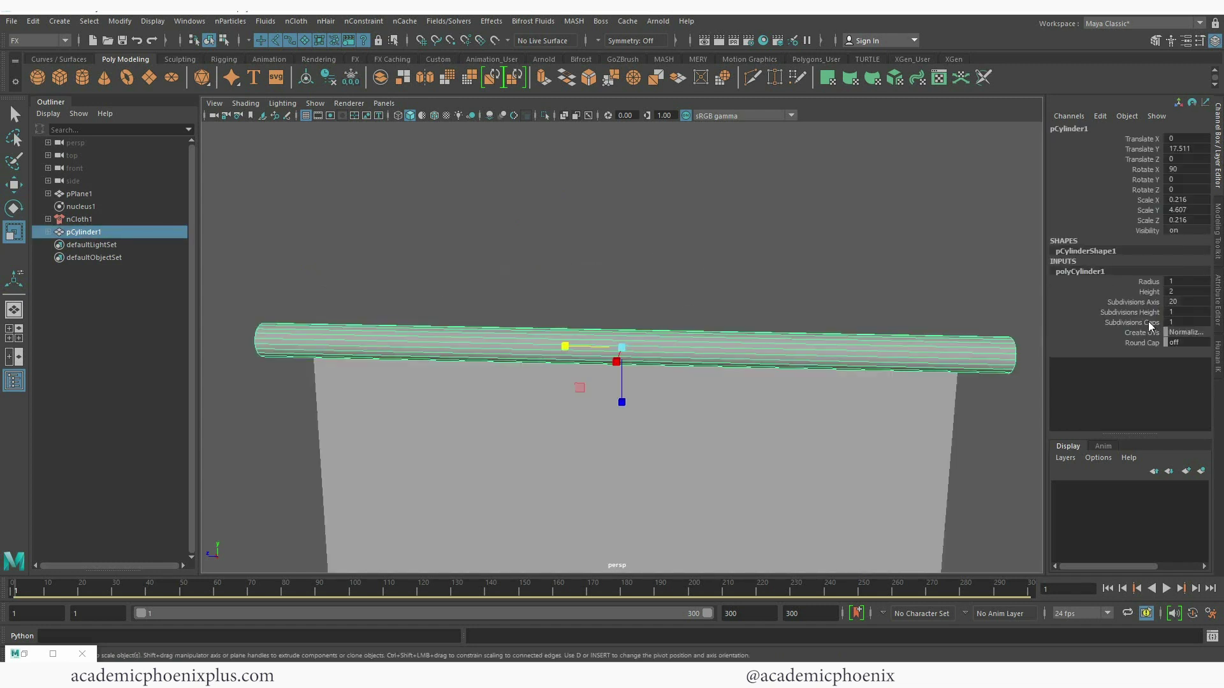
left_click(1144, 312)
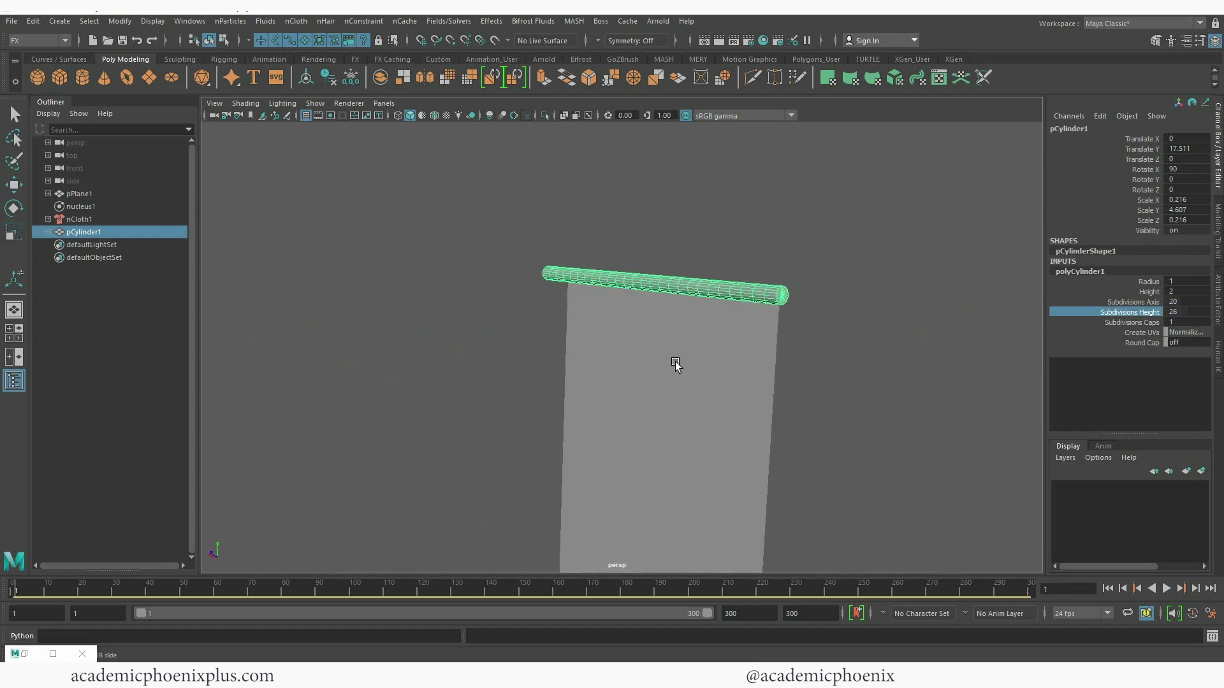
Select the cylinder rod and freeze its transformations
left_click(675, 362)
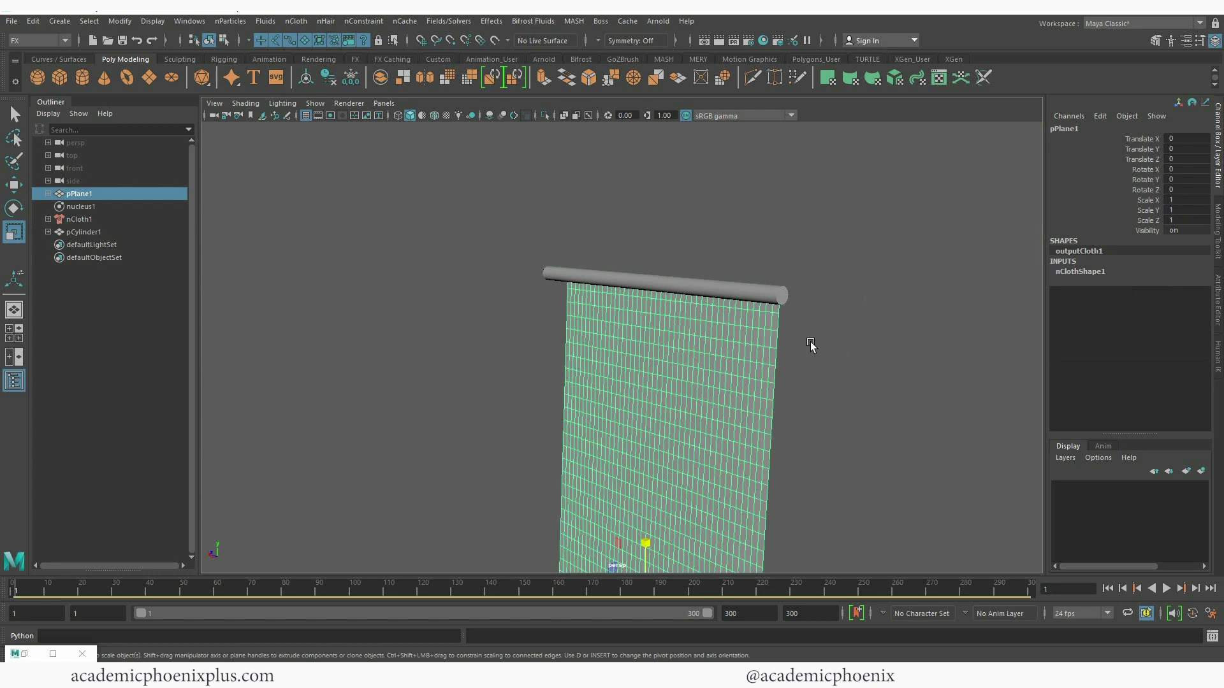
left_click_drag(761, 358, 819, 356, "alt")
left_click(824, 286)
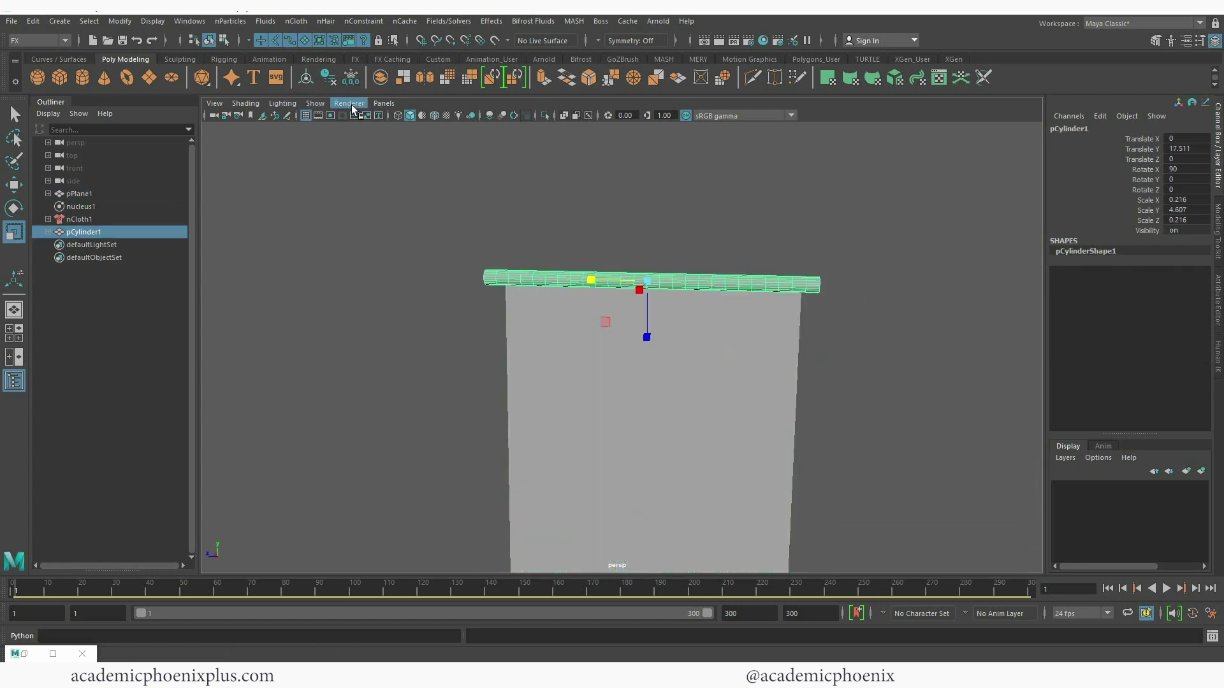
left_click(350, 79)
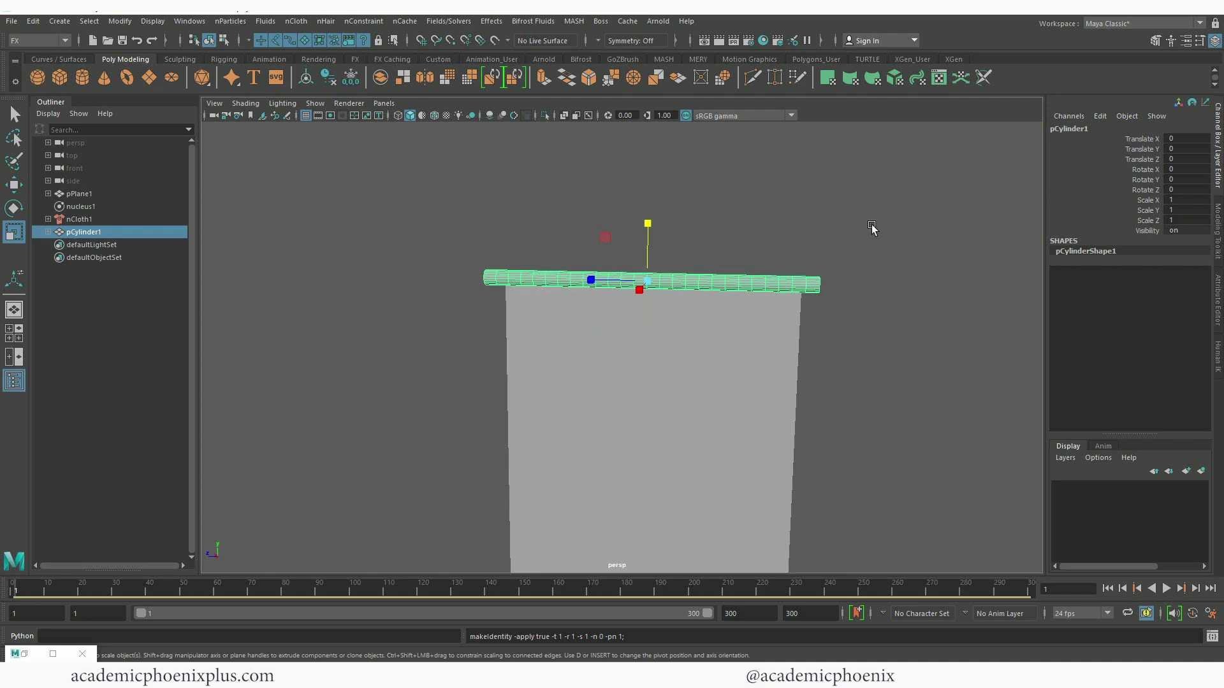
left_click(830, 214)
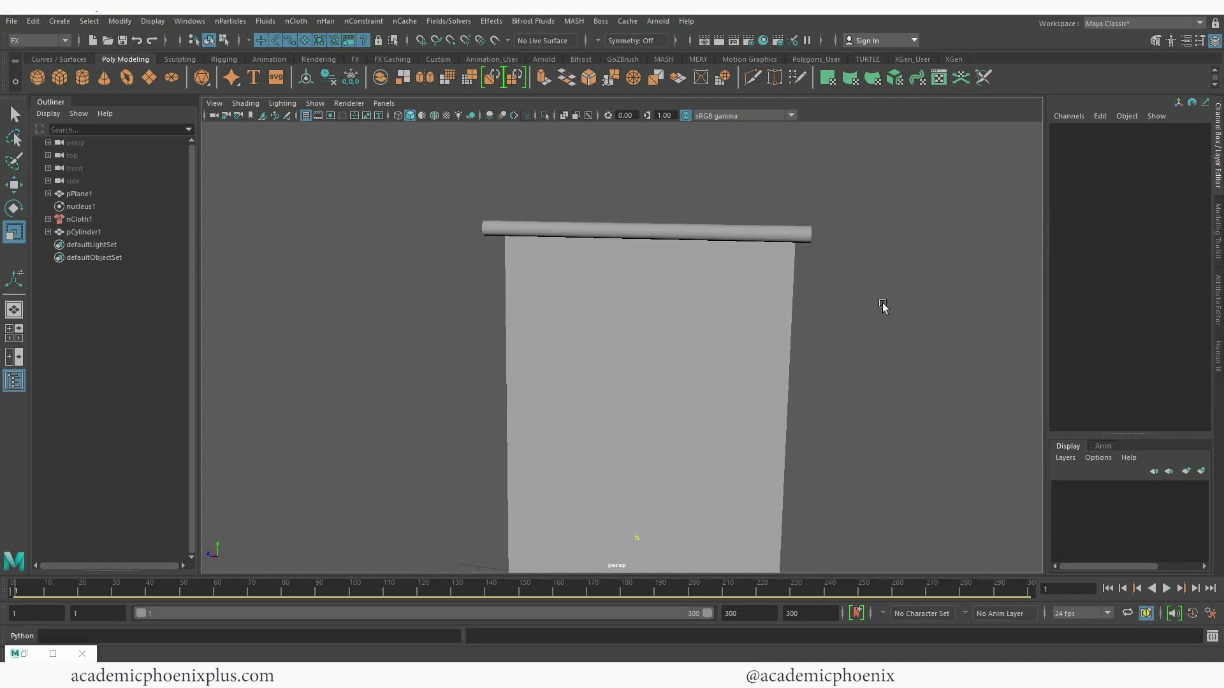
Shift the rod along X to line up with the cloth, then freeze it again
left_click_drag(882, 304, 749, 301, "alt")
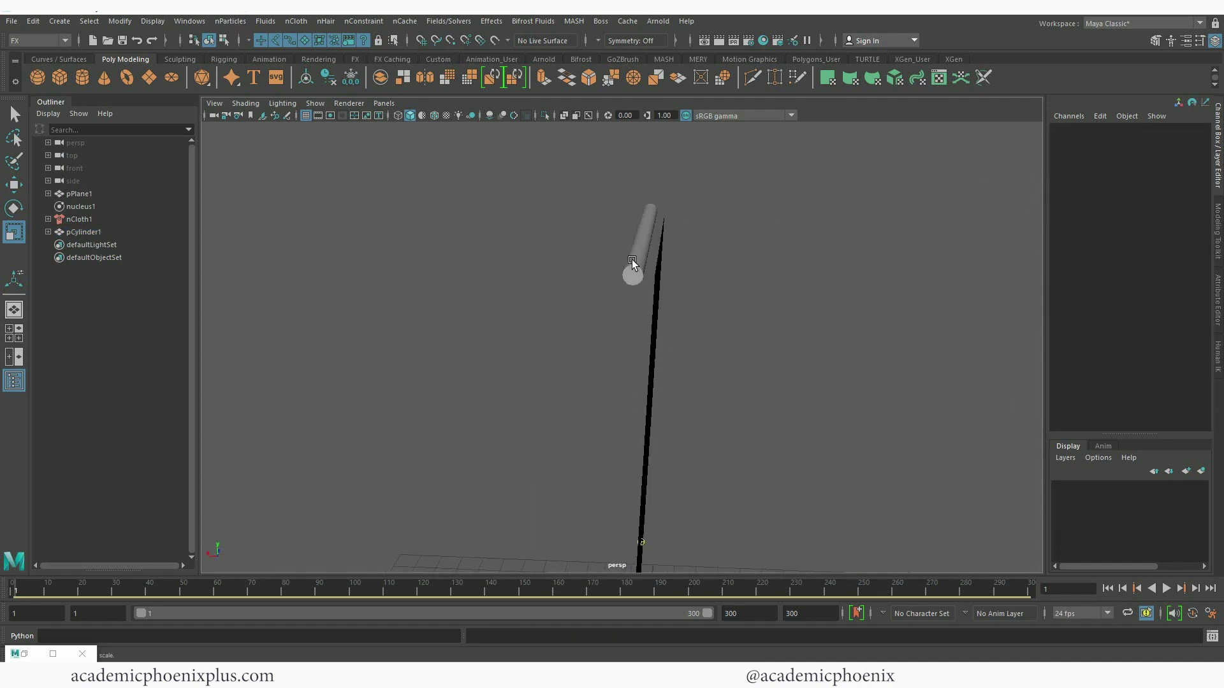
left_click(632, 262)
key("w")
left_click_drag(584, 234, 735, 282)
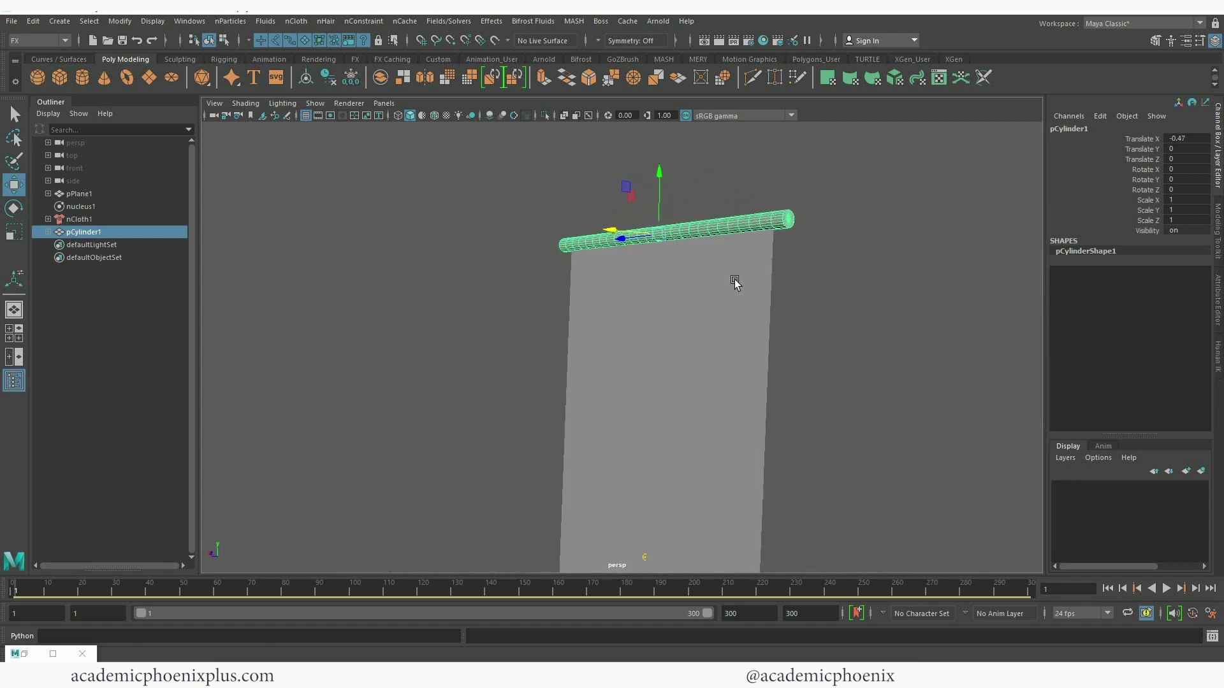
left_click(351, 77)
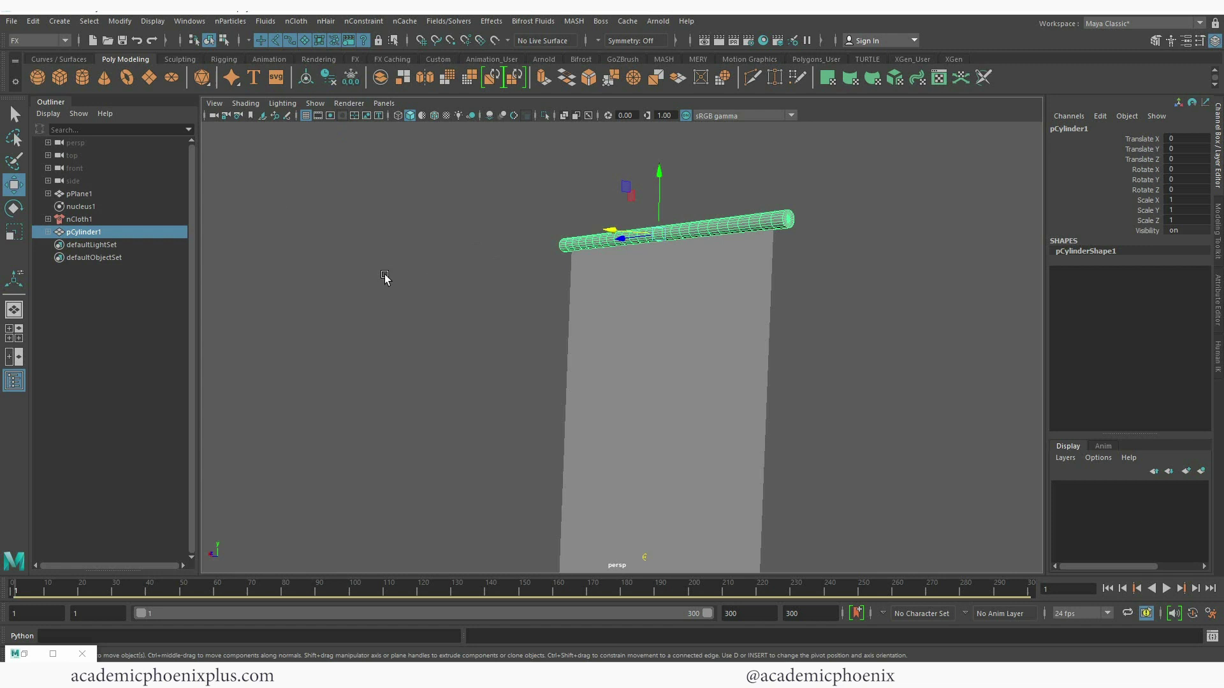
left_click_drag(385, 278, 476, 229, "alt")
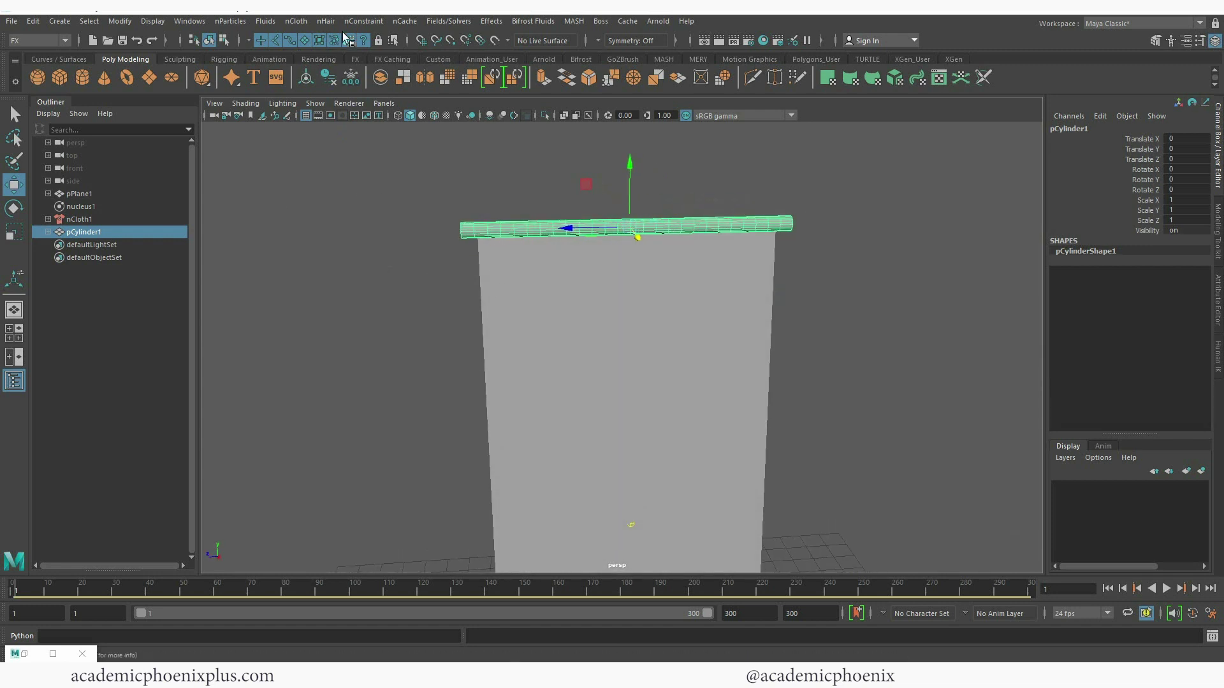
Make the cylinder a passive collider, nRigid1
left_click(364, 21)
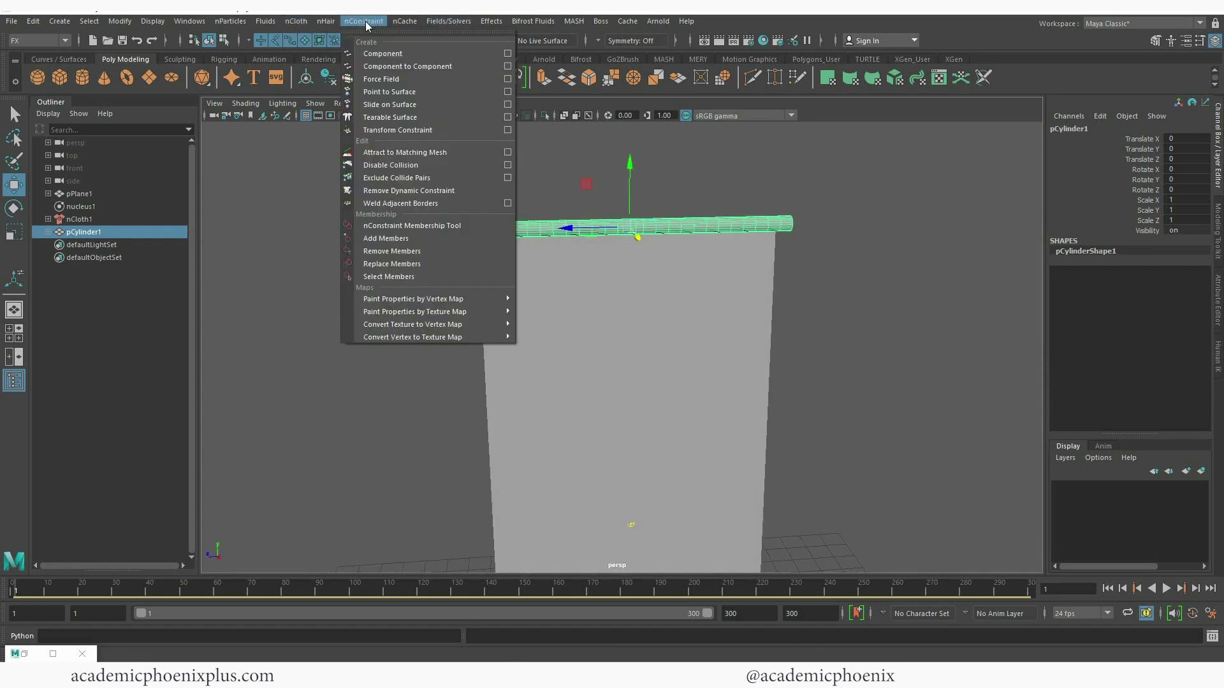
mouse_move(325, 24)
left_click(328, 66)
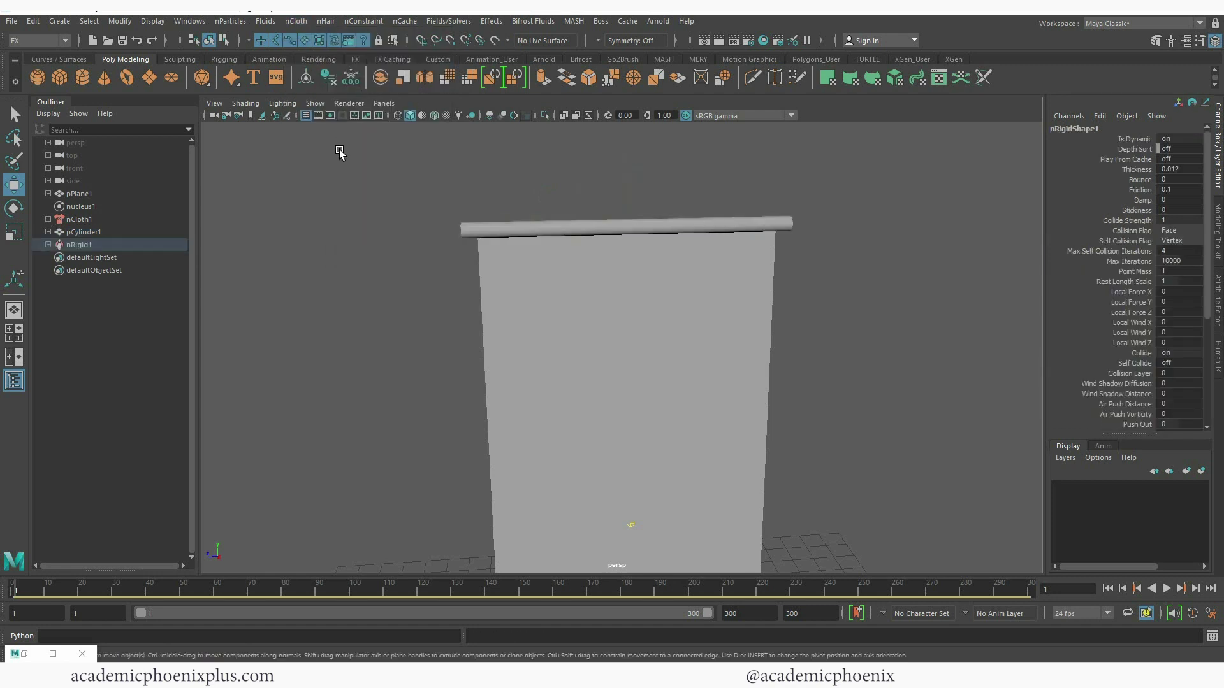
left_click(318, 323)
left_click_drag(318, 323, 631, 306, "alt")
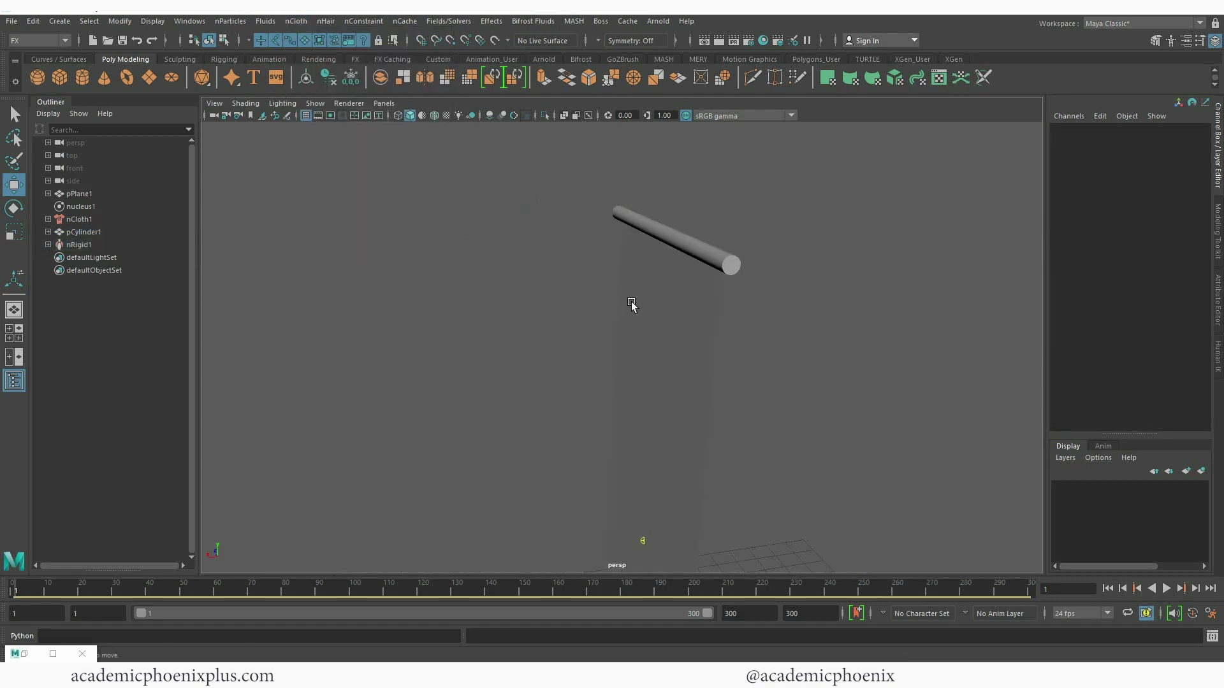
left_click_drag(555, 303, 696, 307, "alt")
Select the cloth, play the simulation to test it, and rewind to frame 1
left_click(603, 313)
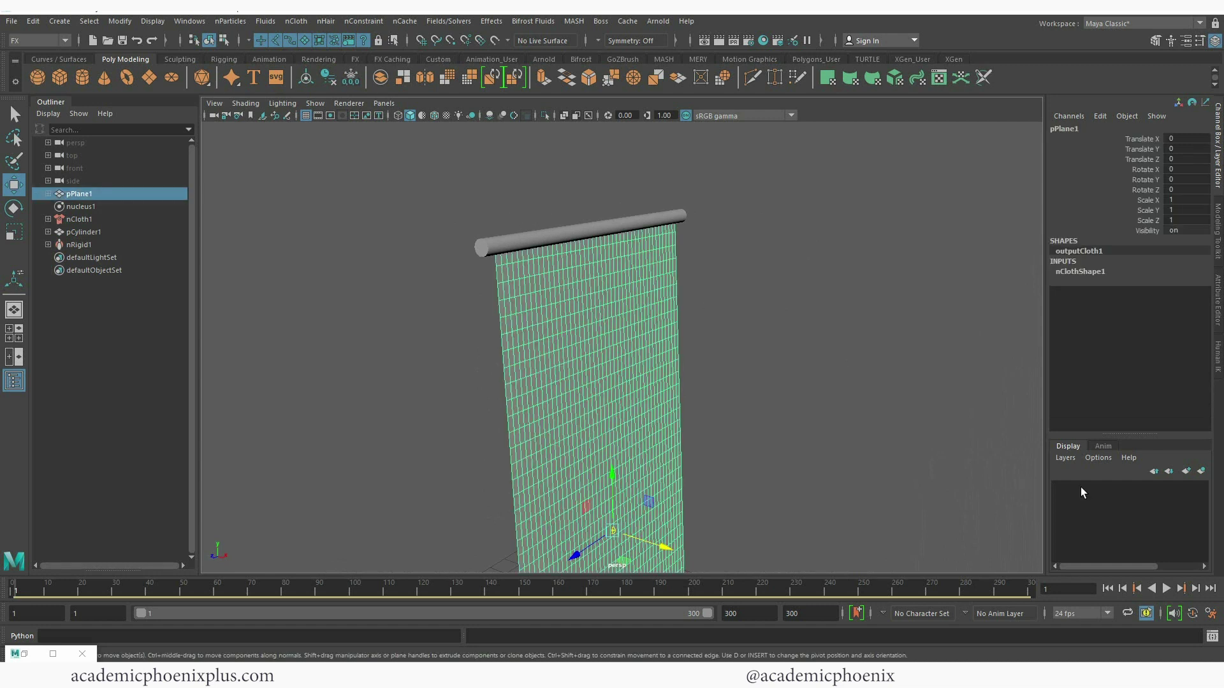
left_click(1165, 589)
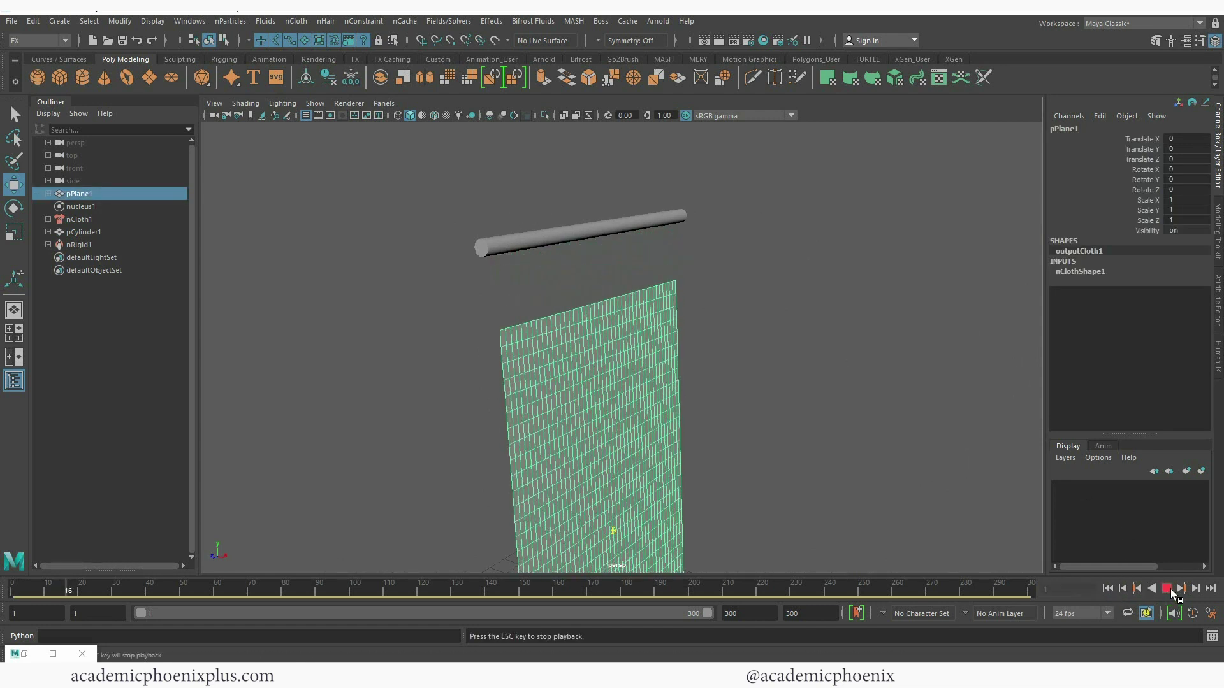
left_click(1113, 590)
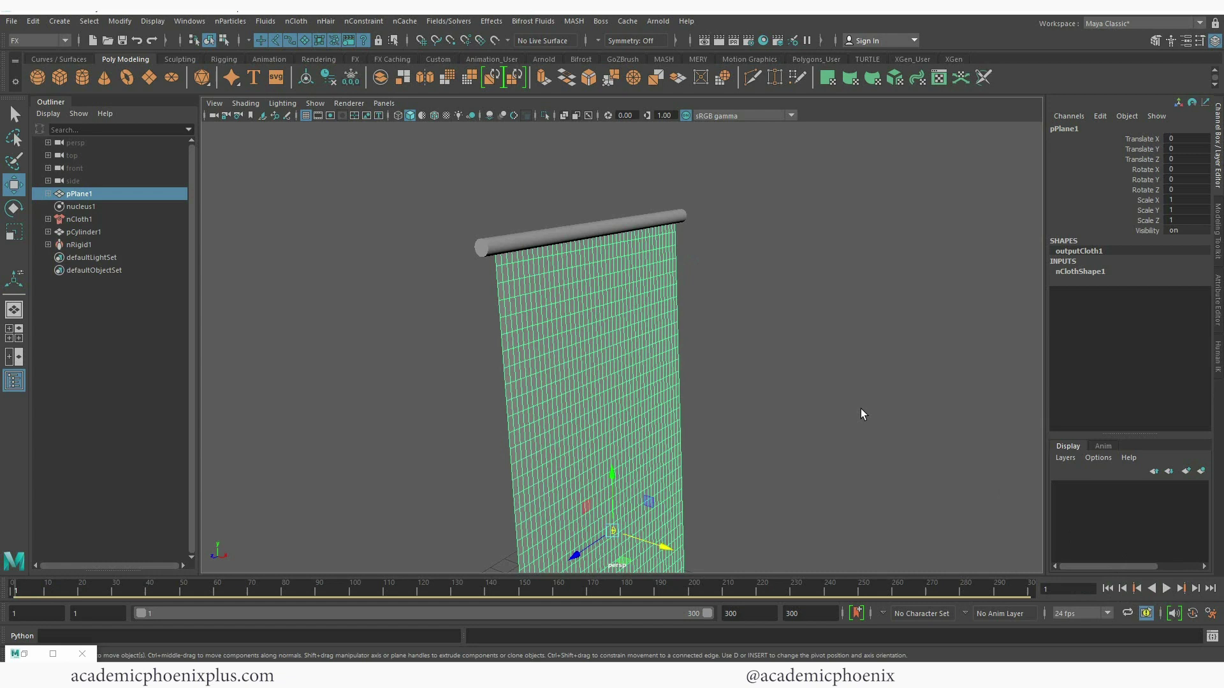
left_click_drag(868, 305, 969, 288, "alt")
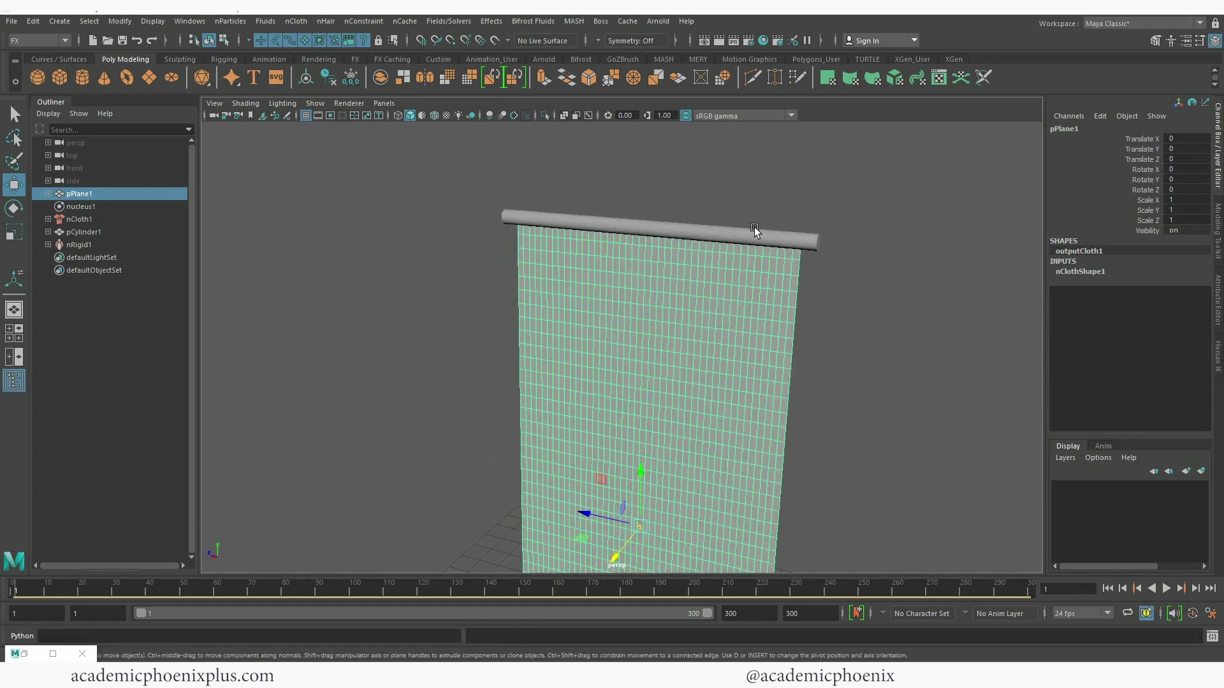
left_click_drag(740, 331, 790, 379, "alt")
middle_click_drag(809, 398, 719, 280, "alt")
right_click_drag(719, 280, 678, 337, "alt")
middle_click_drag(587, 287, 551, 402, "alt")
right_click_drag(626, 383, 786, 360, "alt")
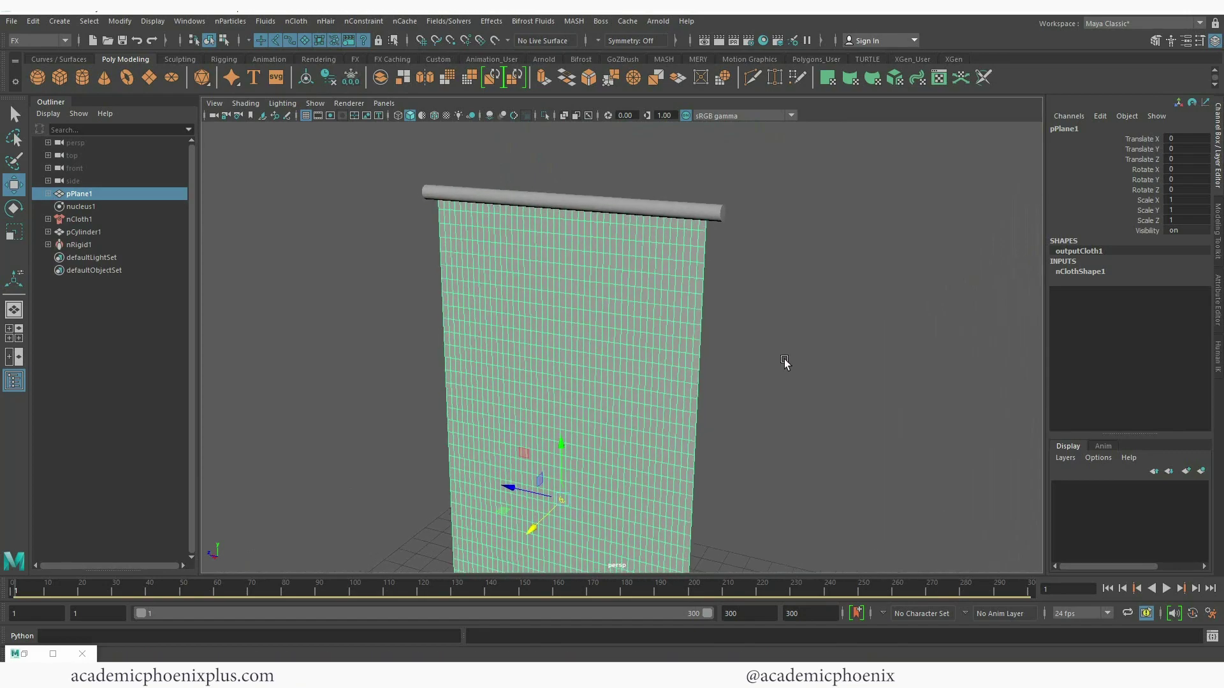
right_click_drag(612, 374, 668, 331, "alt")
left_click_drag(668, 332, 787, 365, "alt")
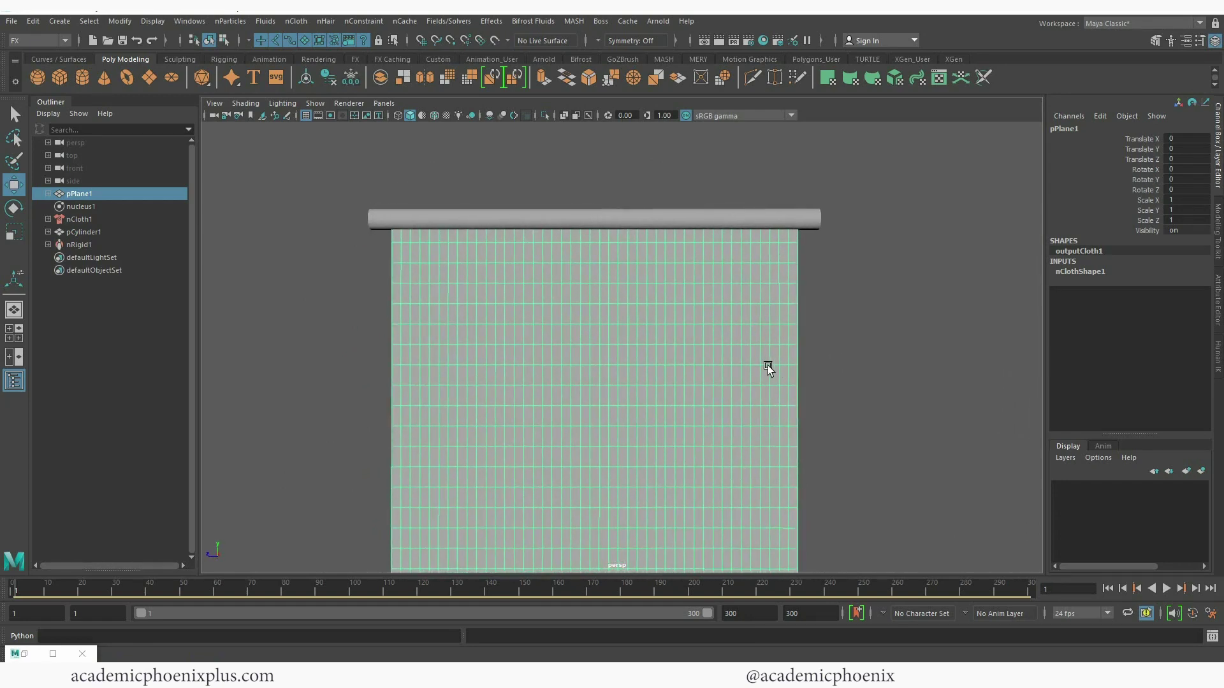
right_click_drag(763, 304, 649, 323, "alt")
mouse_move(649, 324)
left_mouse_down("alt")
mouse_move(610, 326)
mouse_move(638, 329)
left_mouse_up("alt")
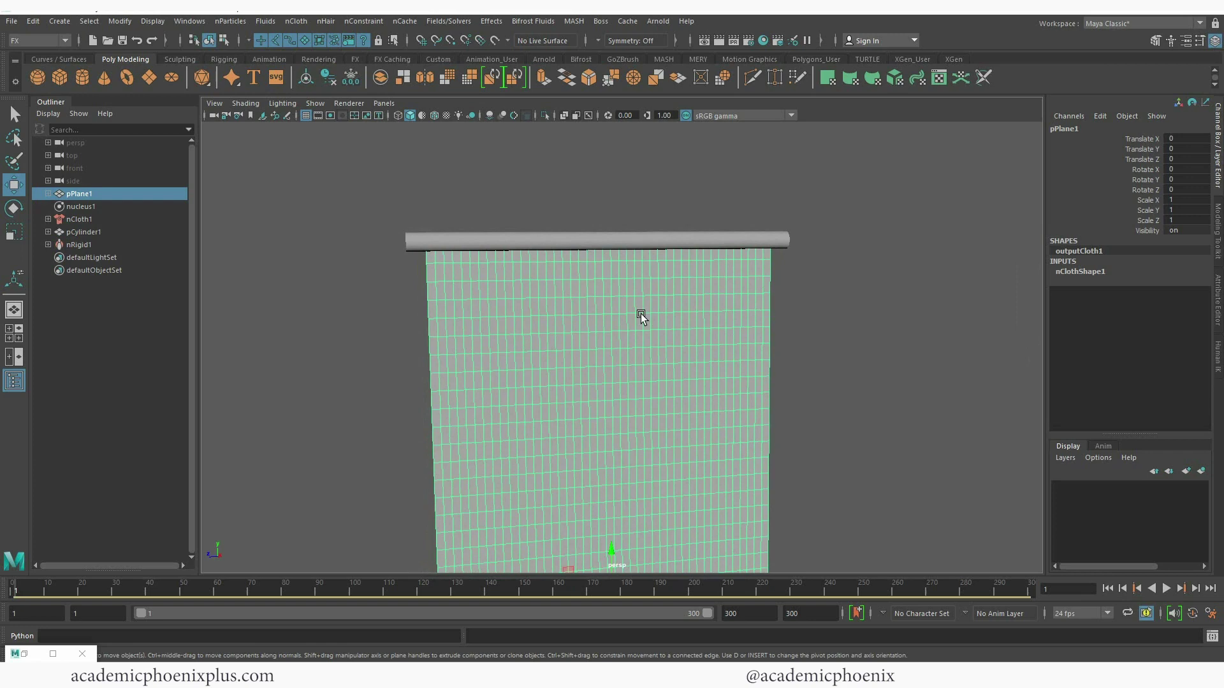
Select the cloth's top row of vertices plus pCylinder1 and apply a Point to Surface nConstraint
right_click(644, 283)
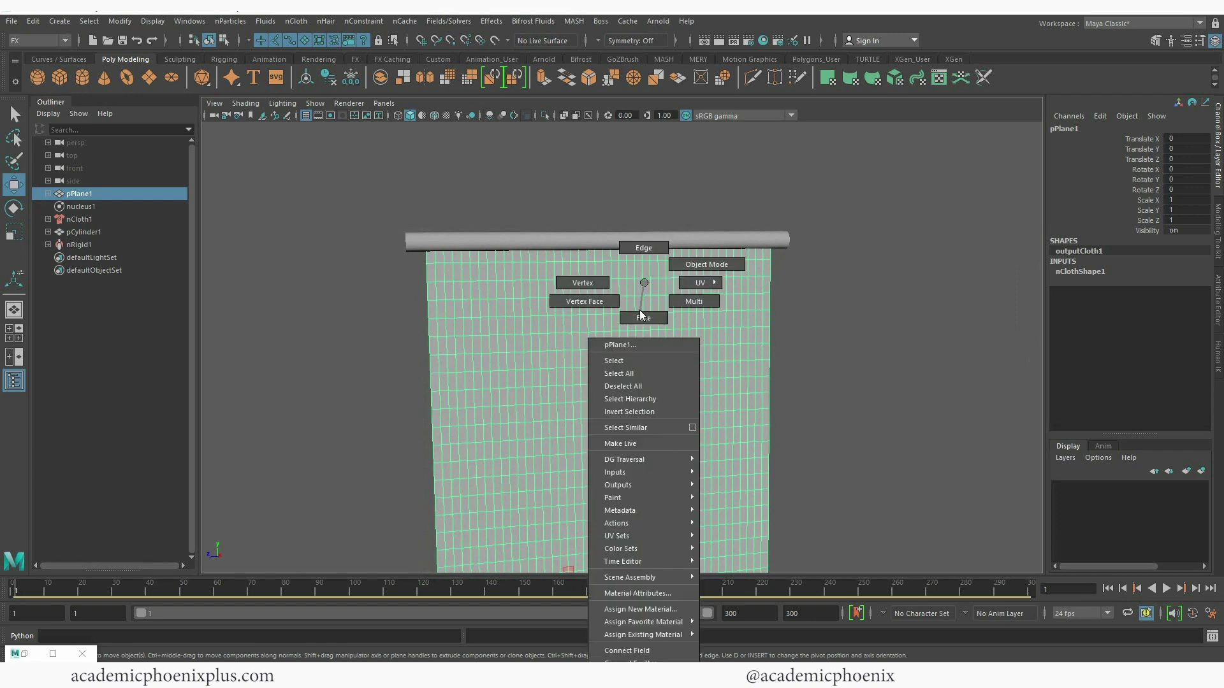
left_click(597, 282)
left_click_drag(362, 198, 835, 250)
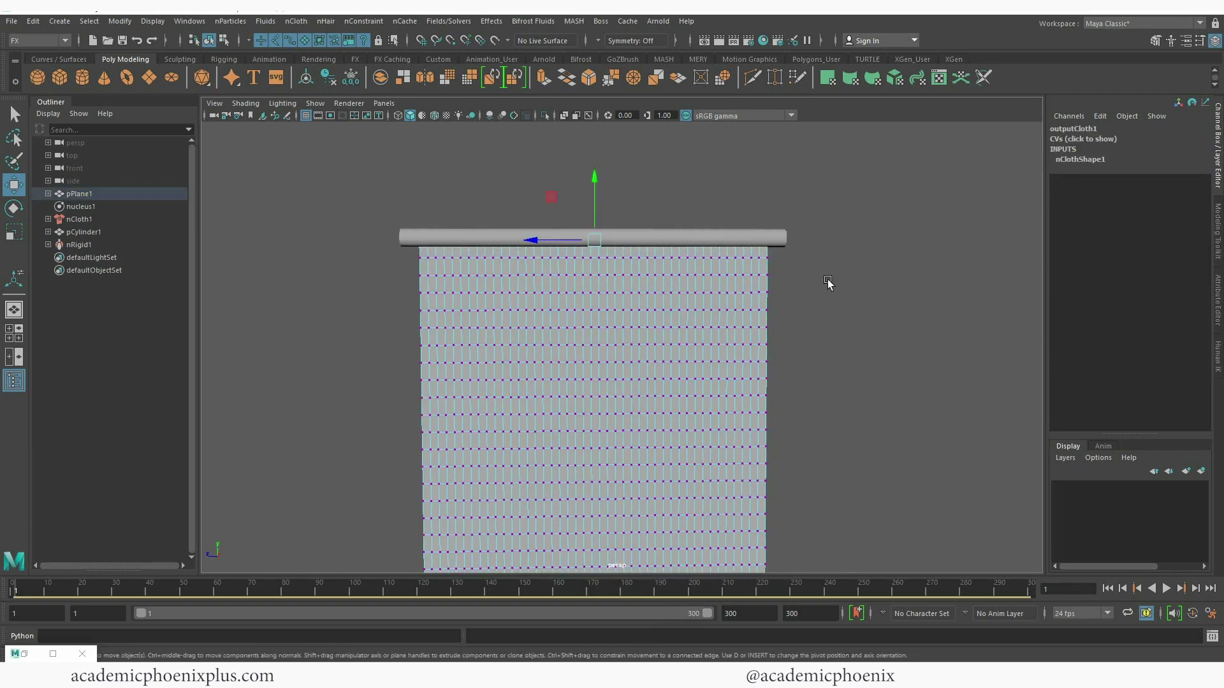
left_click(399, 117)
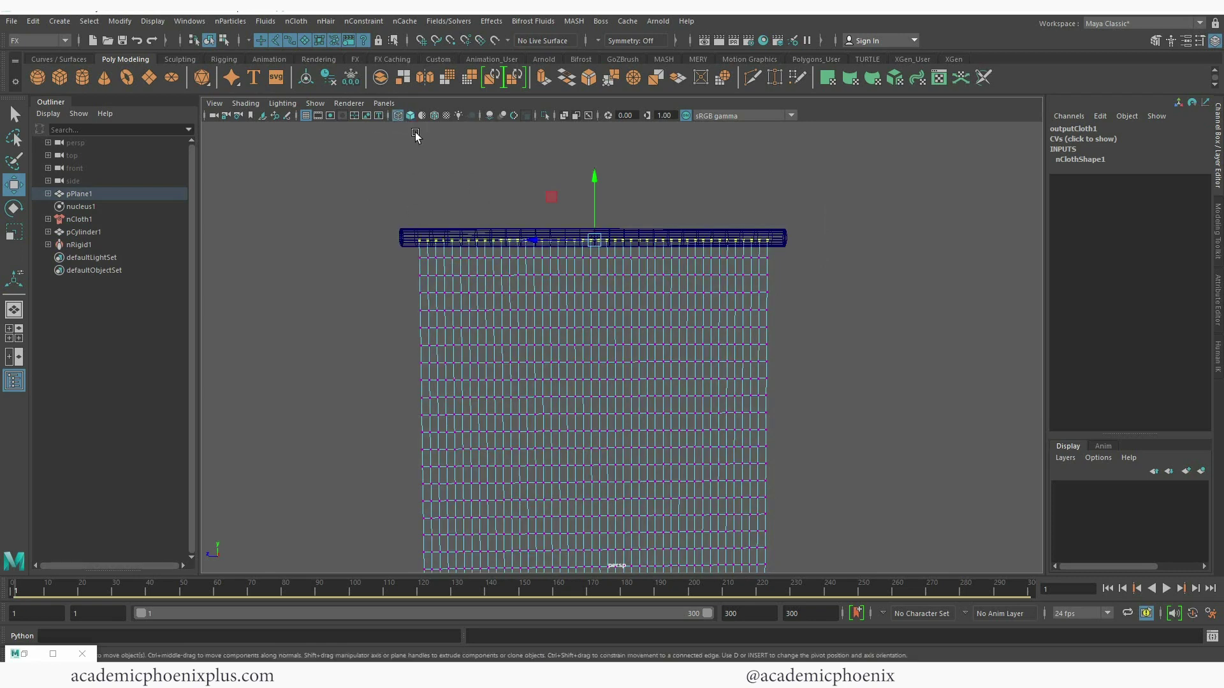
left_click(408, 117)
left_click(401, 238)
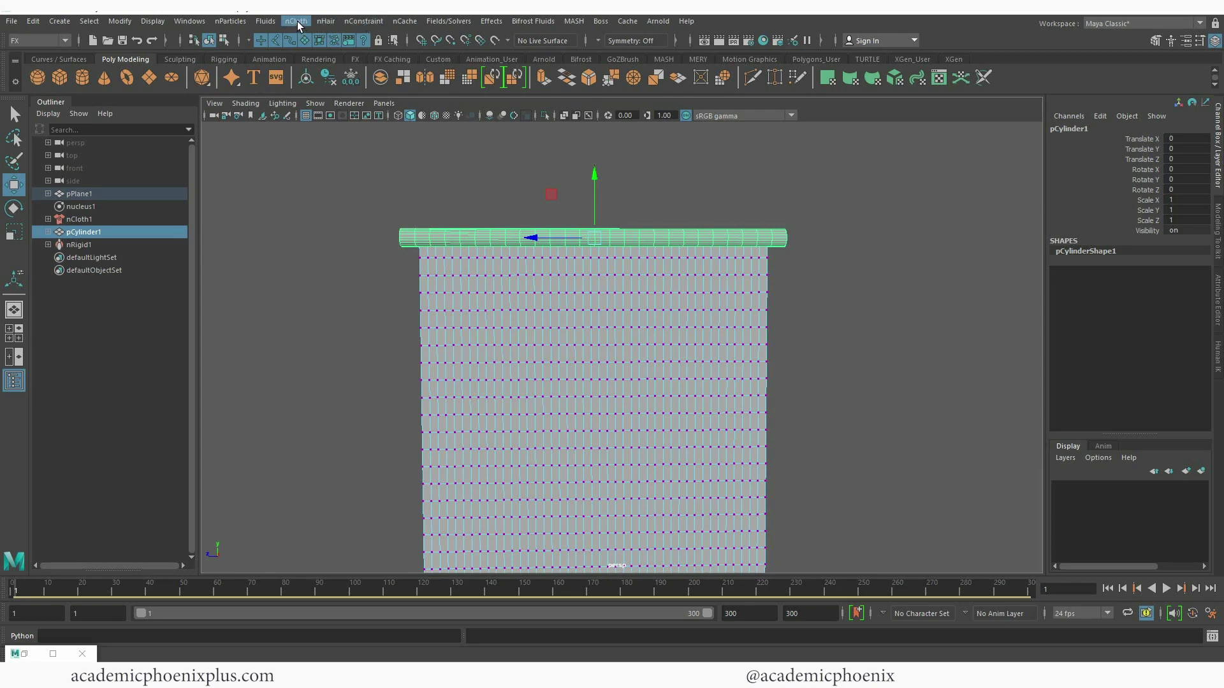
left_click(379, 23)
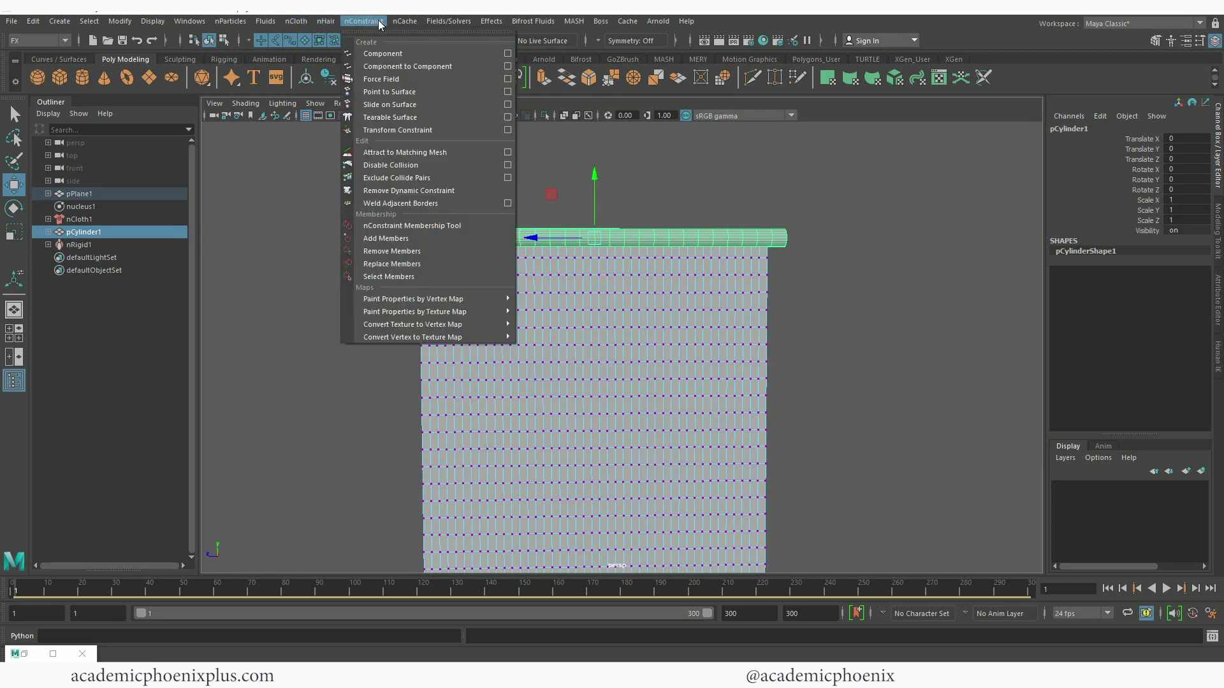
left_click(400, 93)
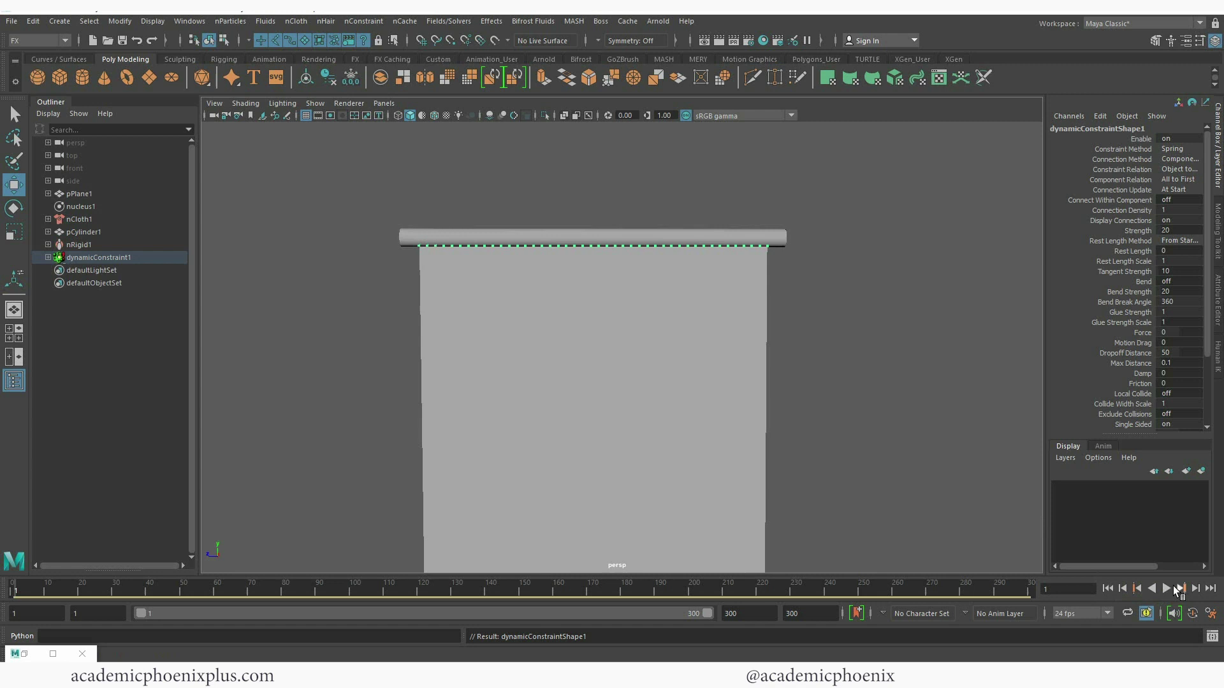
left_click(1167, 589)
scroll(669, 380, "down", 5)
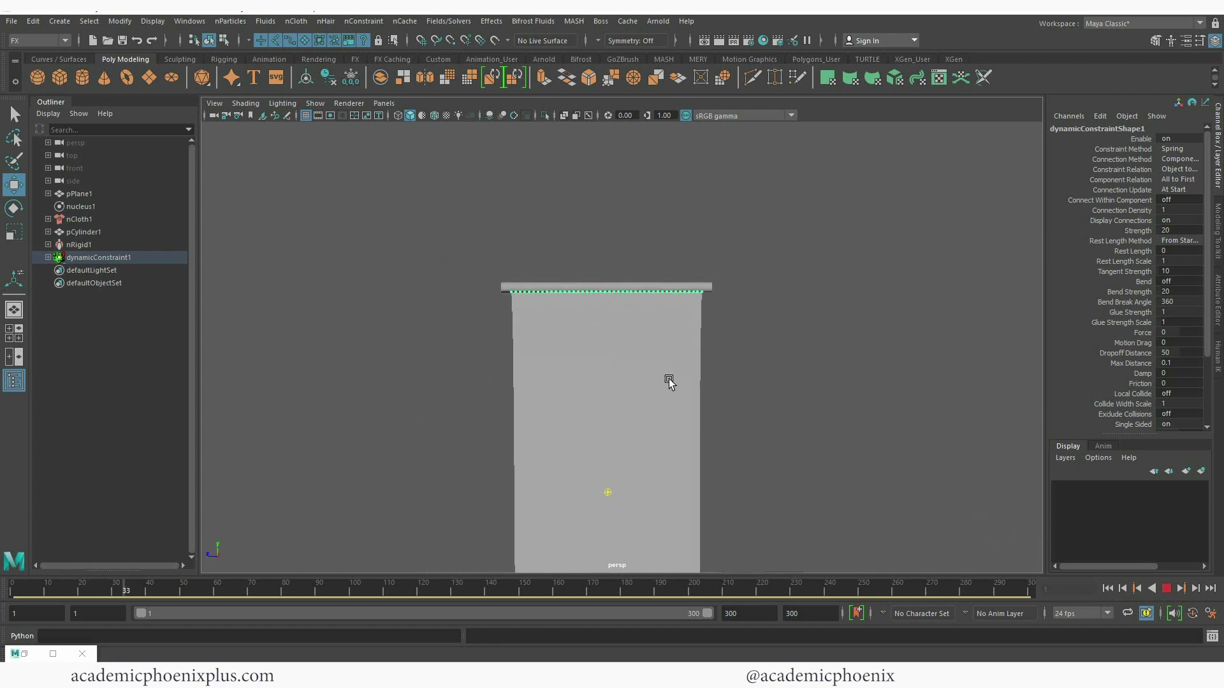
left_click_drag(669, 381, 948, 443, "alt")
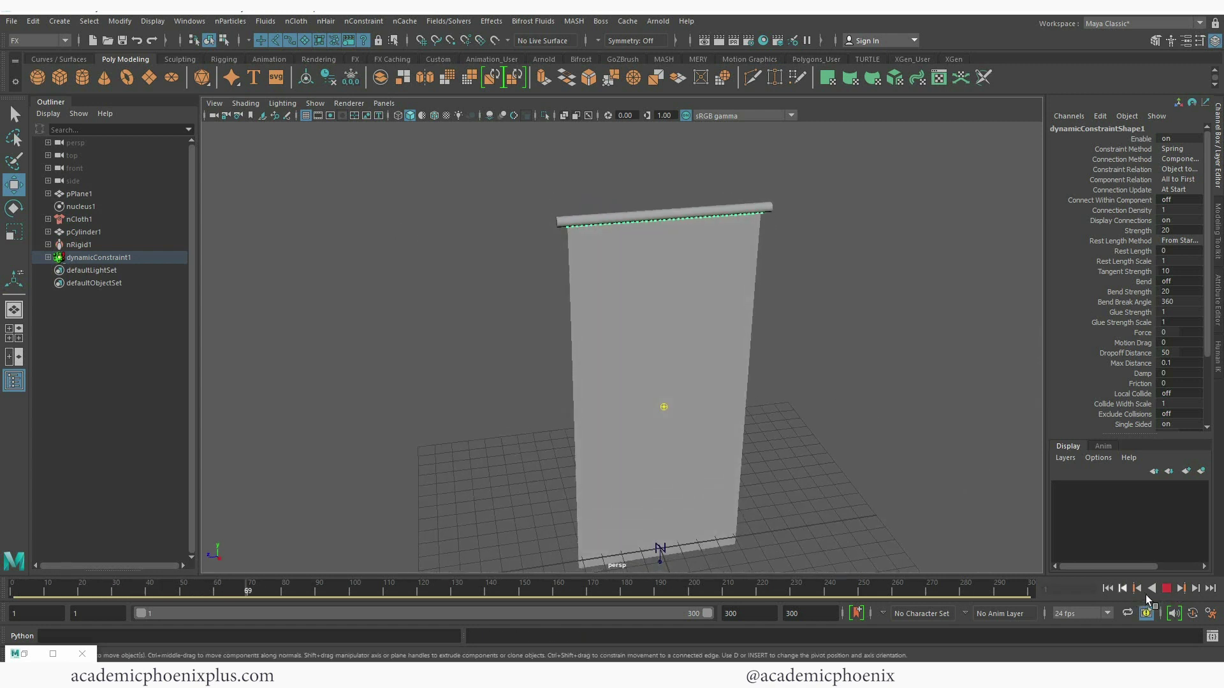
left_click(1166, 587)
left_click(1107, 588)
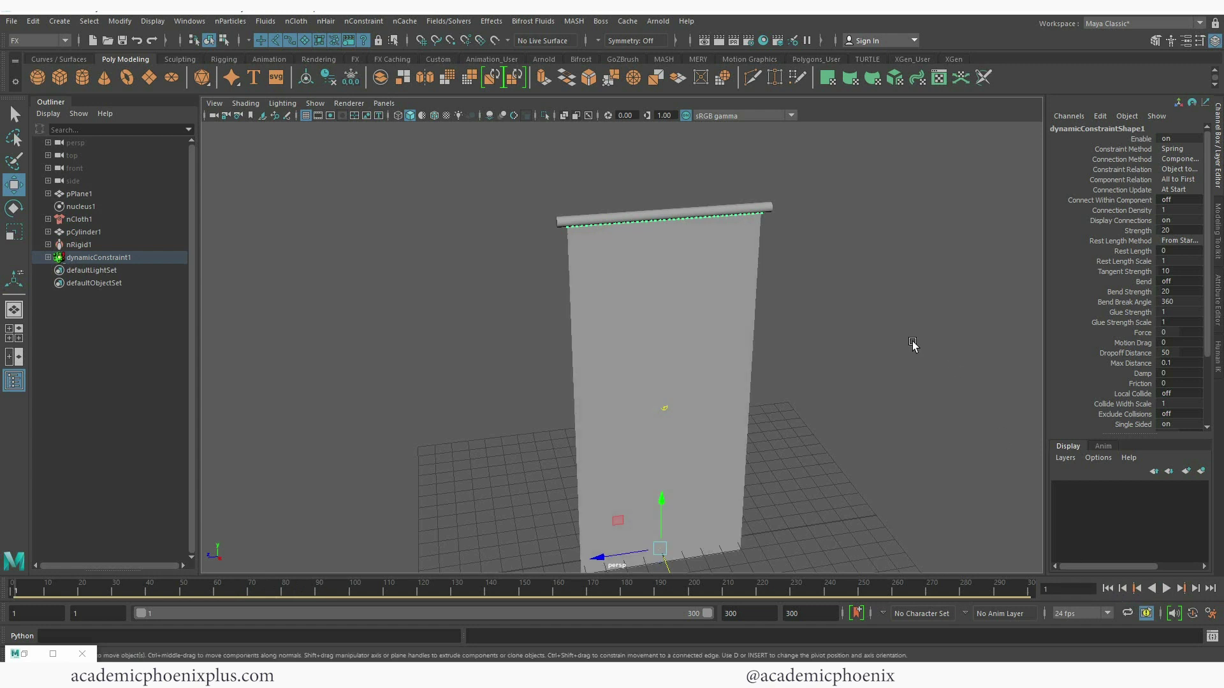
left_click_drag(913, 344, 759, 265, "alt")
left_click(743, 271)
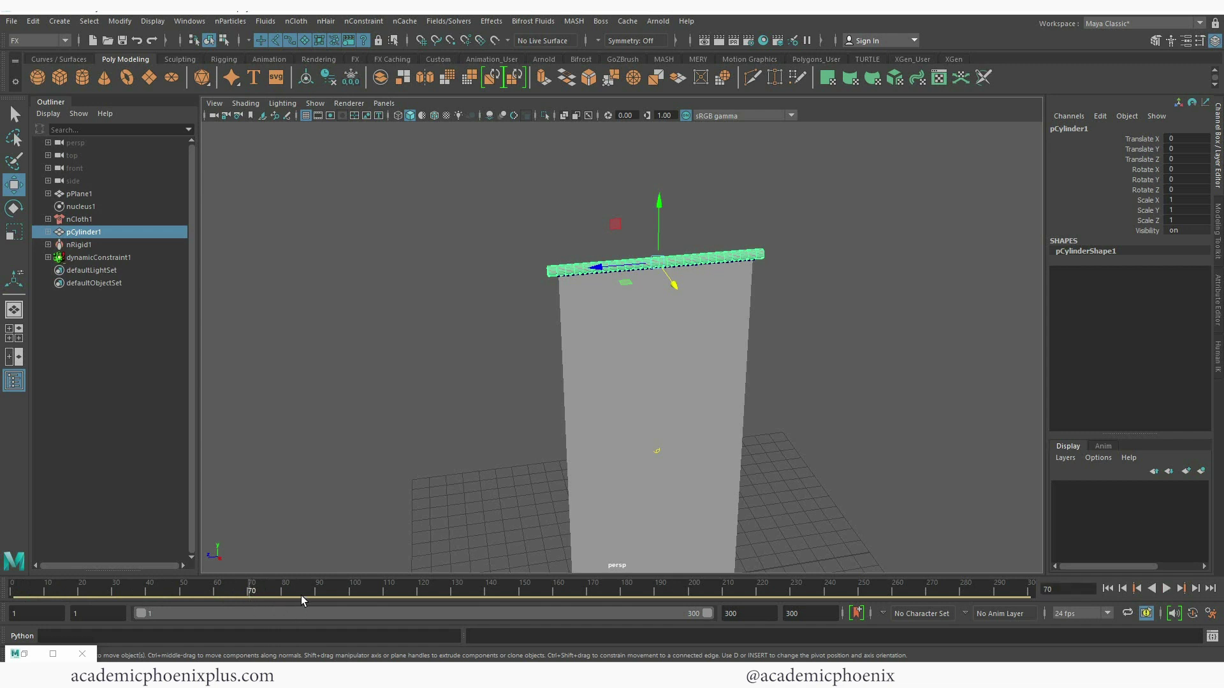
At frame 100, shrink the rod's Scale Z to 0.386, then rewind to frame 1
mouse_move(299, 594)
left_mouse_down()
mouse_move(253, 595)
mouse_move(282, 592)
left_mouse_up()
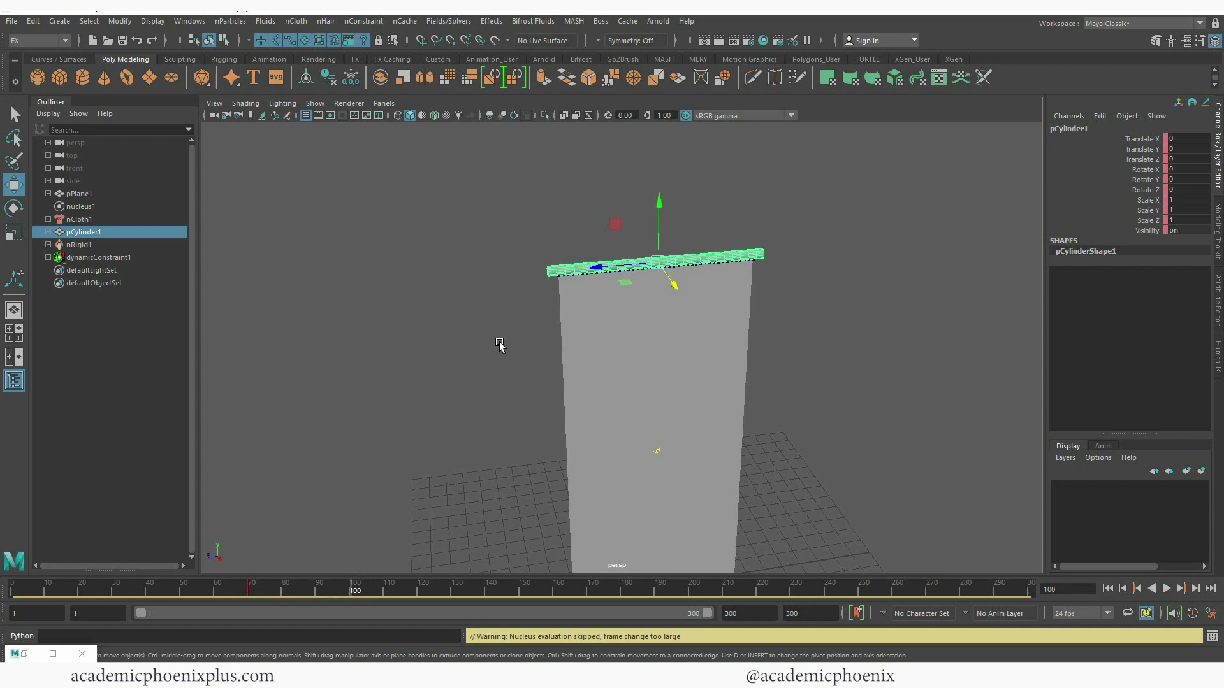
key("r")
left_click_drag(603, 268, 610, 269)
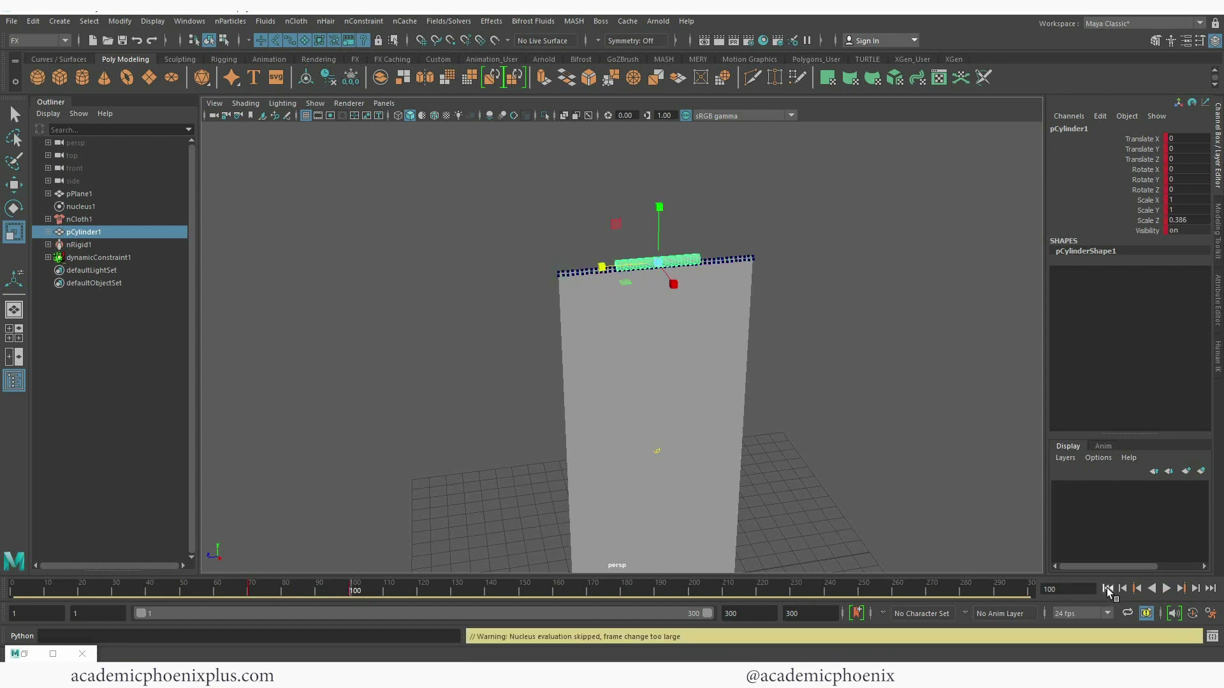
left_click(1107, 589)
Play the simulation to frame 207 so the curtain gathers under the shrunken rod
left_click(1167, 588)
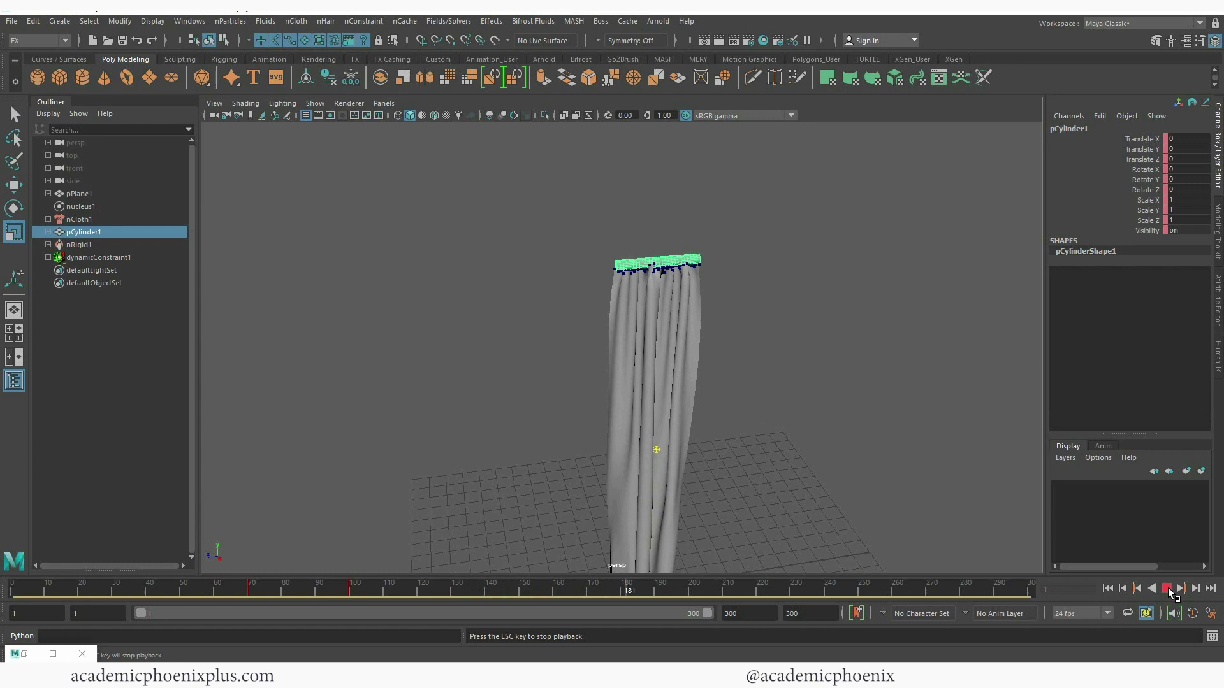
left_click(1166, 590)
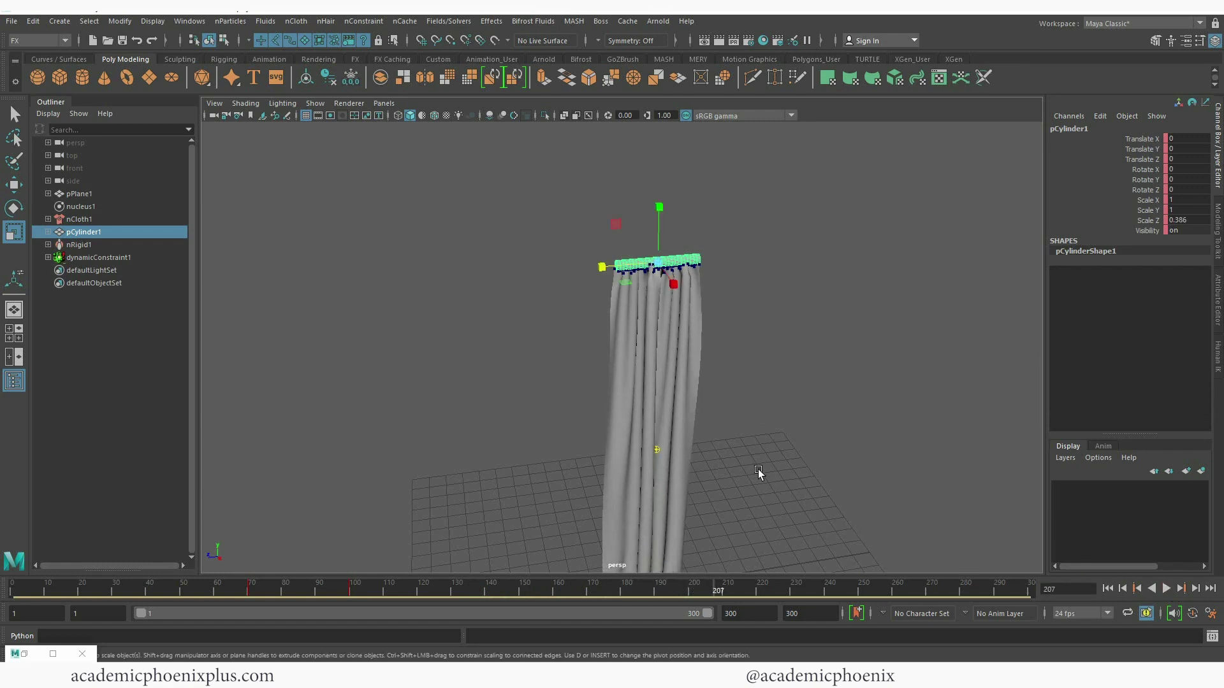
middle_click_drag(759, 473, 729, 354, "alt")
mouse_move(730, 354)
left_mouse_down("alt")
mouse_move(636, 351)
mouse_move(733, 350)
left_mouse_up("alt")
left_click(463, 22)
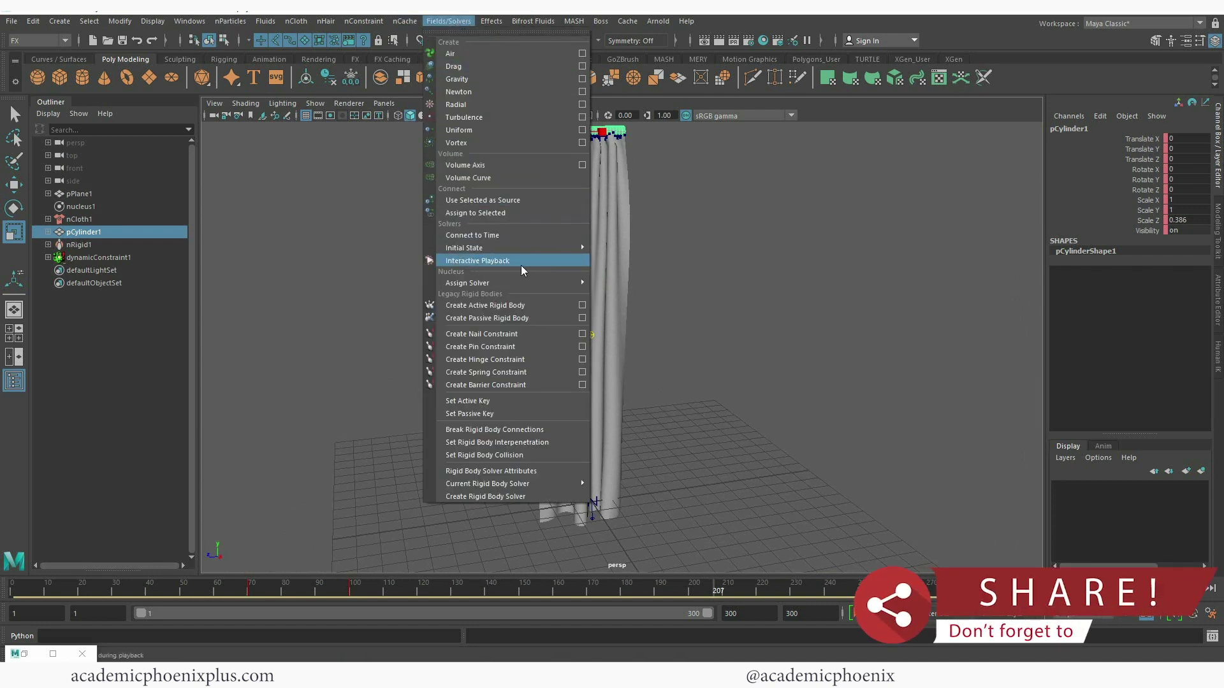
Run Interactive Playback and stop at frame 203 with the curtain in tight vertical folds
left_click(485, 261)
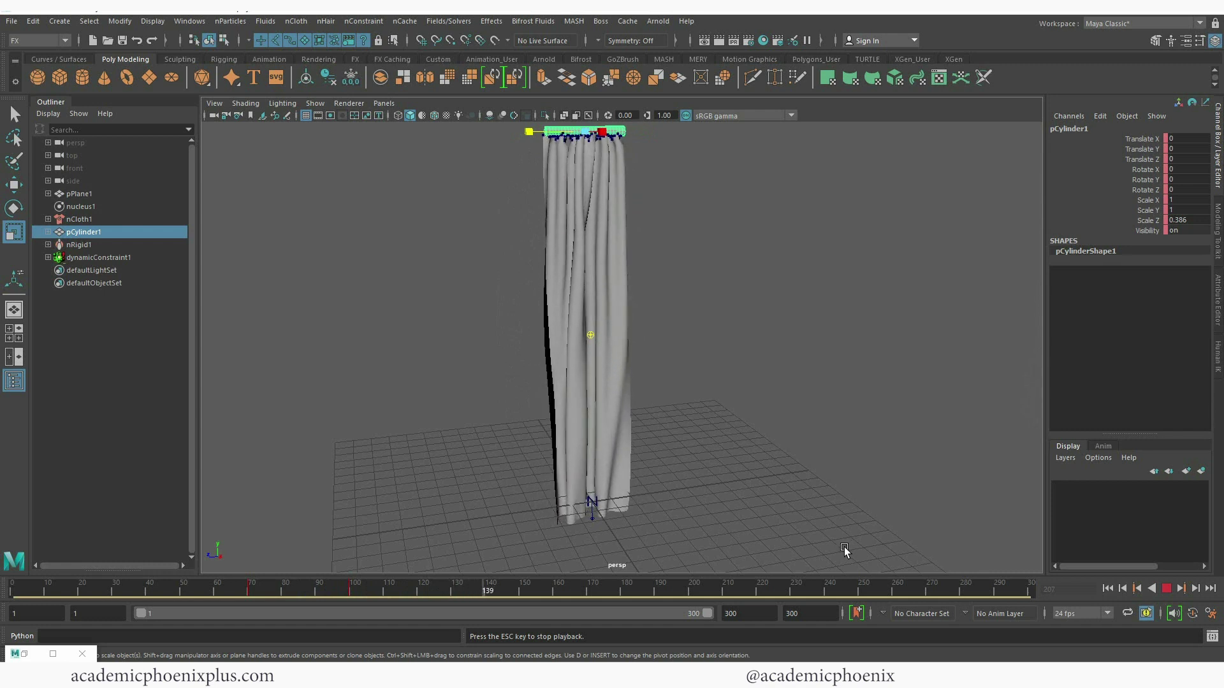
left_click(1166, 588)
Duplicate the first curtain with Ctrl+D and move the copy off to the right
scroll(816, 440, "down", 3)
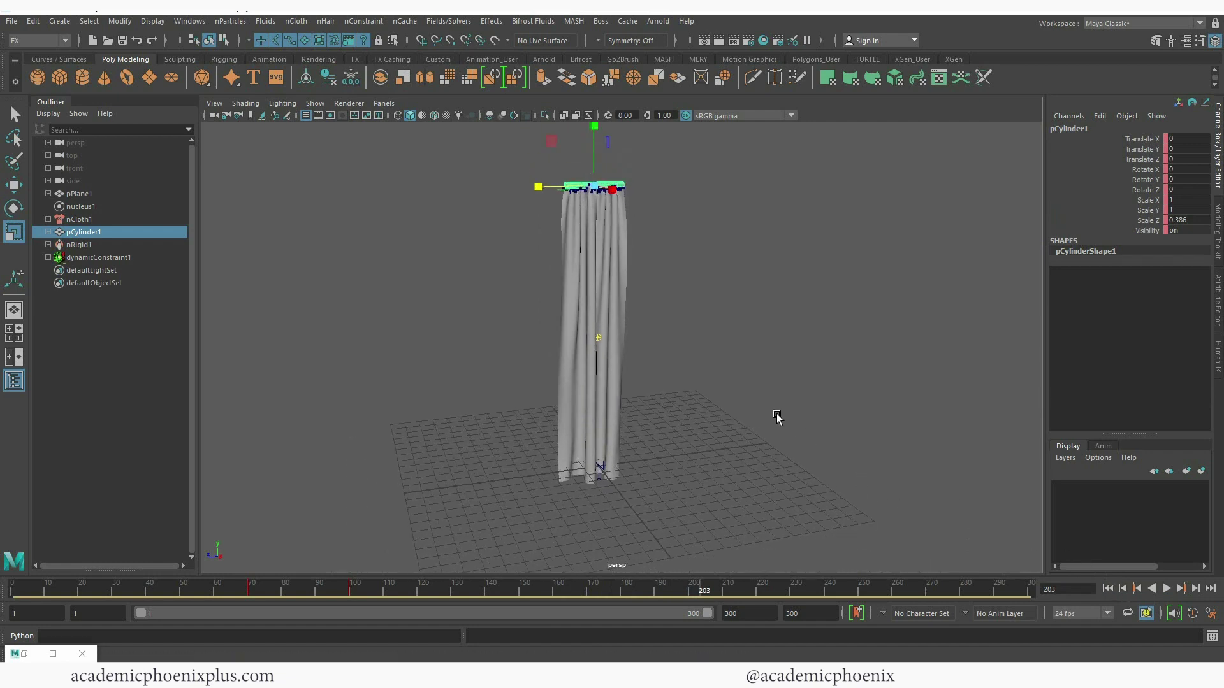
left_click(596, 439)
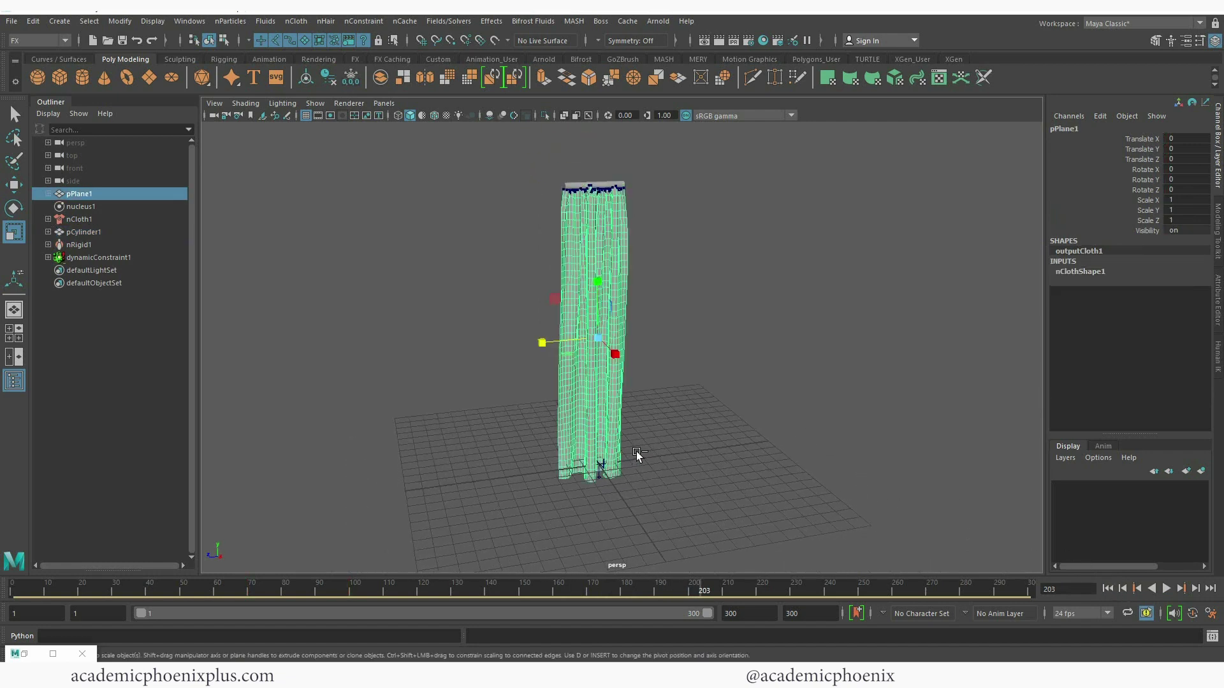
key("ctrl+d")
key("w")
left_click_drag(539, 343, 678, 333)
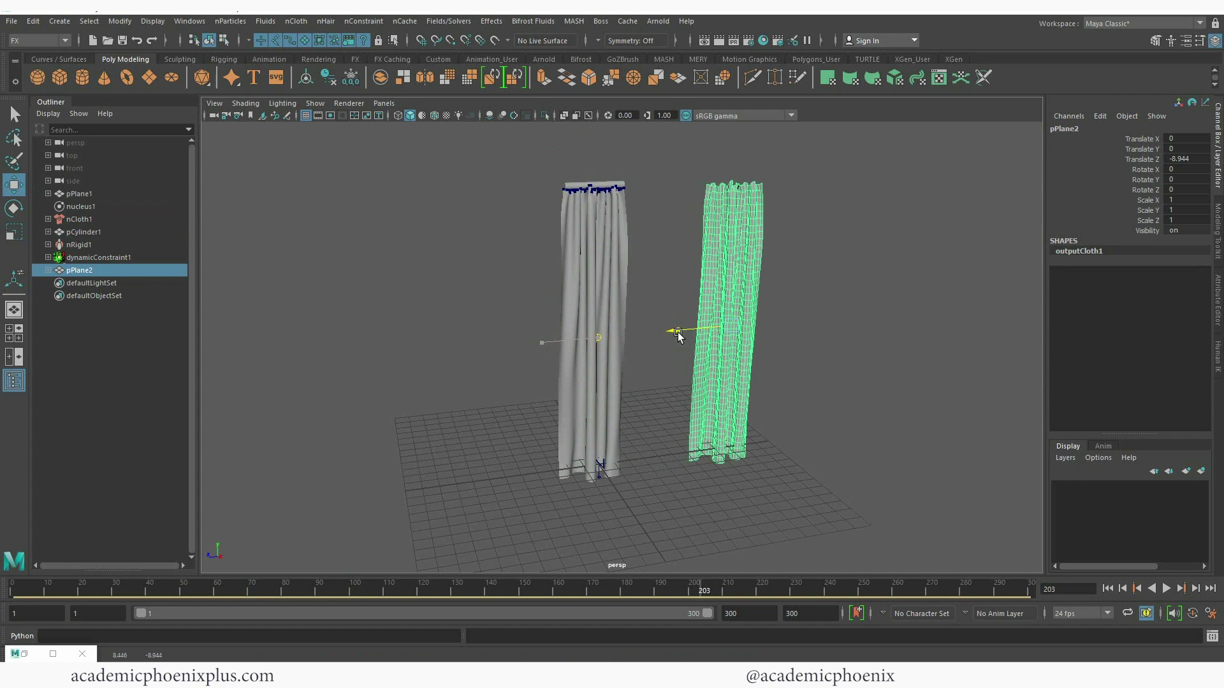
Rewind to the first frame and shift the rod's scale keys earlier on the Time Slider
left_click(602, 285)
left_click(1107, 589)
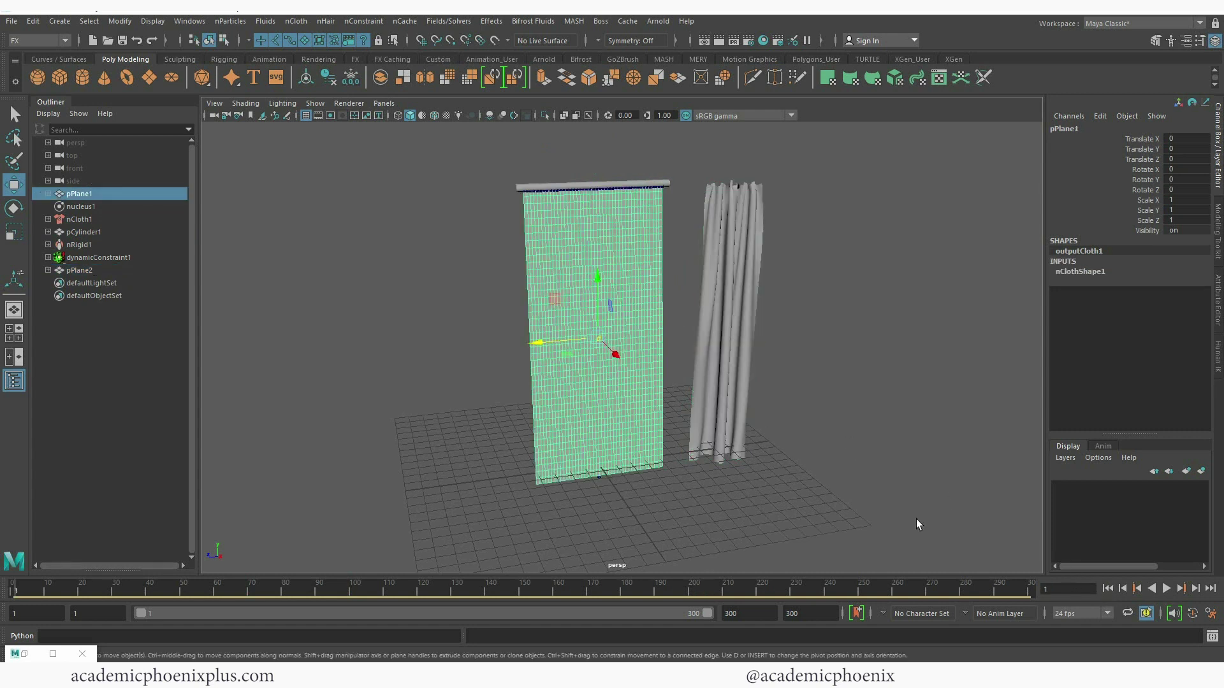
left_click(558, 187)
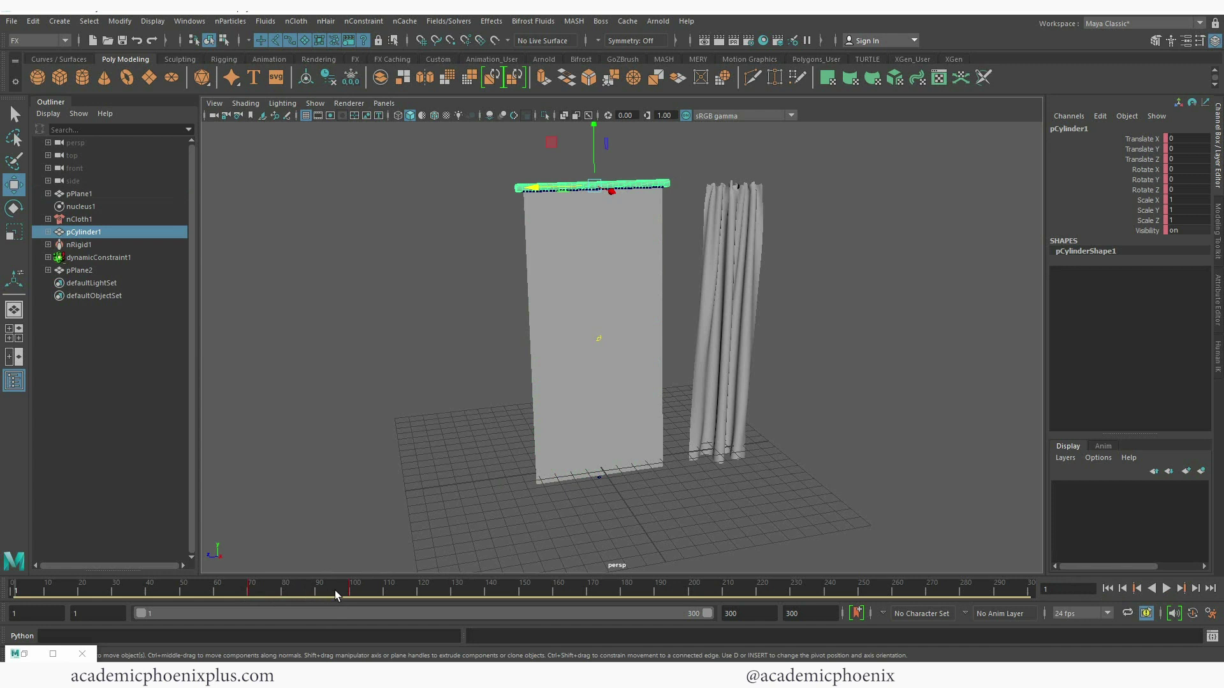
mouse_move(335, 590)
left_mouse_down("shift")
mouse_move(361, 590)
mouse_move(298, 588)
mouse_move(325, 592)
left_mouse_up("shift")
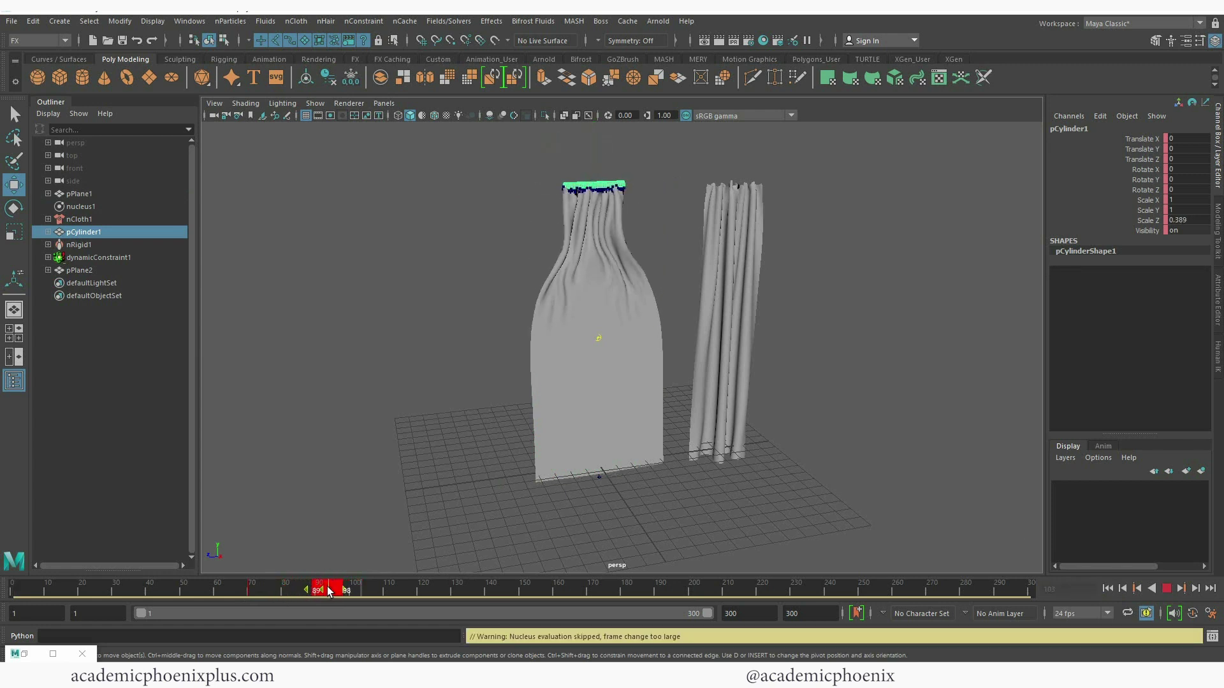
Rescale the rod in Z, first to 0.533, then to about 0.6 at frame 94
key("r")
left_click_drag(543, 190, 523, 191)
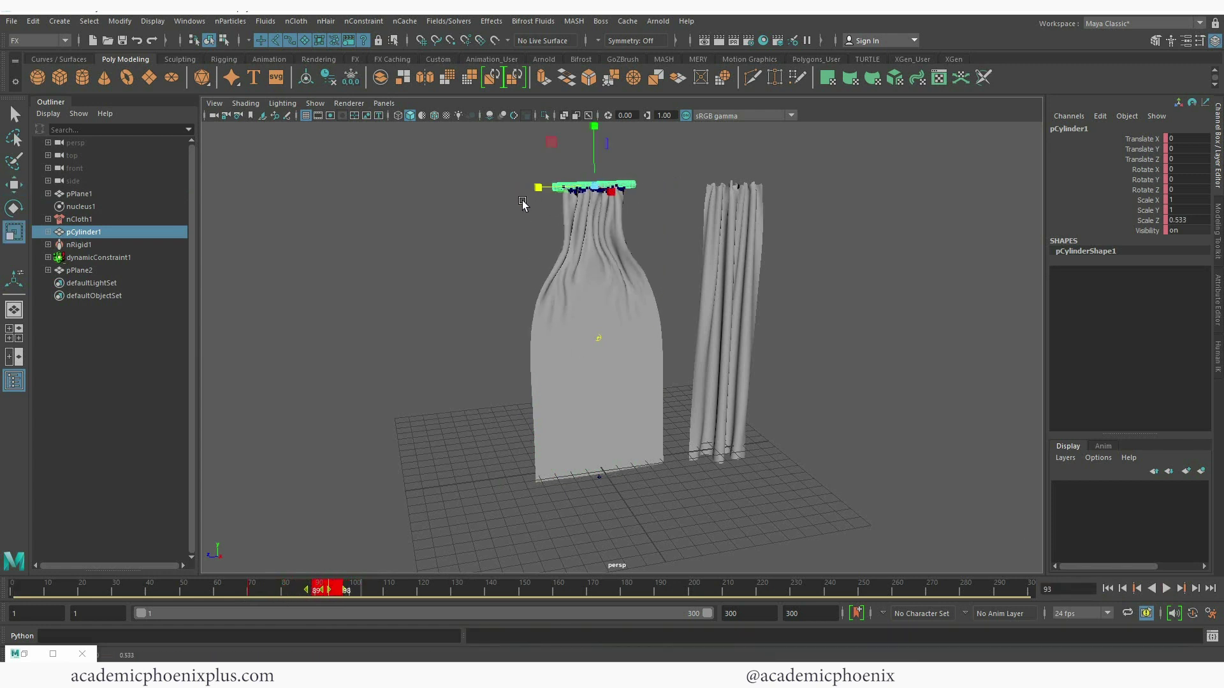
left_click_drag(359, 592, 369, 590)
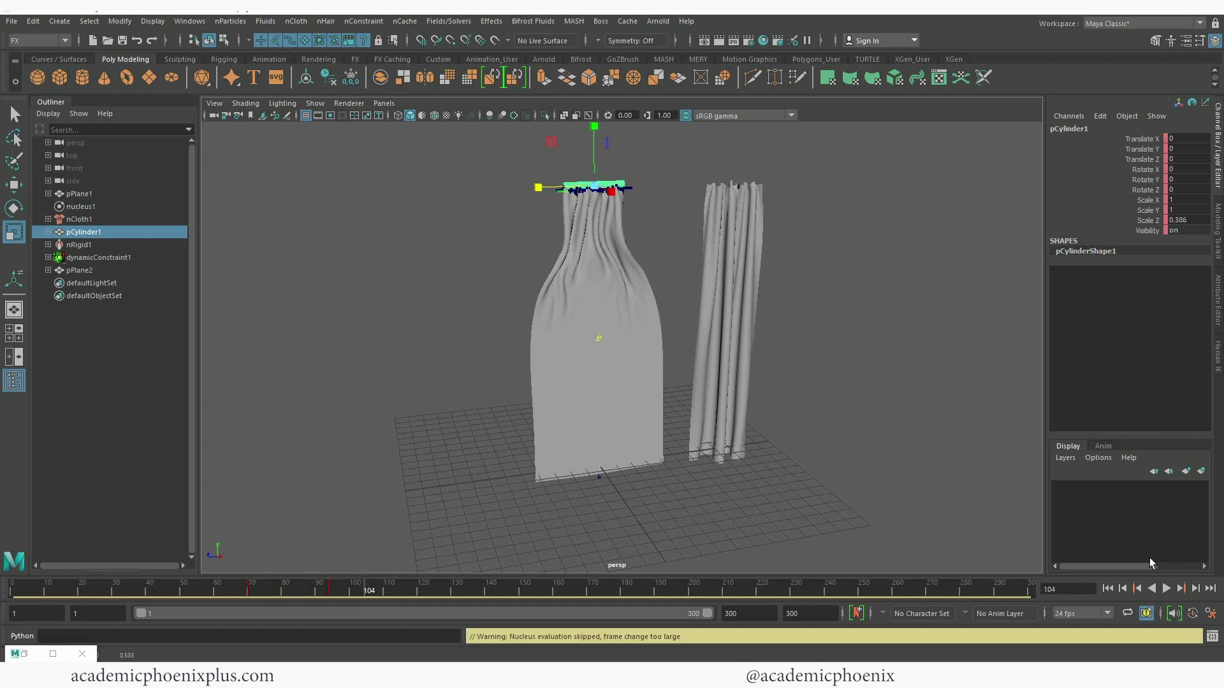
left_click(1138, 589)
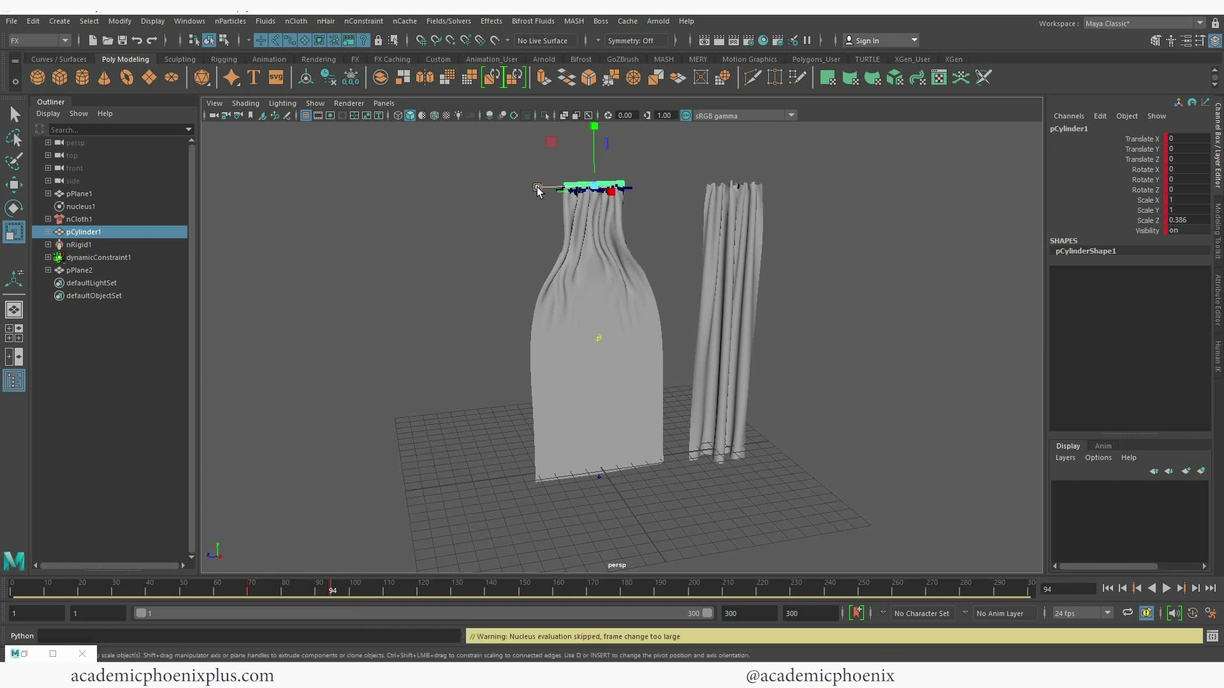
left_click_drag(538, 189, 509, 191)
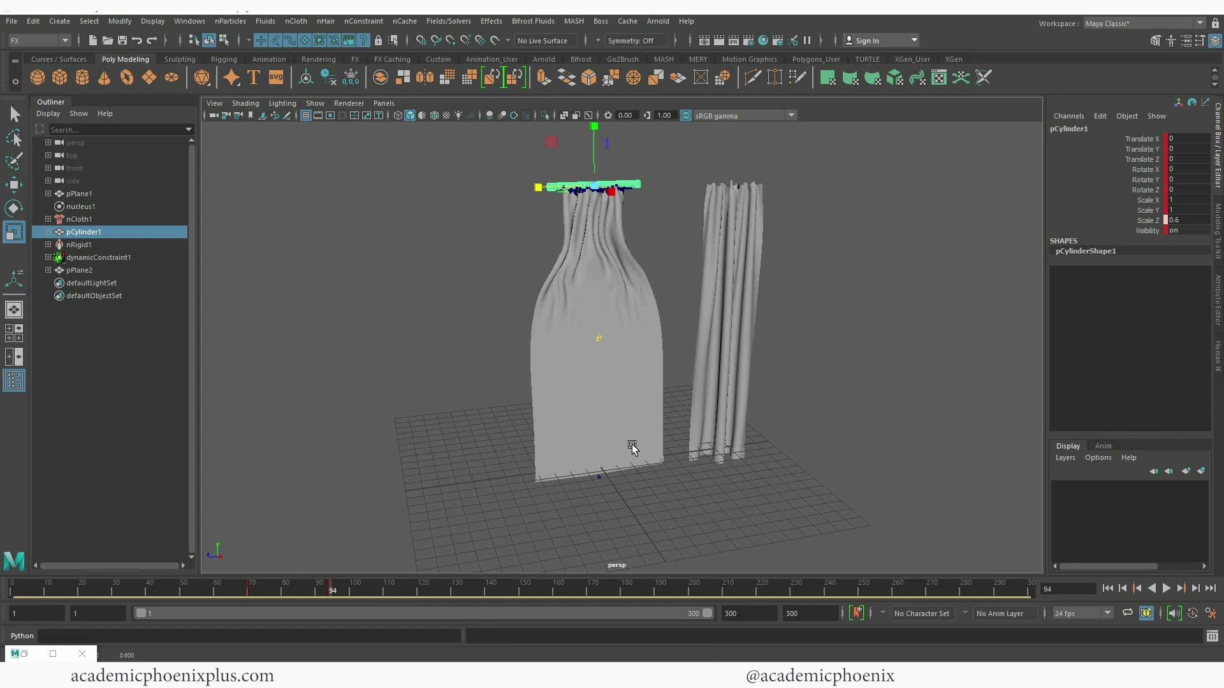
Replay the cloth simulation from the start, stopping at frame 180
left_click(1107, 589)
left_click(1165, 589)
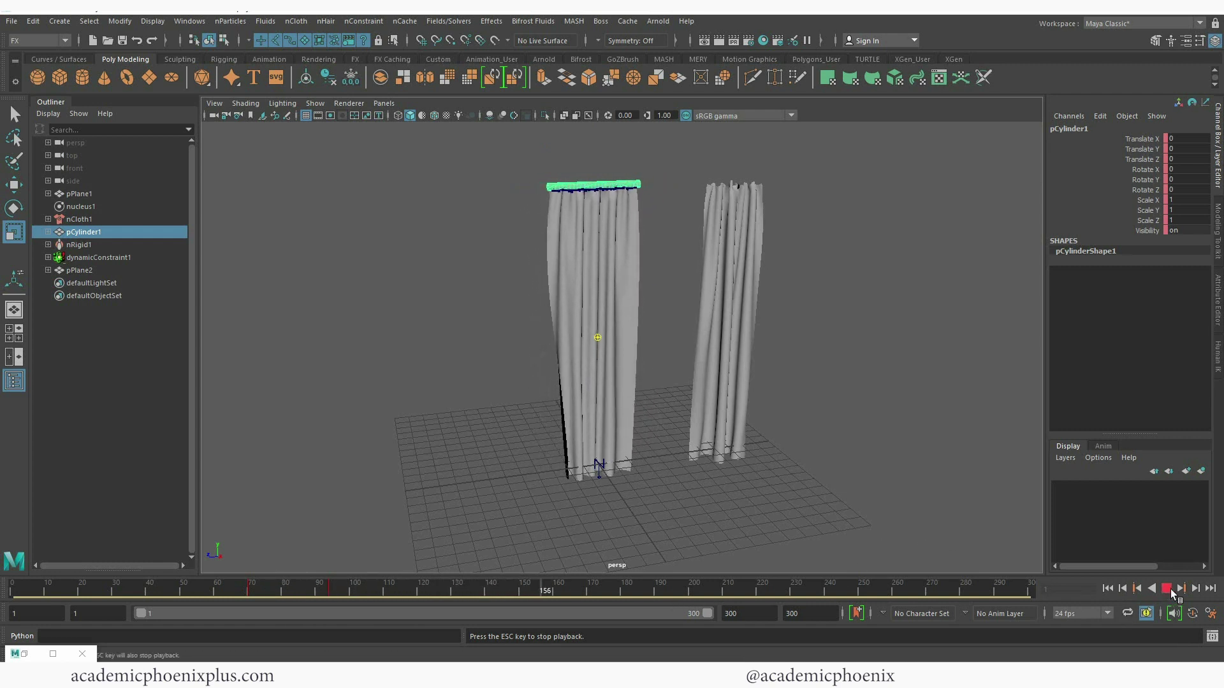
left_click(1167, 589)
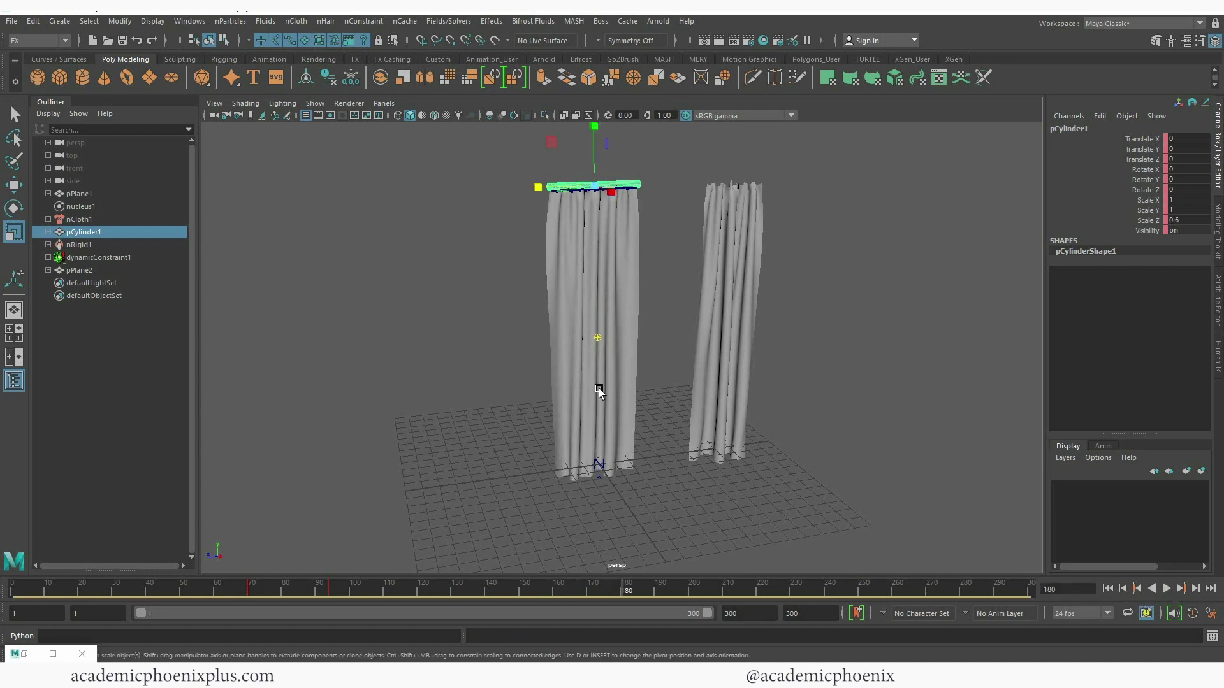
Place a third curtain copy to the right of the second curtain
left_click(628, 295)
key("w")
left_click_drag(542, 345, 797, 327)
left_click(851, 479)
left_click_drag(851, 479, 873, 450, "alt")
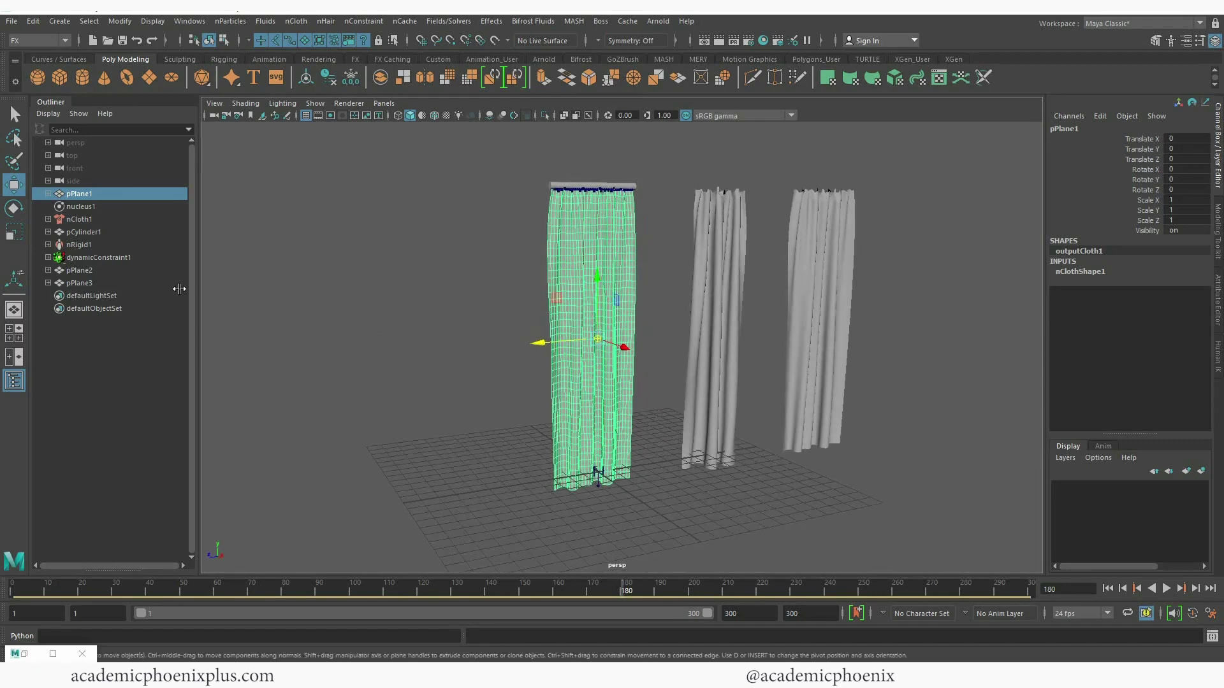
Raise nucleus1's Wind Speed to 9.783 and play the simulation through frame 217
left_click(96, 208)
key("ctrl+a")
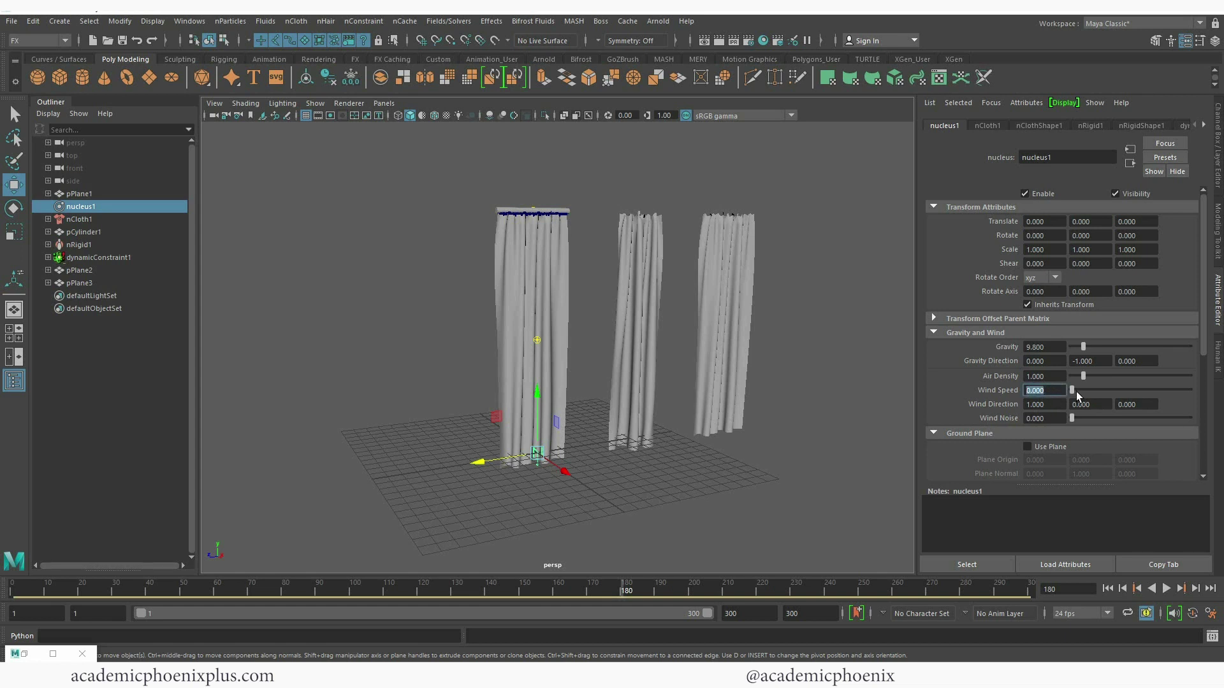
left_click_drag(1075, 389, 1094, 387)
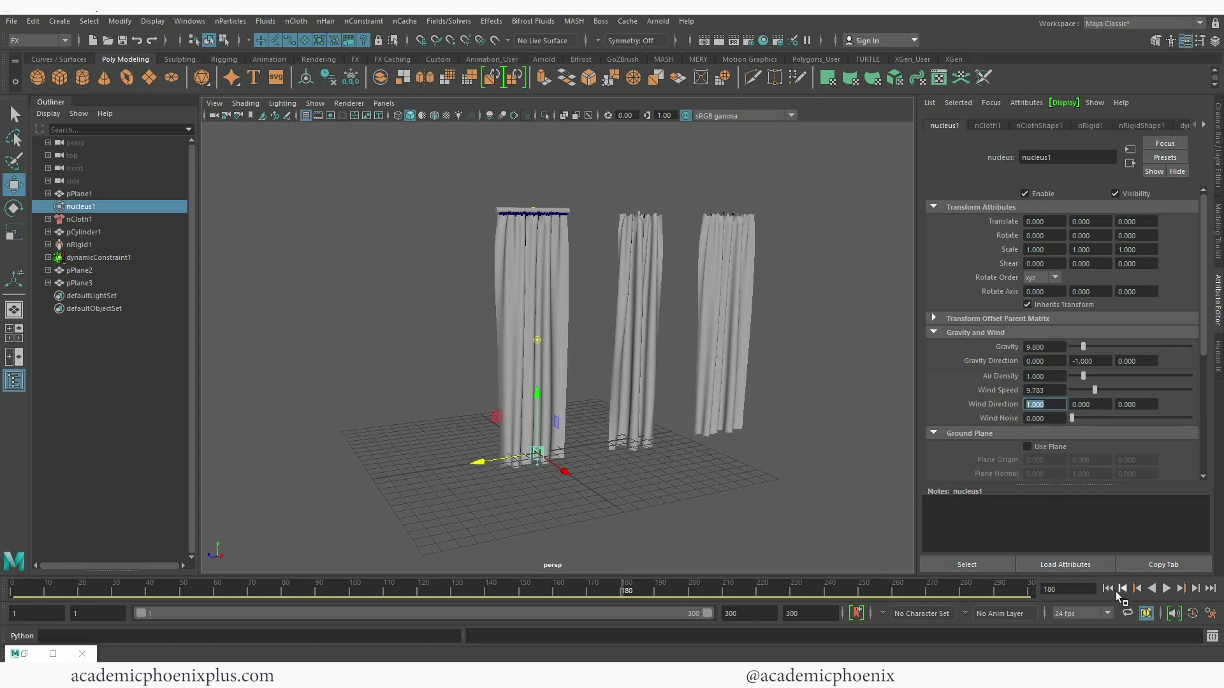
left_click(1164, 588)
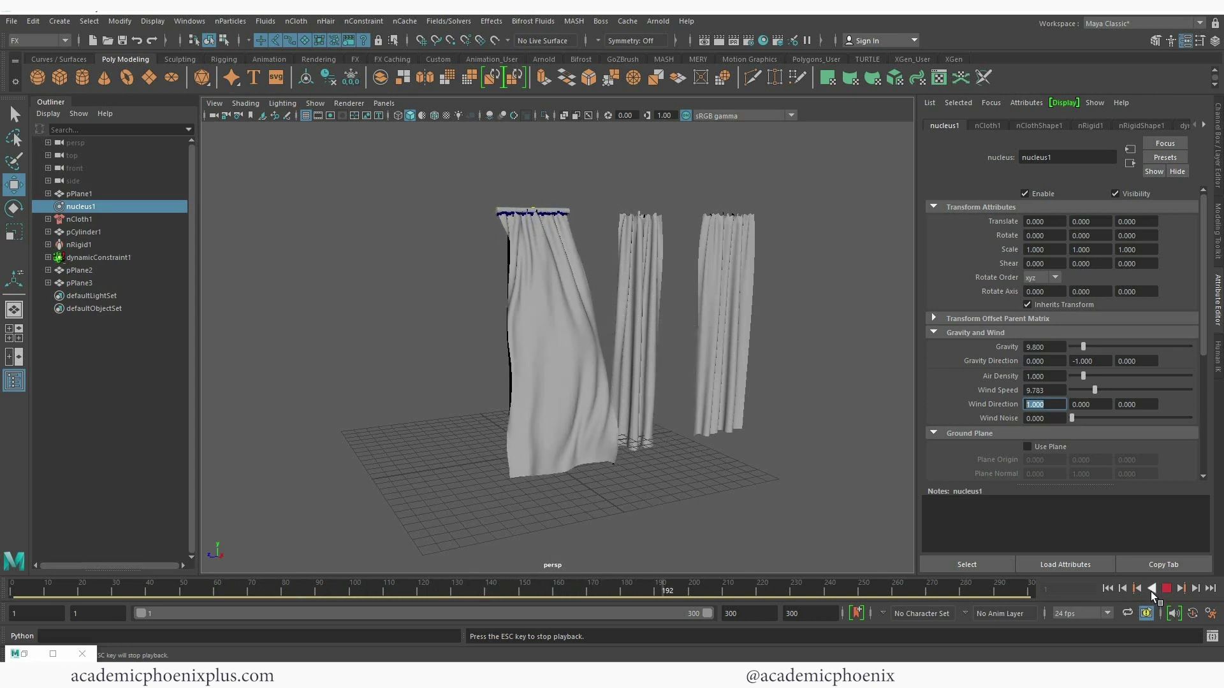
left_click(1167, 588)
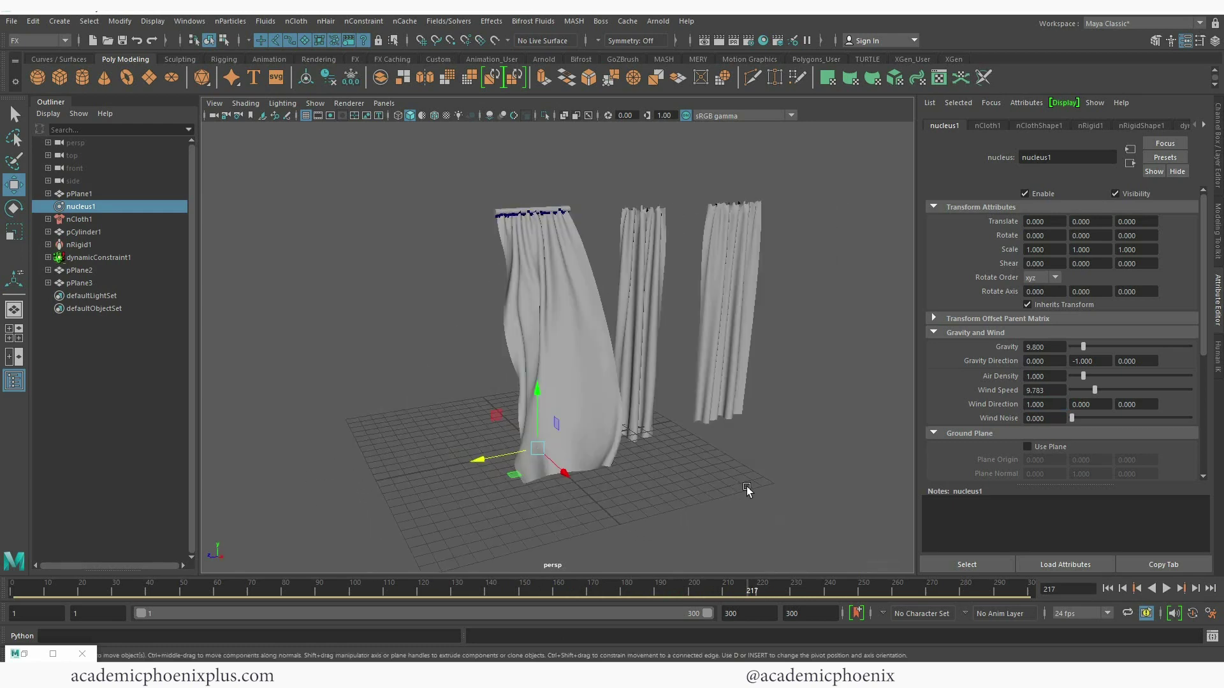
left_click(727, 357)
Assign a new aiStandardSurface material to the third curtain
middle_click_drag(607, 305, 415, 332, "alt")
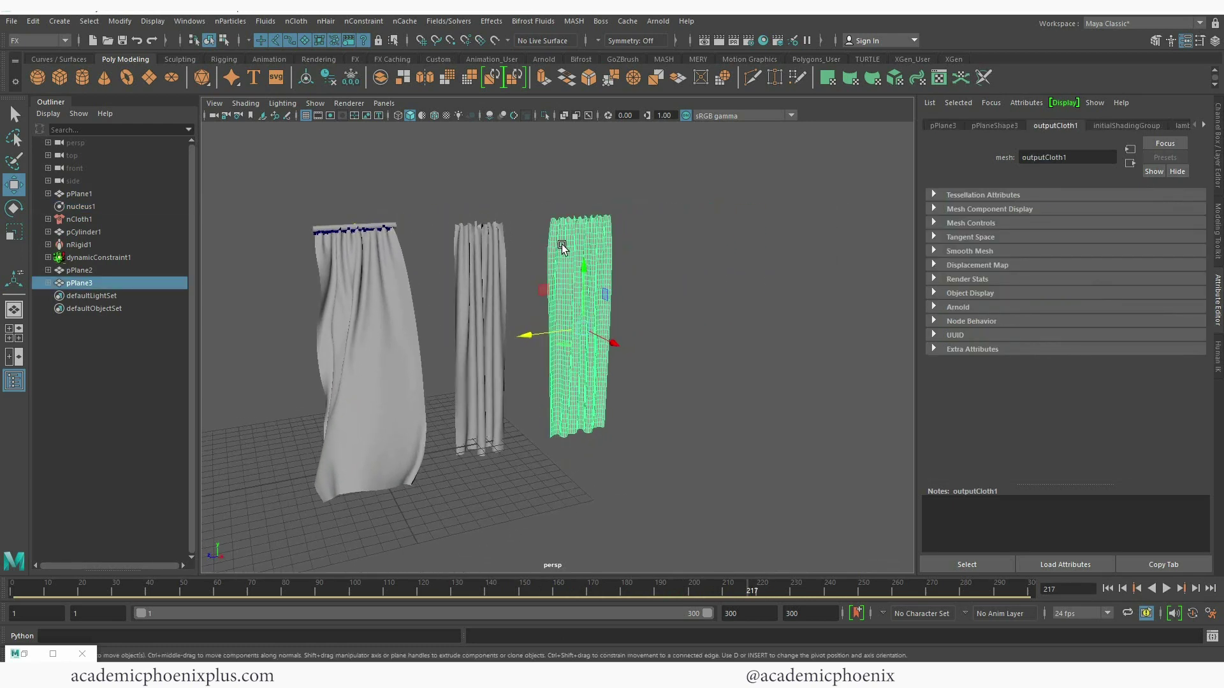
right_click(566, 246)
left_click(563, 571)
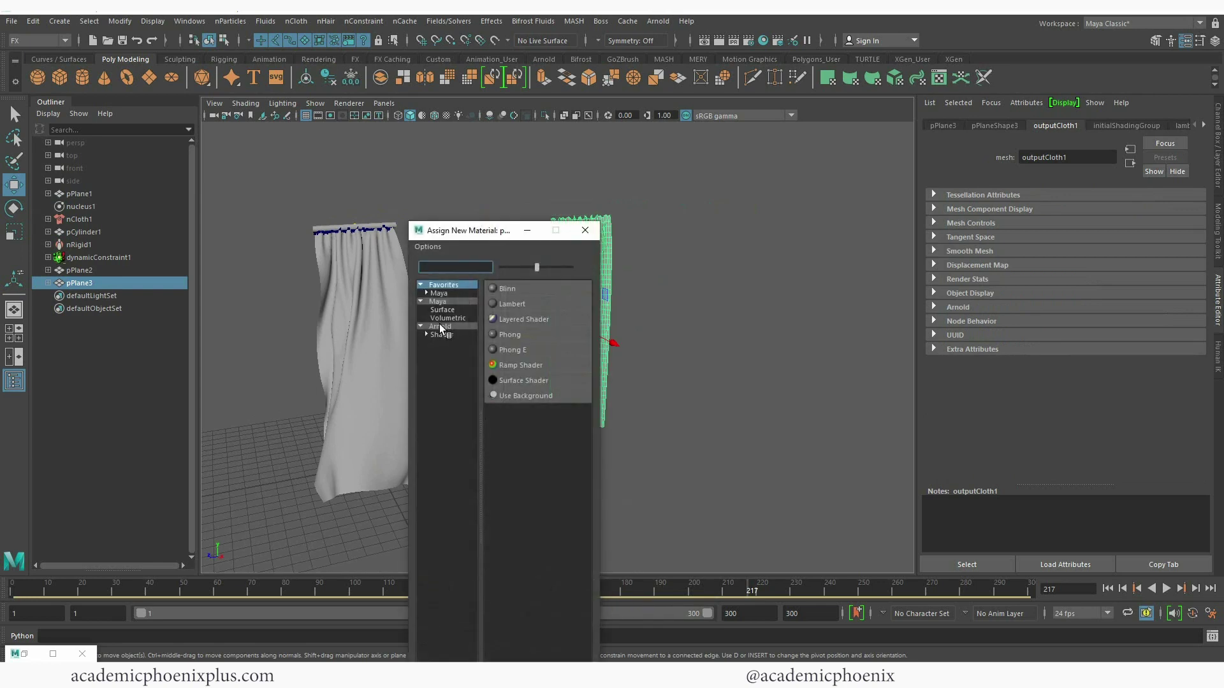
left_click(443, 325)
left_click(529, 488)
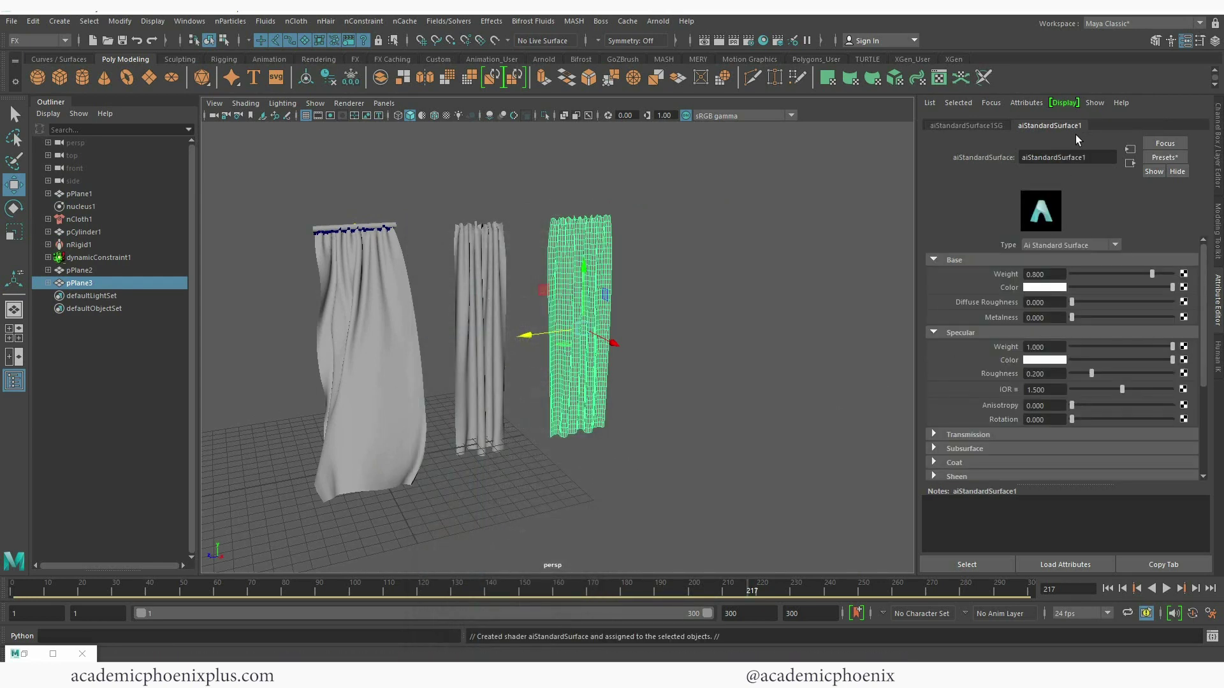
Map a Lace.jpg file texture into the base colour and show textures in the viewport
left_click(1183, 287)
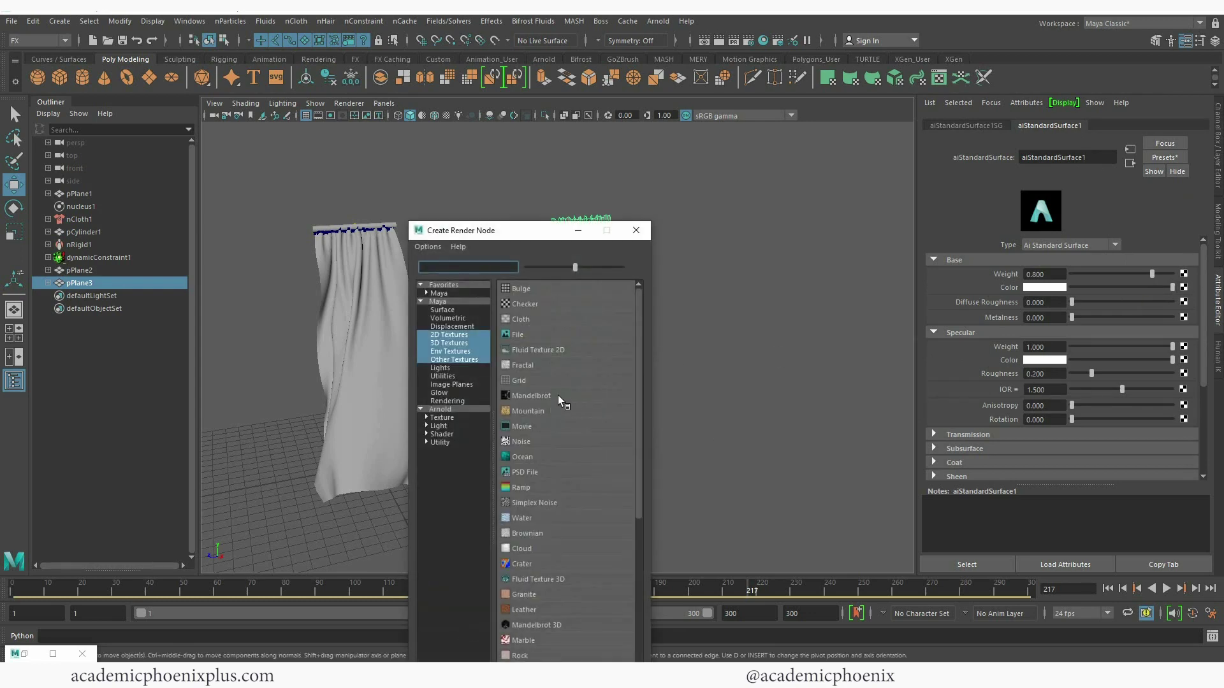
left_click(569, 334)
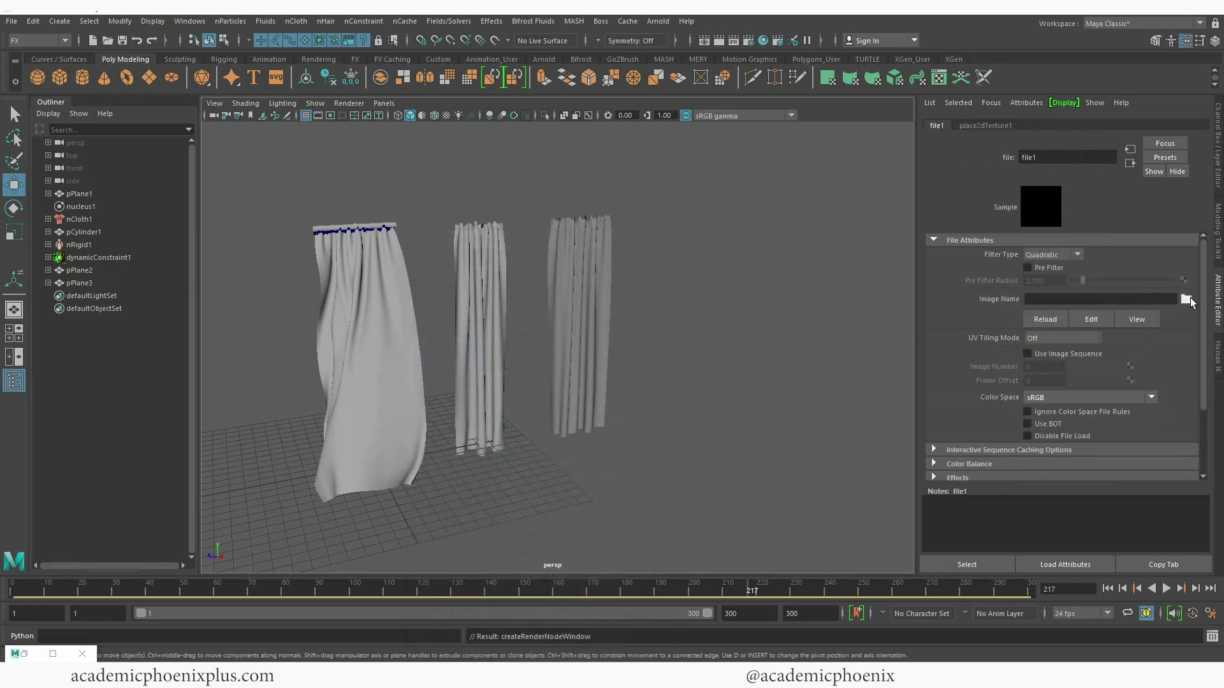
left_click(1186, 299)
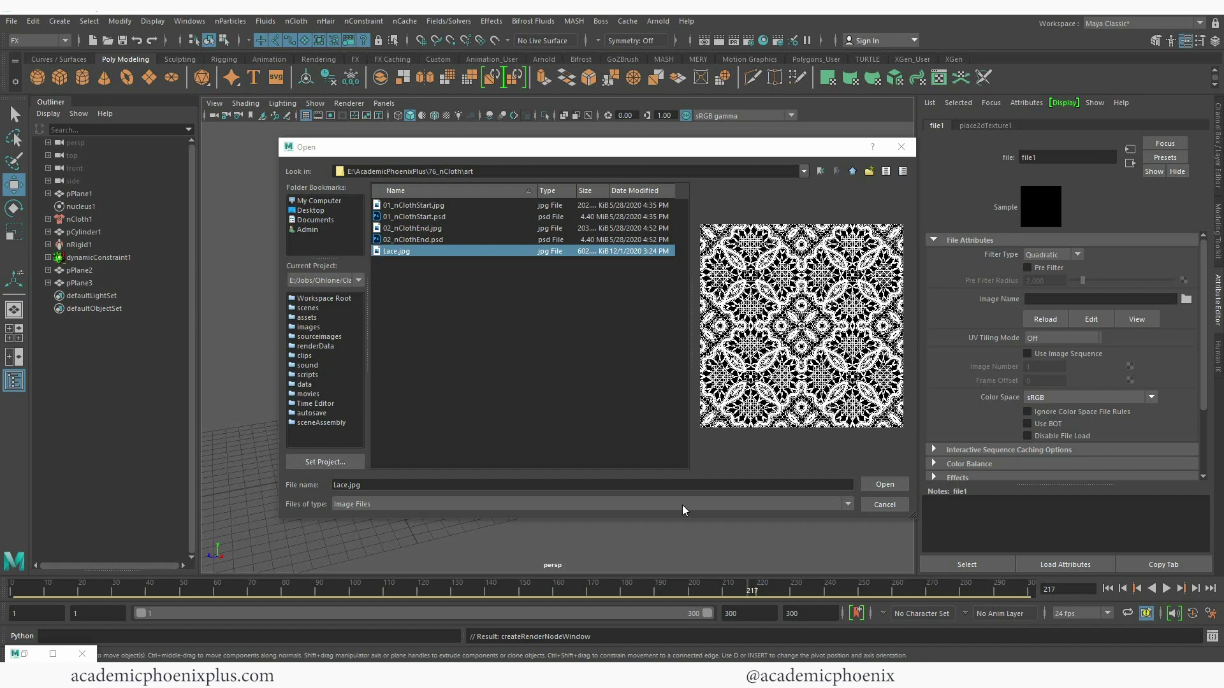
left_click(884, 485)
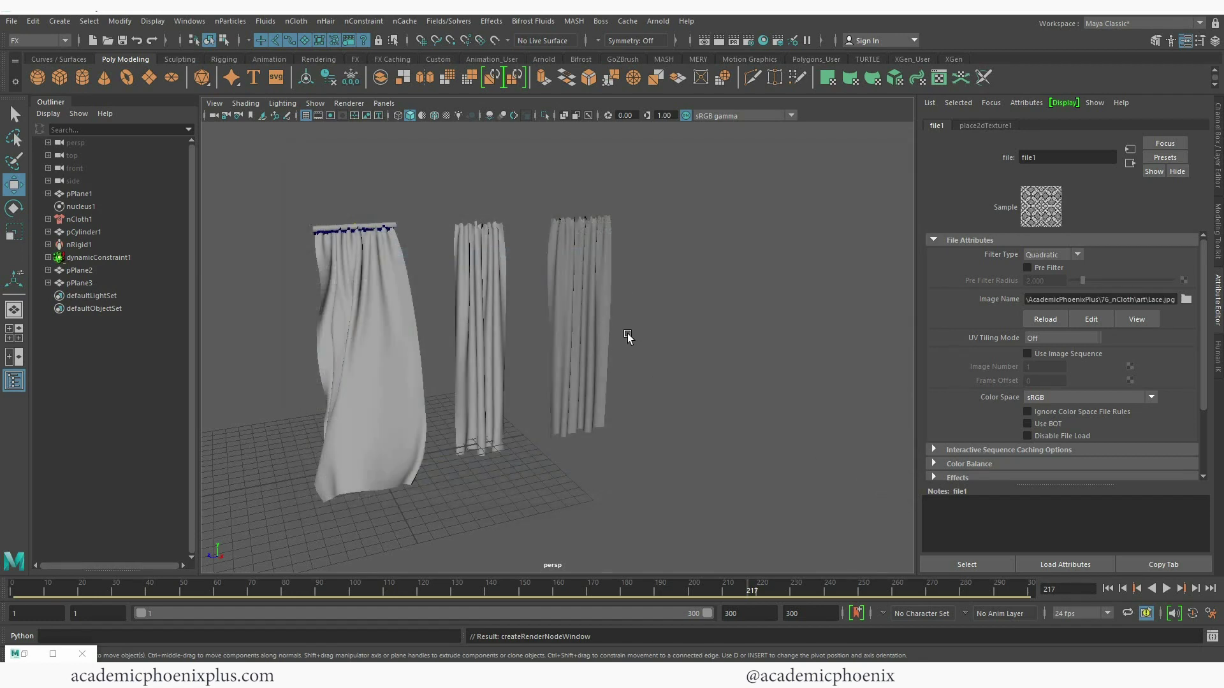
key("6")
left_click_drag(625, 362, 736, 380, "alt")
scroll(701, 346, "up", 5)
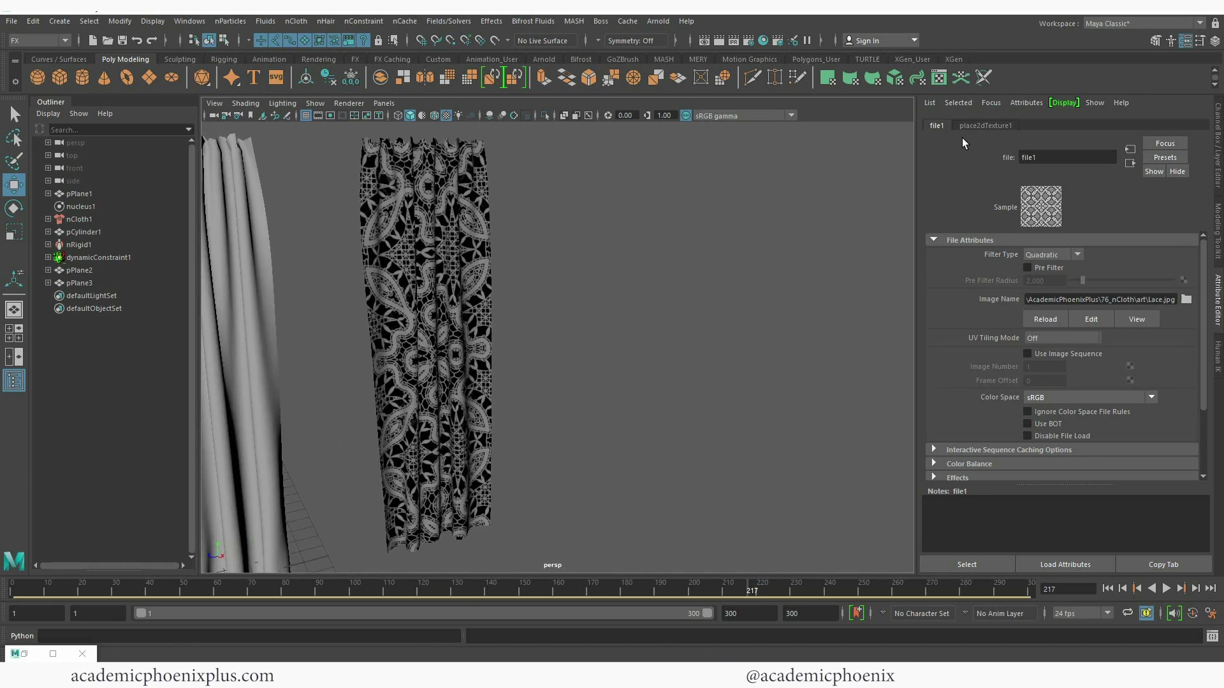
Tile the lace texture with Repeat UV set to 6 by 6
left_click(988, 126)
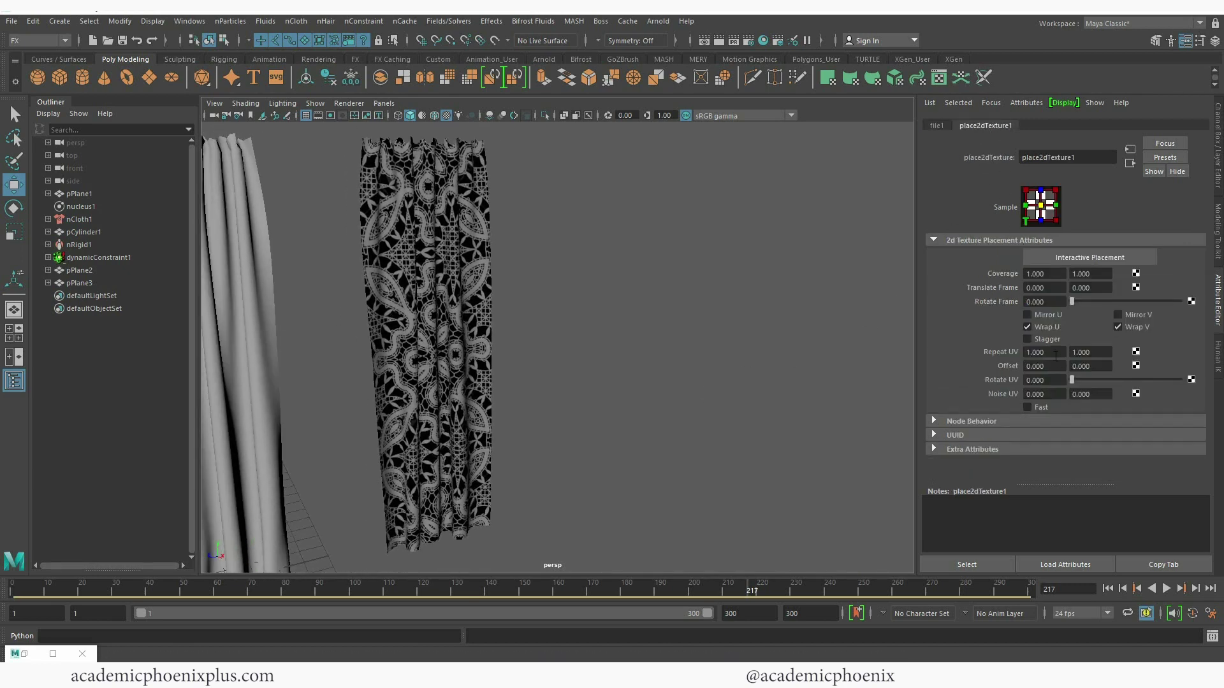
type("5")
key("Tab")
type("5")
key("Tab")
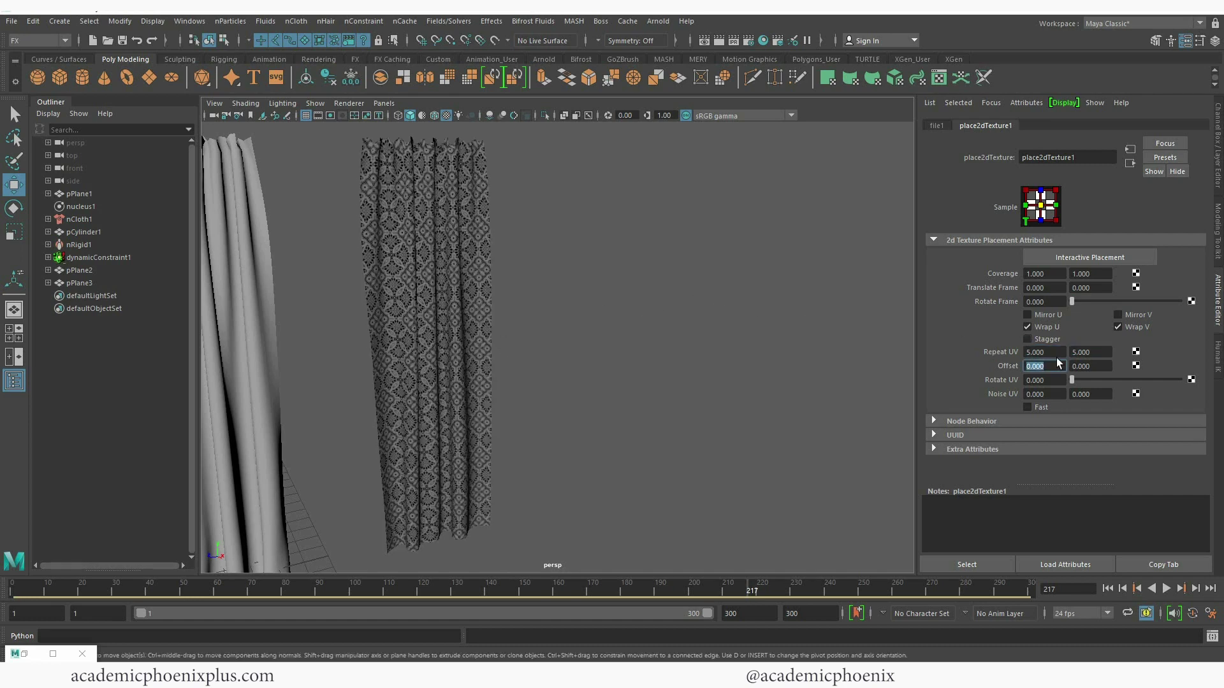
type("6")
key("Tab")
type("6")
key("Tab")
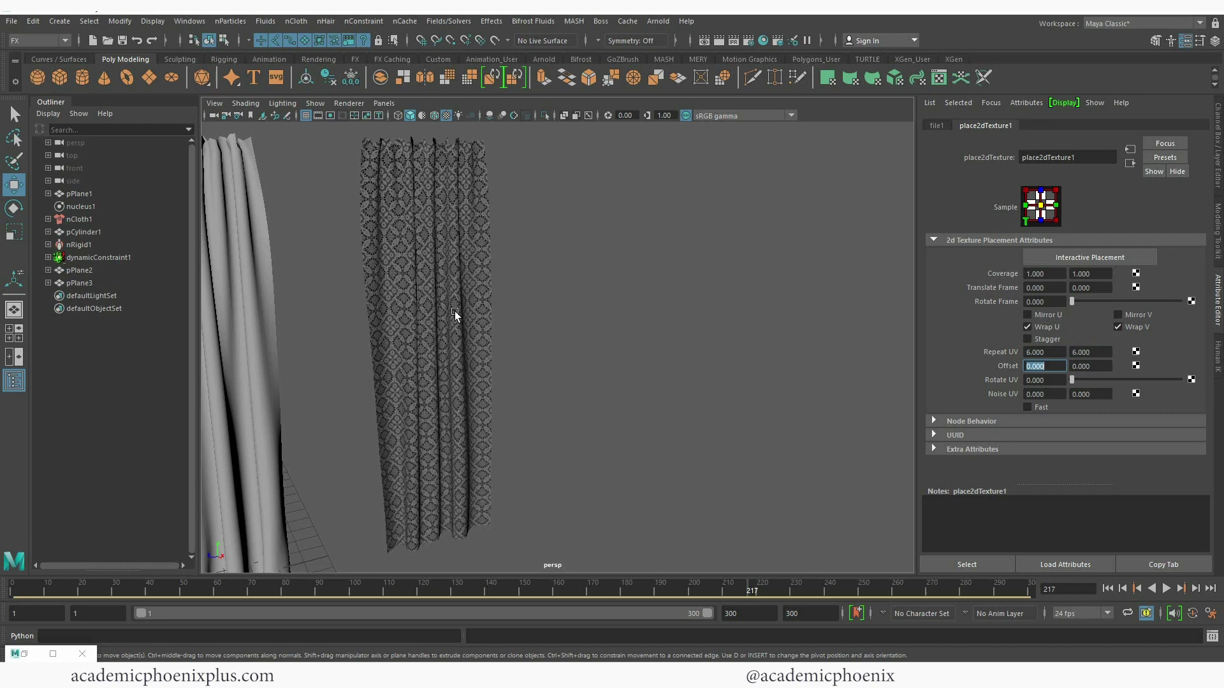
Clear the selection and orbit so both the plain and lace curtains are in view
left_click(650, 290)
mouse_move(673, 311)
left_mouse_down("alt")
mouse_move(603, 308)
mouse_move(696, 311)
left_mouse_up("alt")
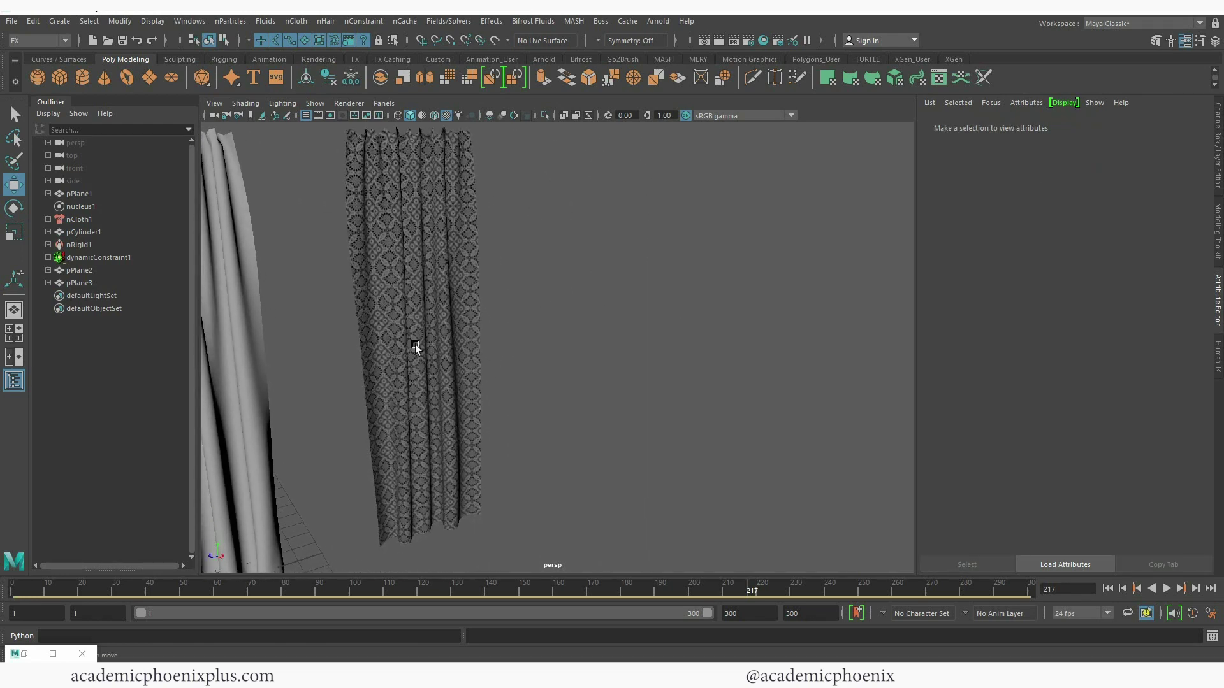
left_click_drag(537, 330, 648, 325, "alt")
middle_click_drag(648, 324, 613, 326, "alt")
Add an Arnold Physical Sky light, aiSkyDomeLight1, to the scene
left_click(659, 23)
mouse_move(714, 86)
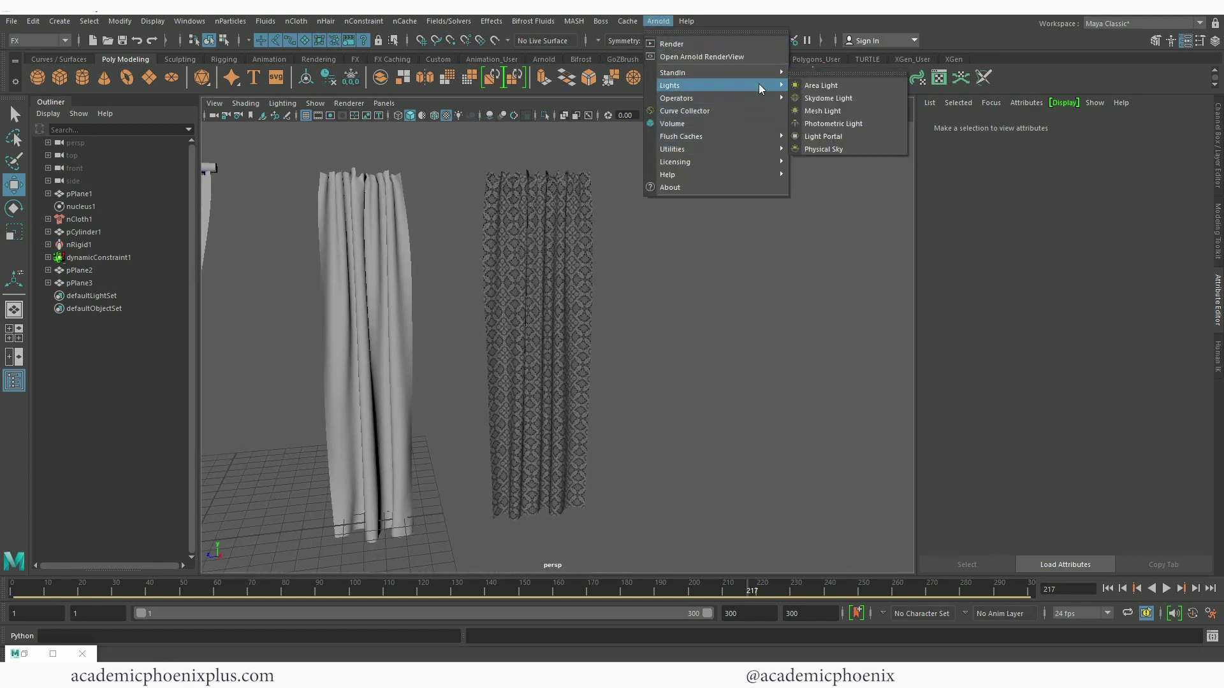
left_click(813, 148)
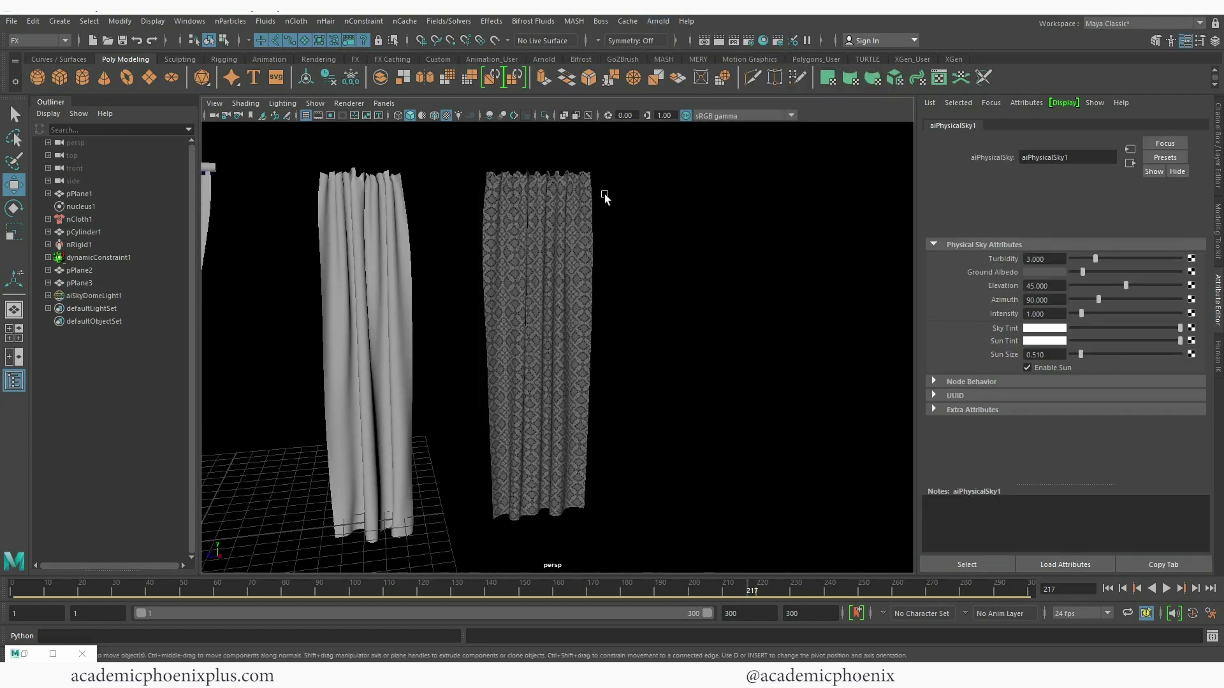
Render a test preview of the curtains in Arnold, then minimize the RenderView
left_click(660, 23)
left_click(670, 43)
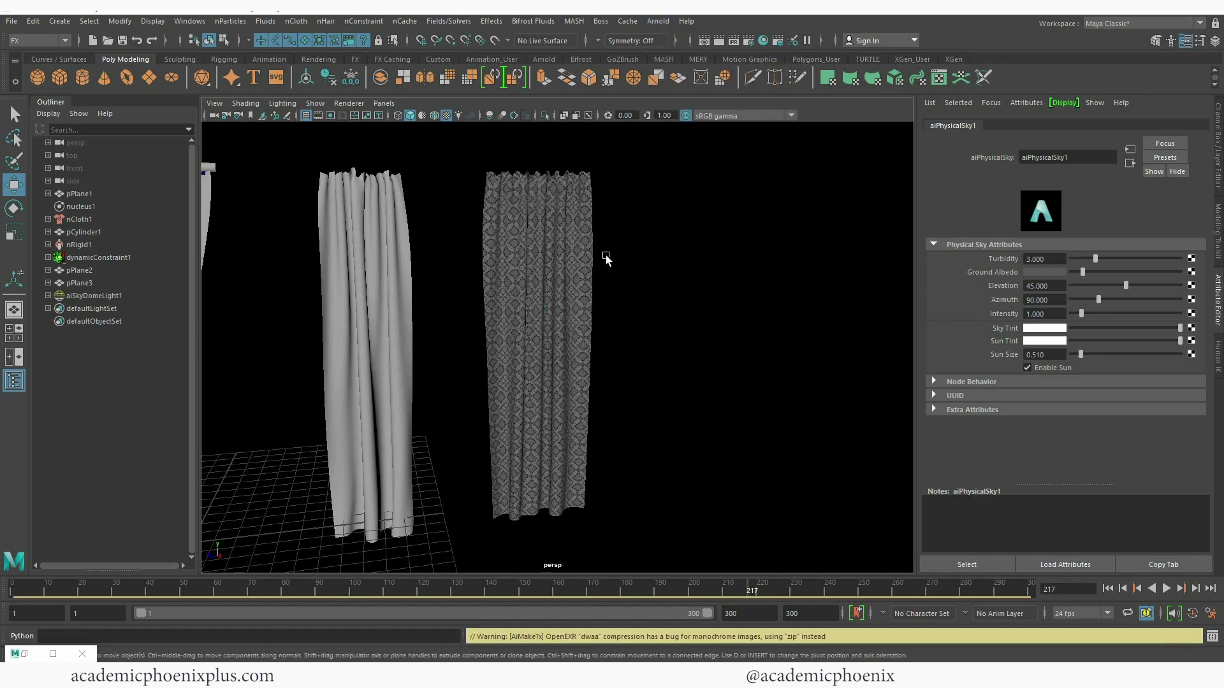
left_click(30, 659)
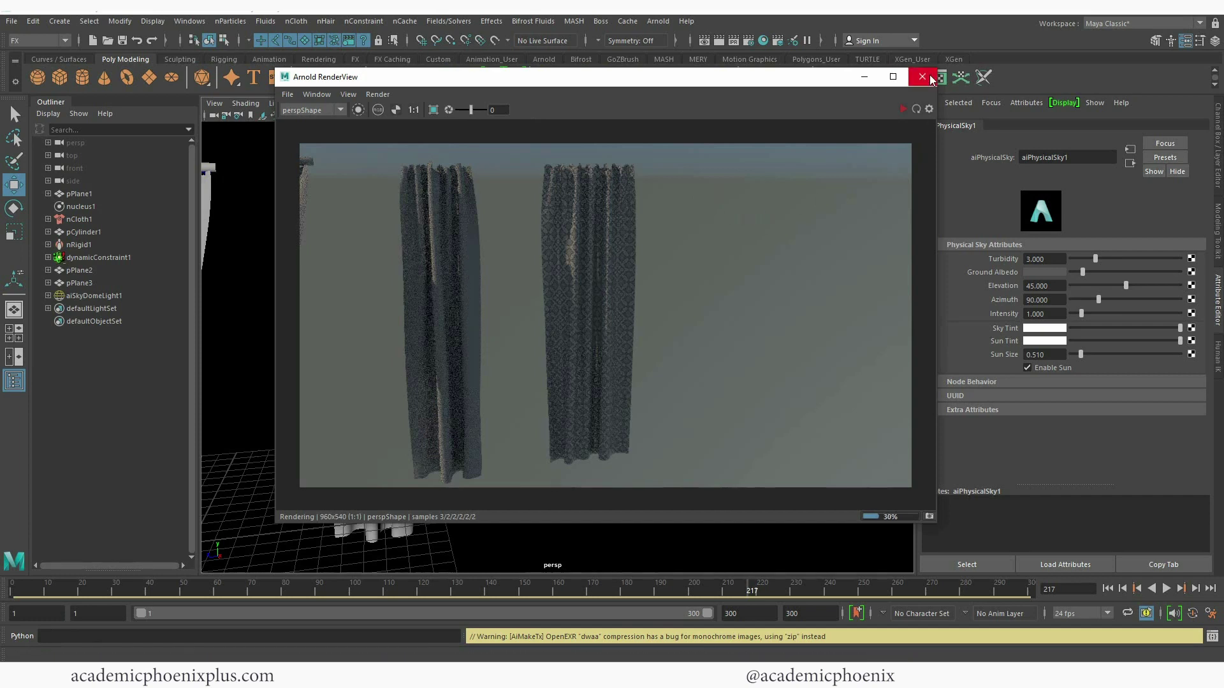
left_click(864, 77)
Connect a new file texture to aiStandardSurface1's Geometry Opacity on pPlane3
left_click(553, 238)
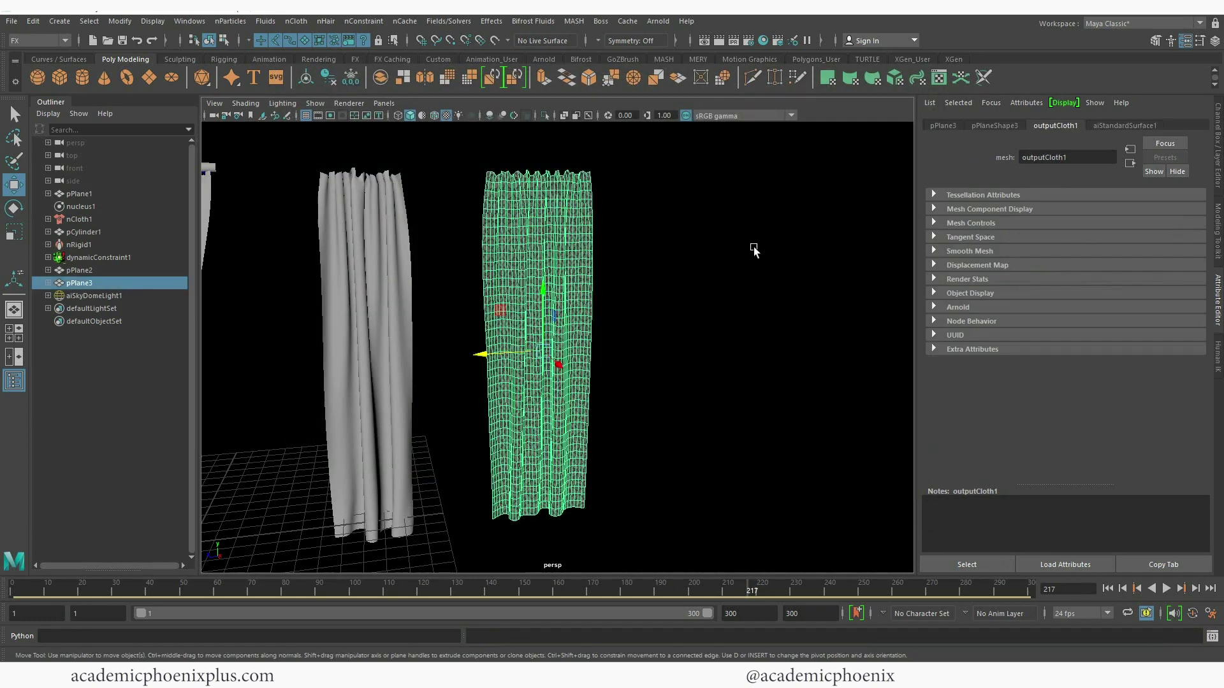
left_click(1143, 127)
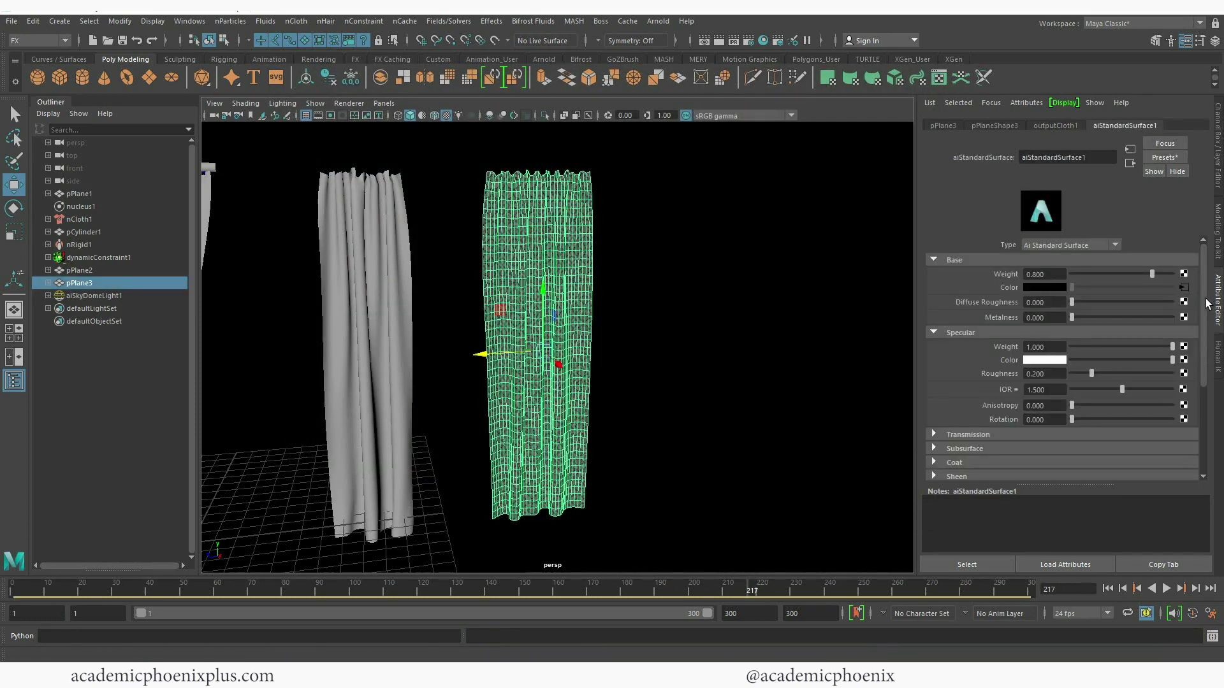
left_click_drag(1209, 304, 1203, 362)
scroll(1049, 446, "down", 2)
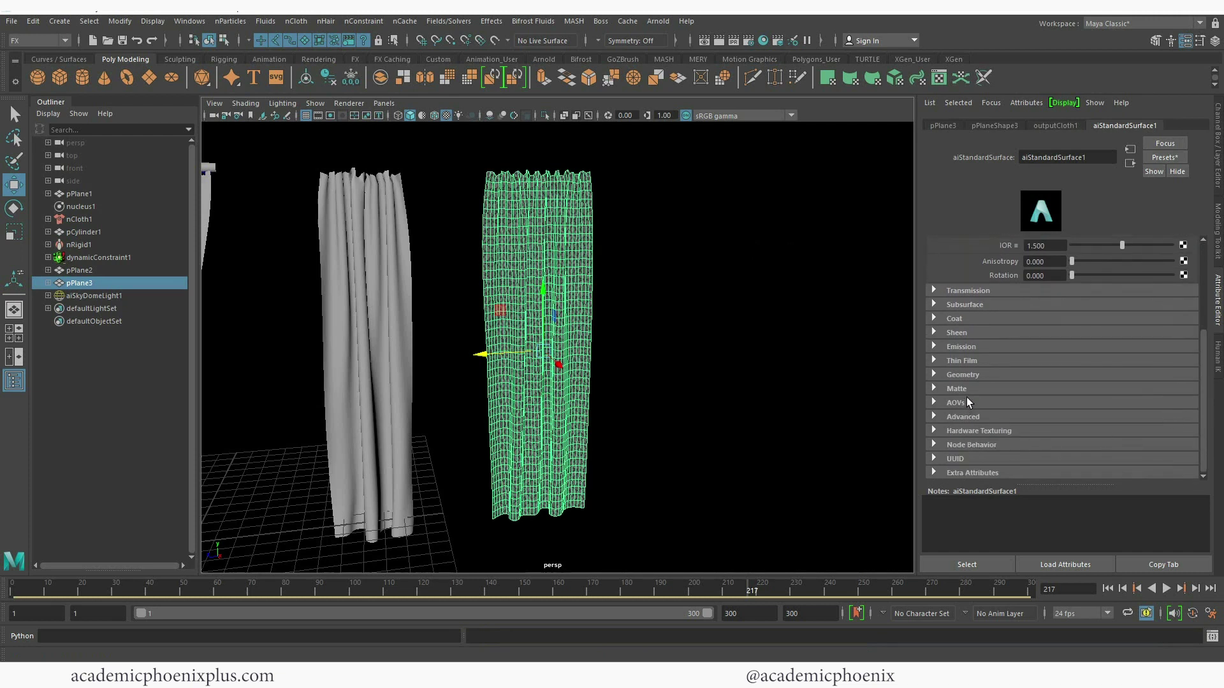
left_click(964, 375)
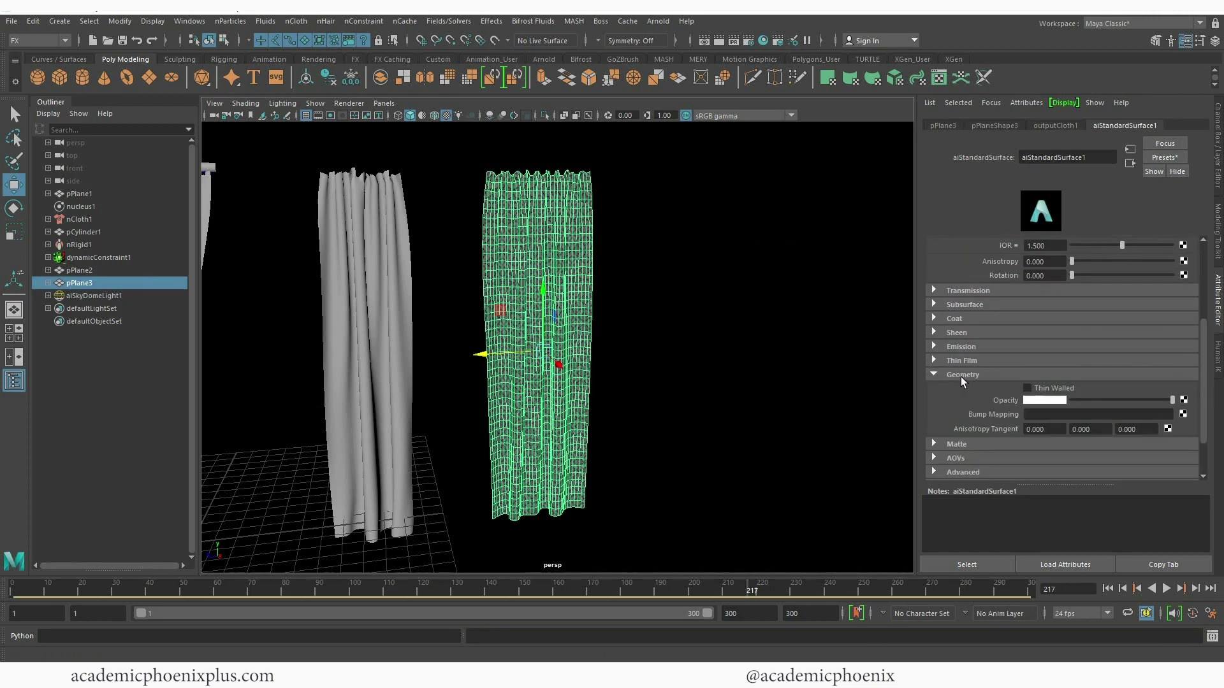
left_click(1183, 399)
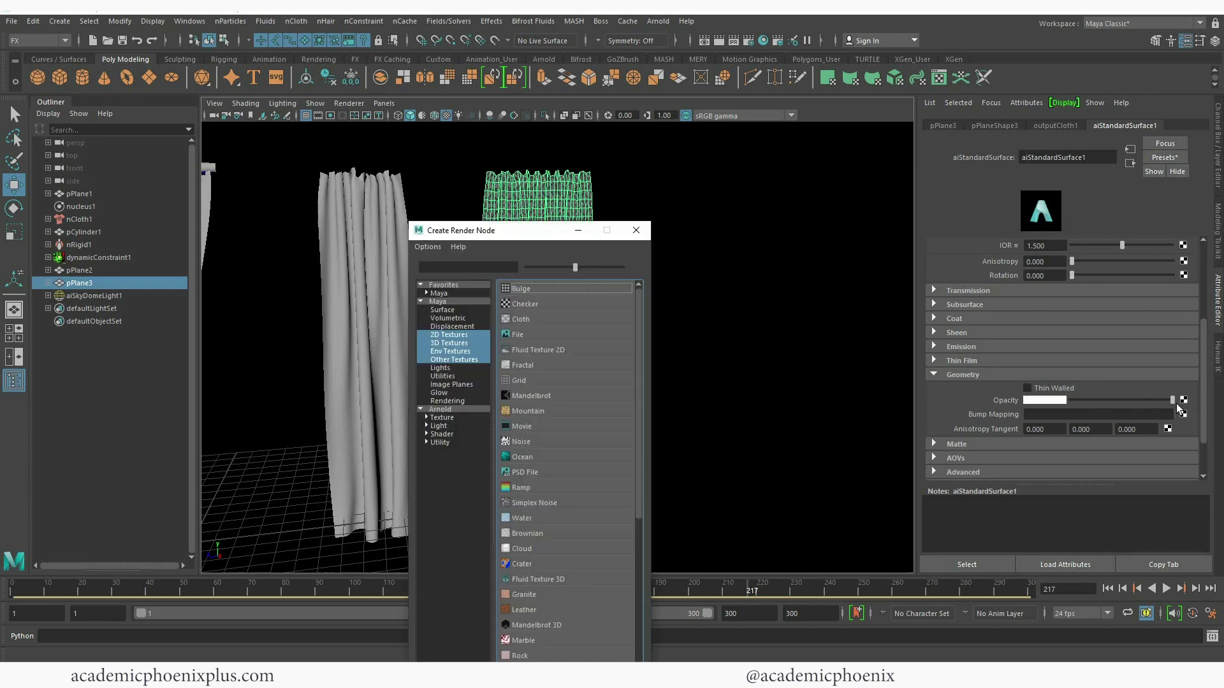
left_click(555, 350)
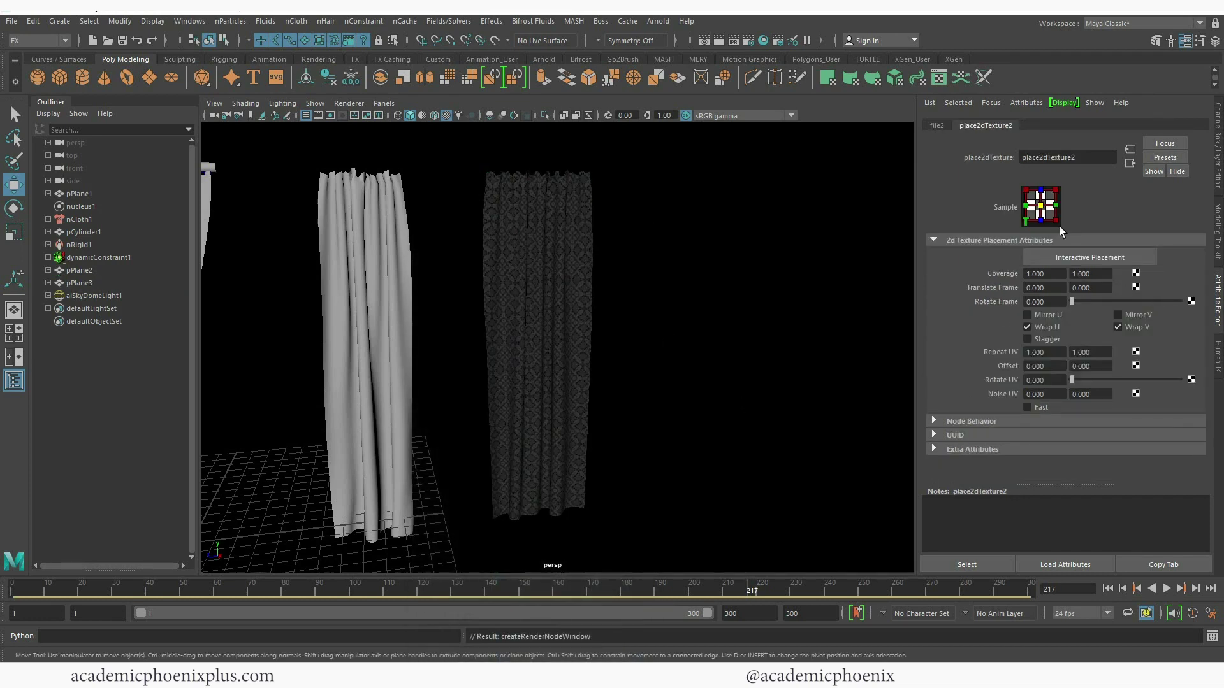
Load Lace.jpg into the opacity file texture and set its Color Space to Raw
left_click(935, 125)
left_click(1185, 299)
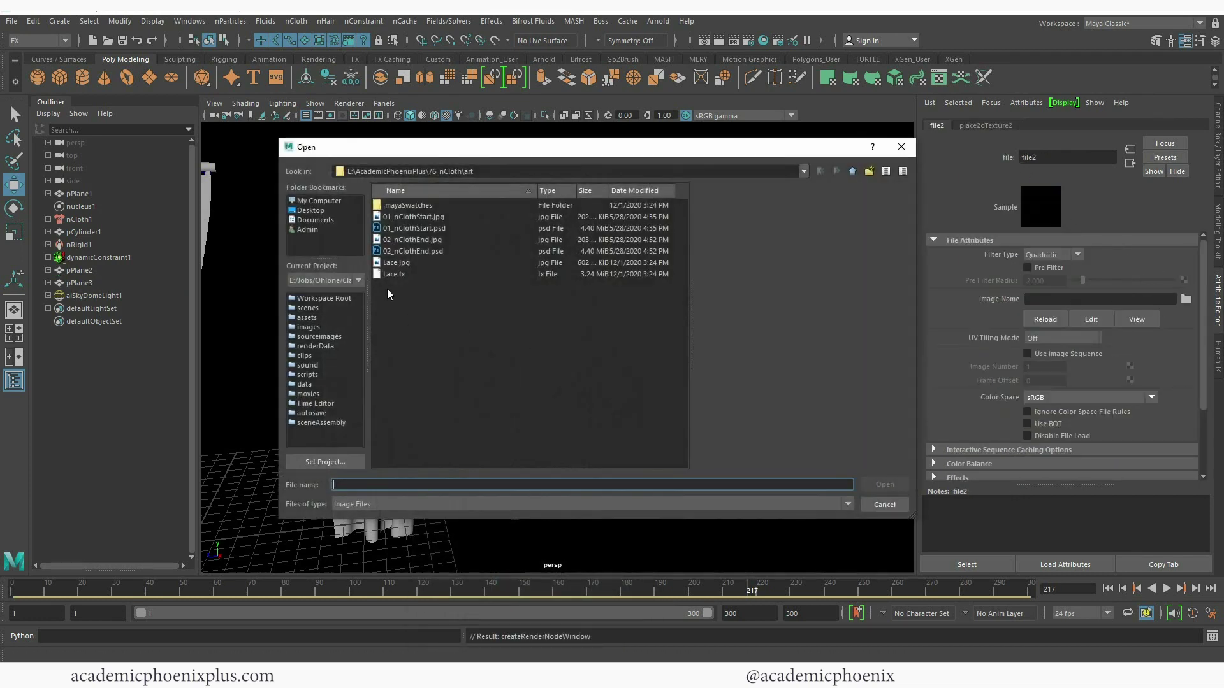
double_click(502, 264)
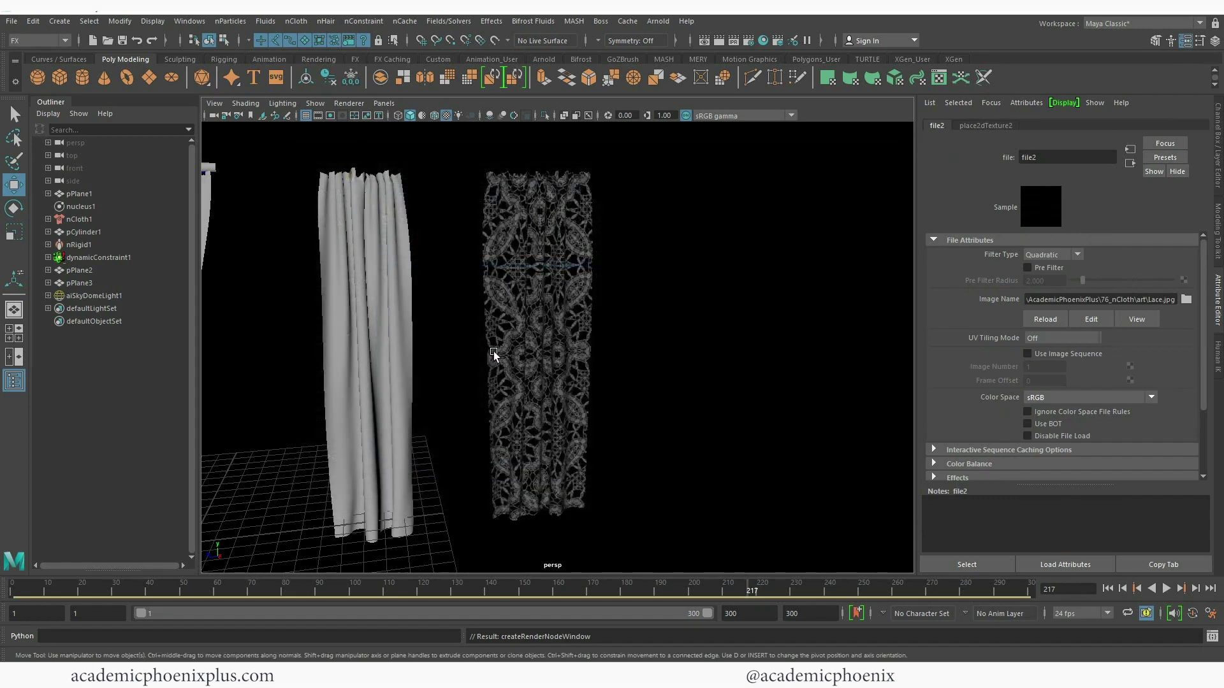
left_click(1066, 400)
left_click(1052, 409)
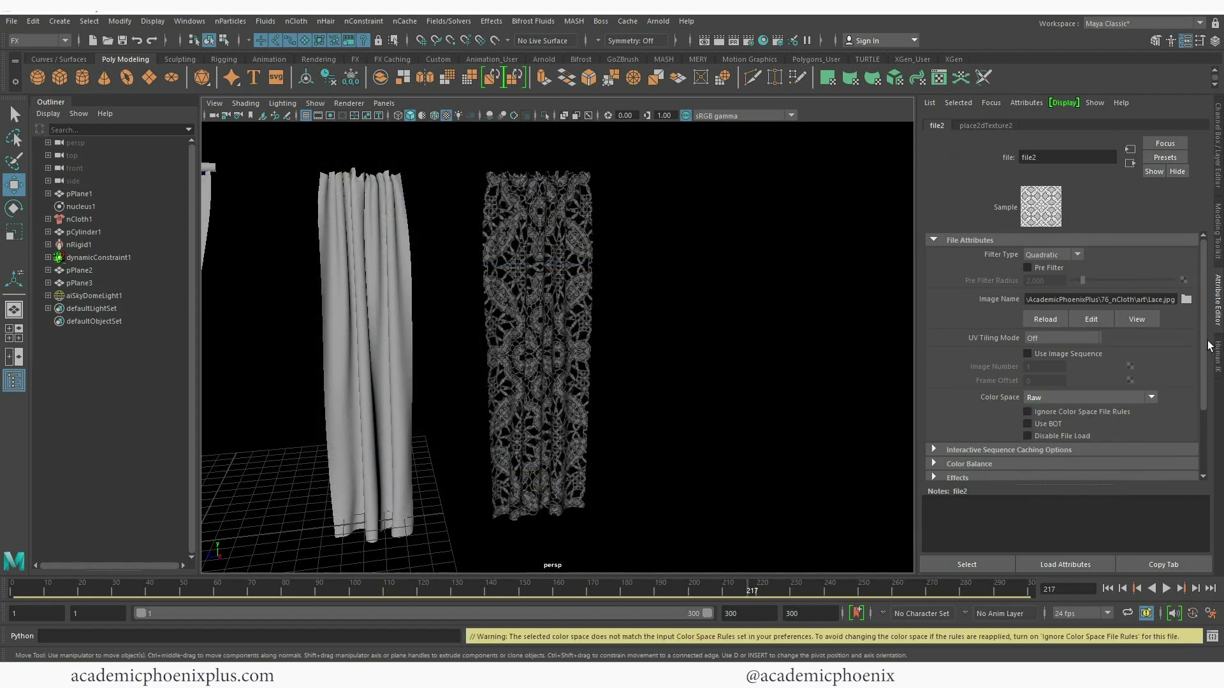
Render the lace-opacity curtain in Arnold
scroll(1084, 382, "down", 3)
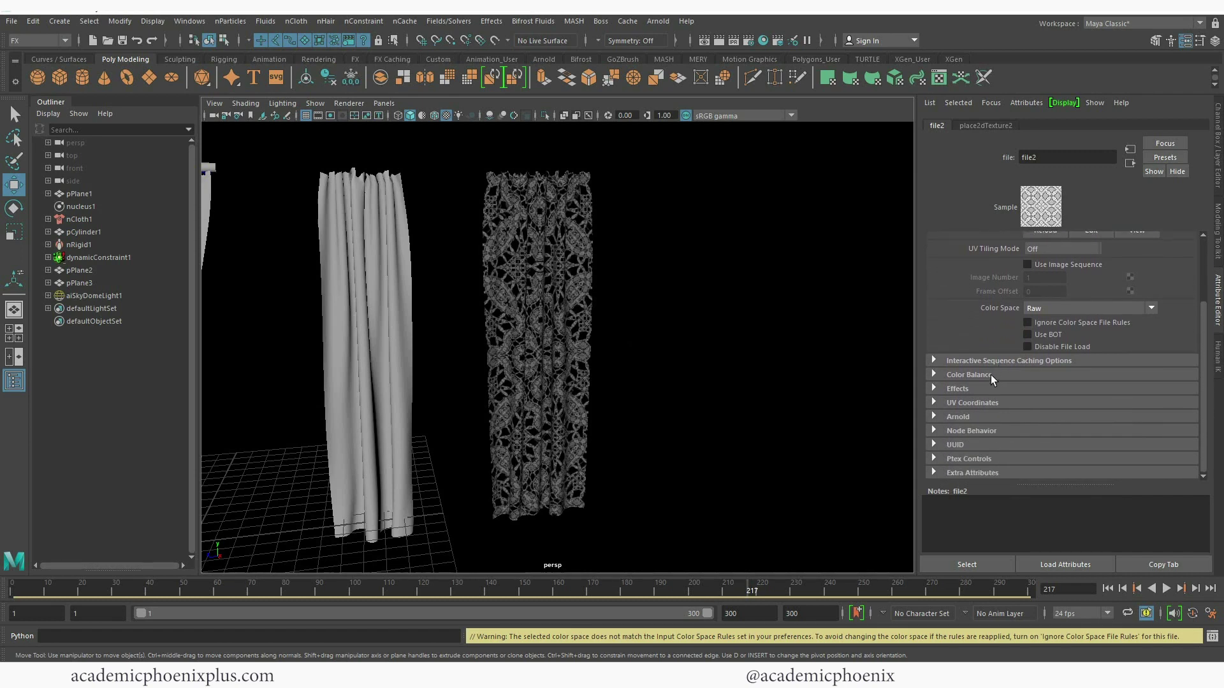
left_click(991, 376)
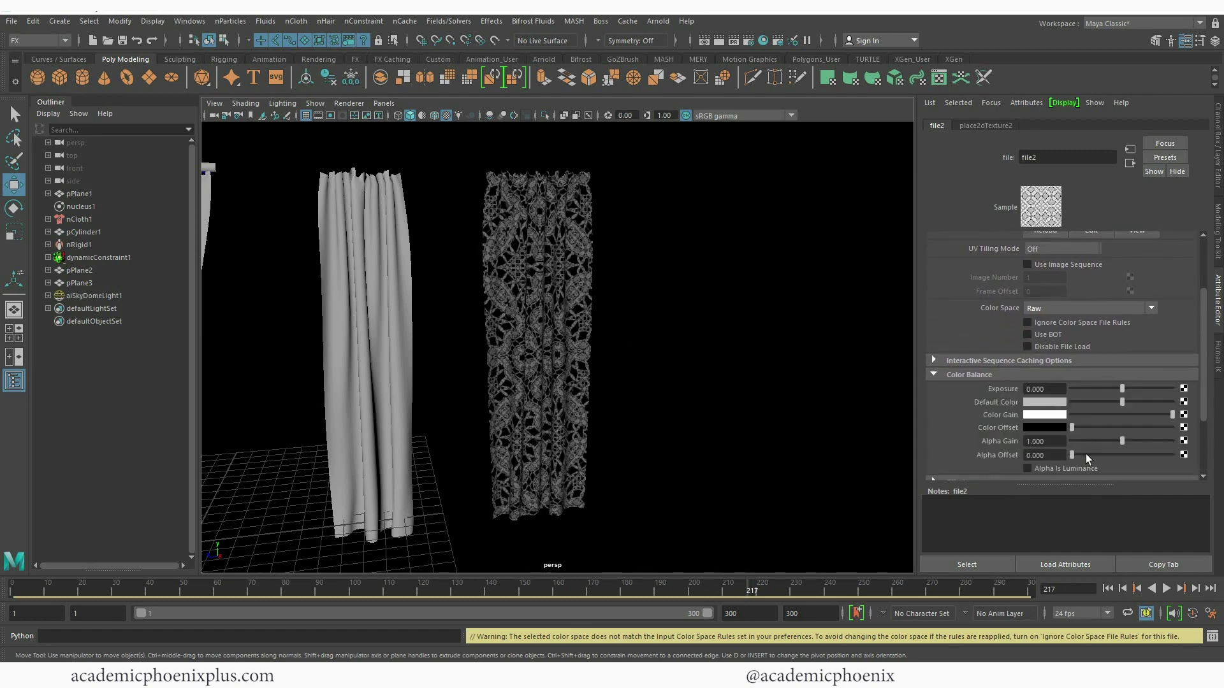
left_click(658, 22)
left_click(685, 37)
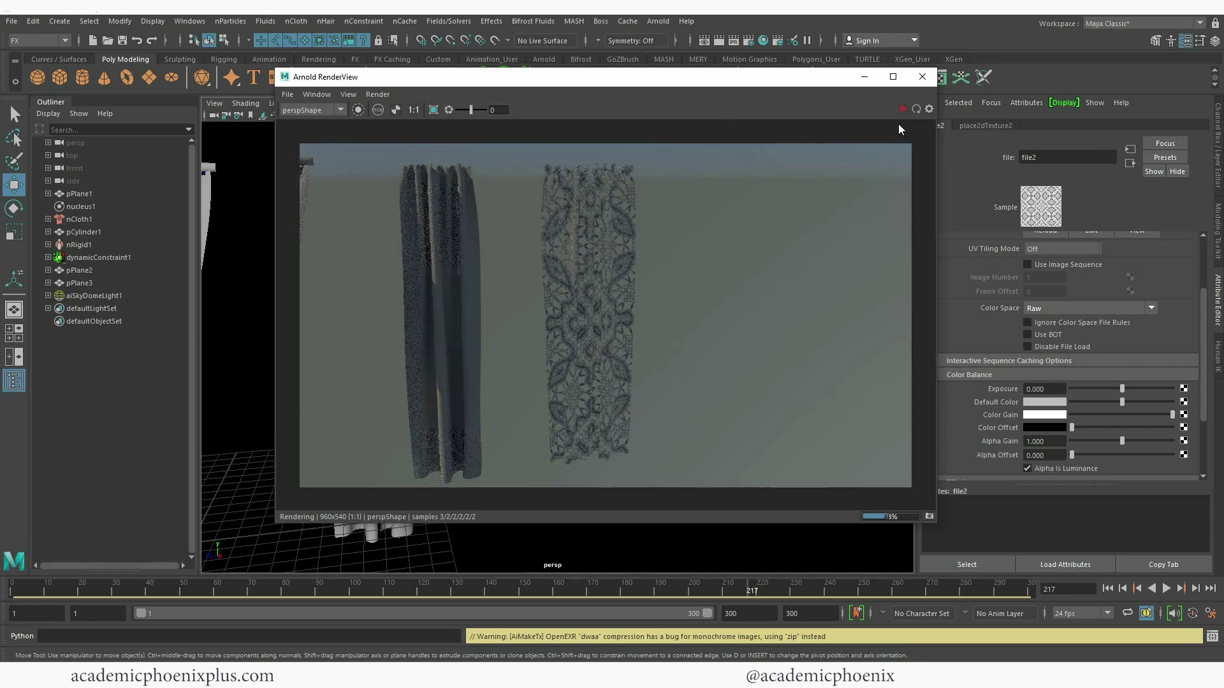
Check the colour texture's place2dTexture1 Repeat UV on pPlane3's material
left_click(864, 77)
left_click(542, 255)
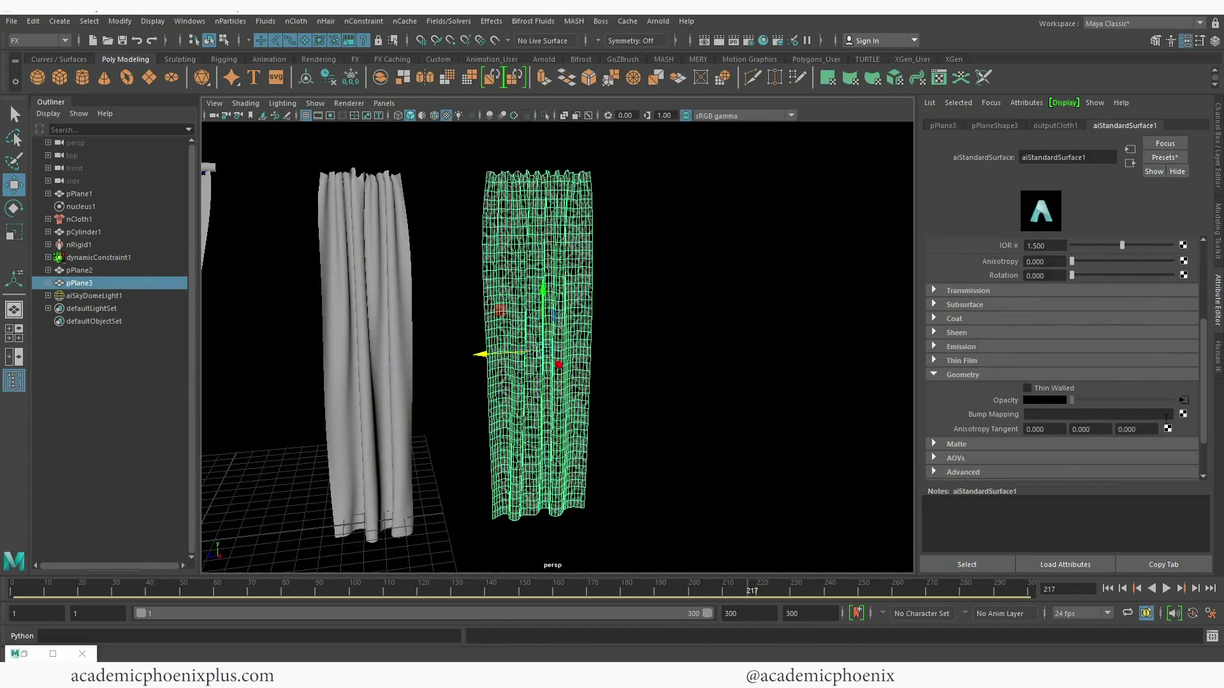
left_click_drag(1204, 396, 1200, 281)
left_click(1183, 287)
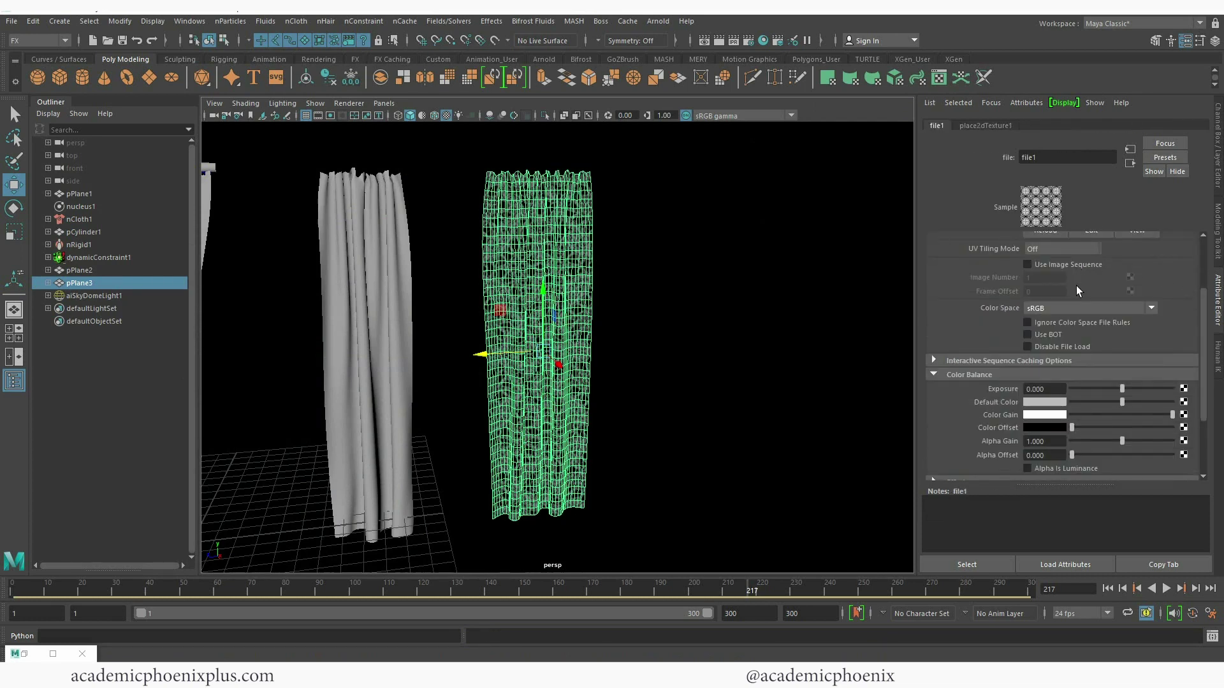
left_click(985, 125)
left_click(1035, 351)
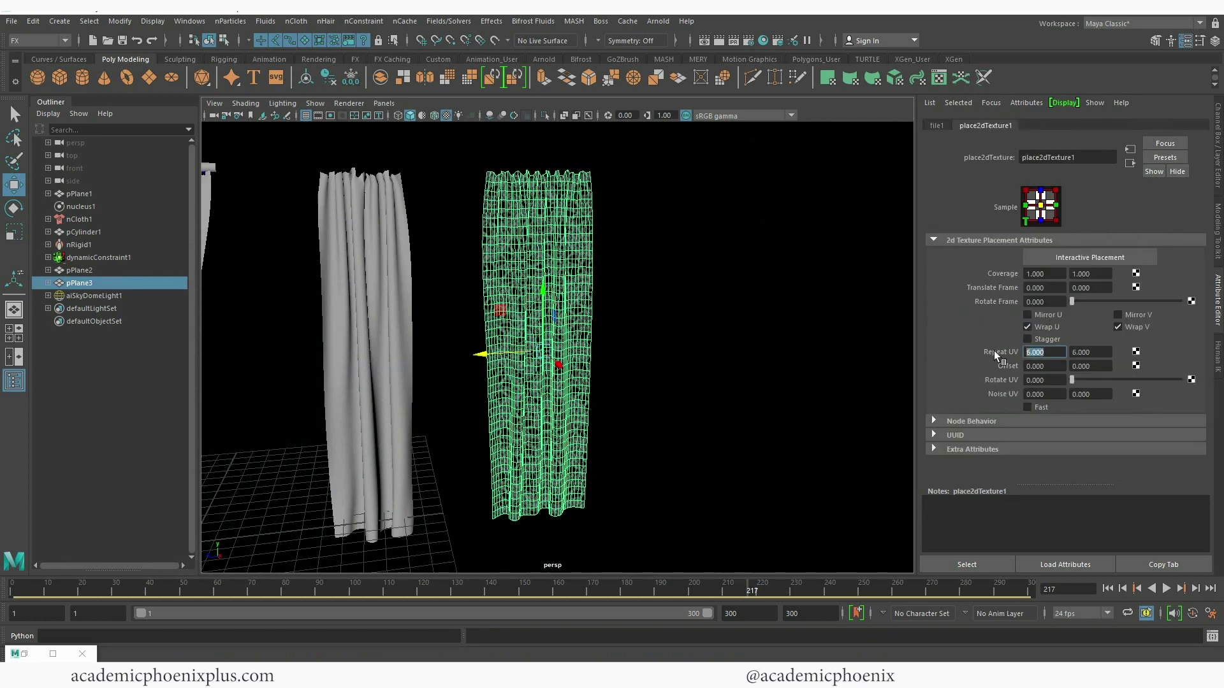
left_click(1130, 163)
Set place2dTexture2 Repeat UV to 6 and 6, then re-render in Arnold RenderView
scroll(1209, 375, "down", 4)
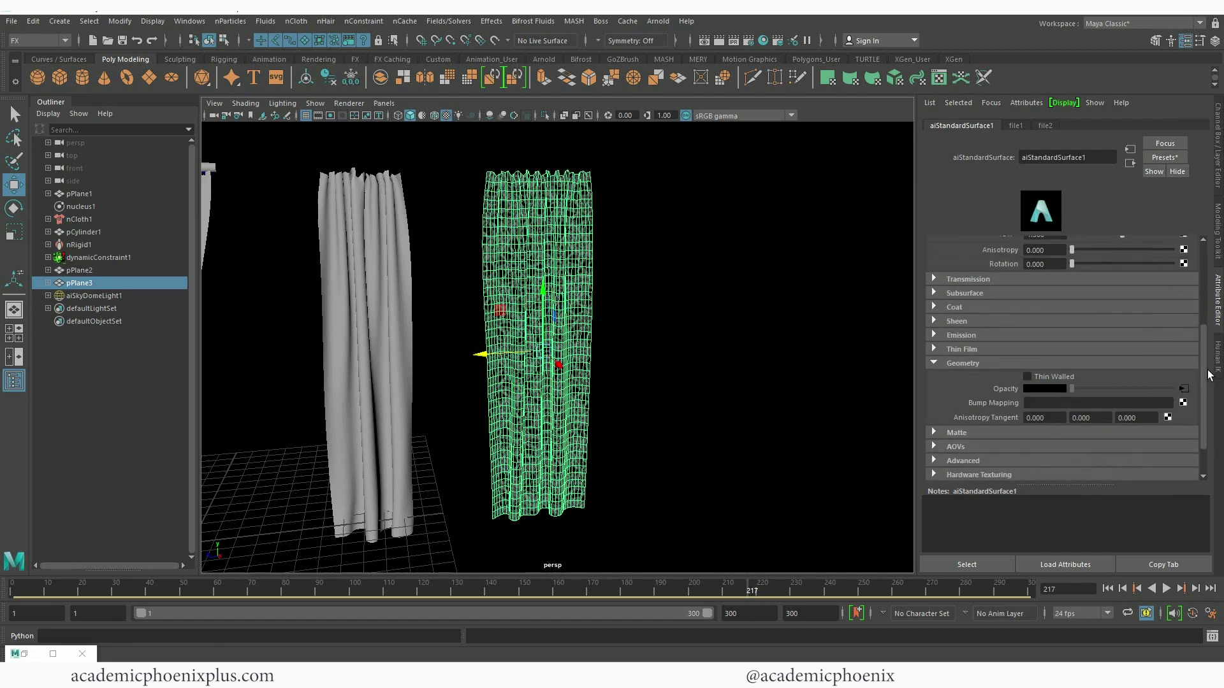
left_click(1045, 125)
left_click(985, 125)
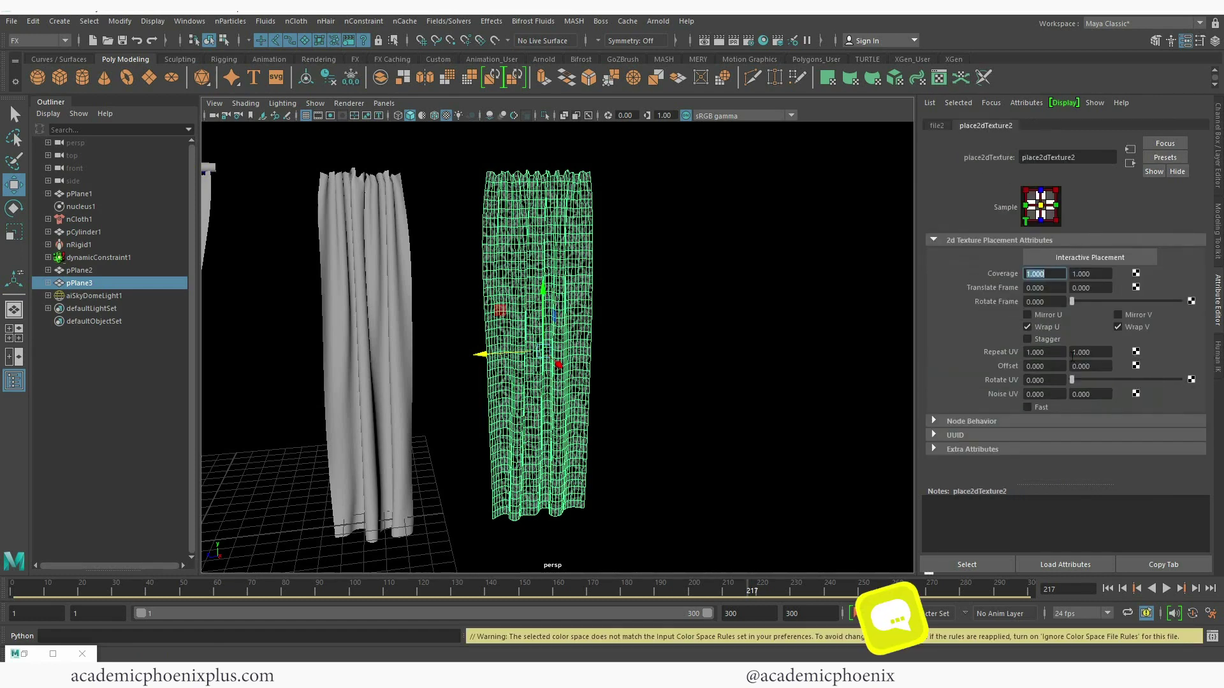
left_click_drag(1050, 354, 970, 355)
type("6")
key("Tab")
type("6")
key("Tab")
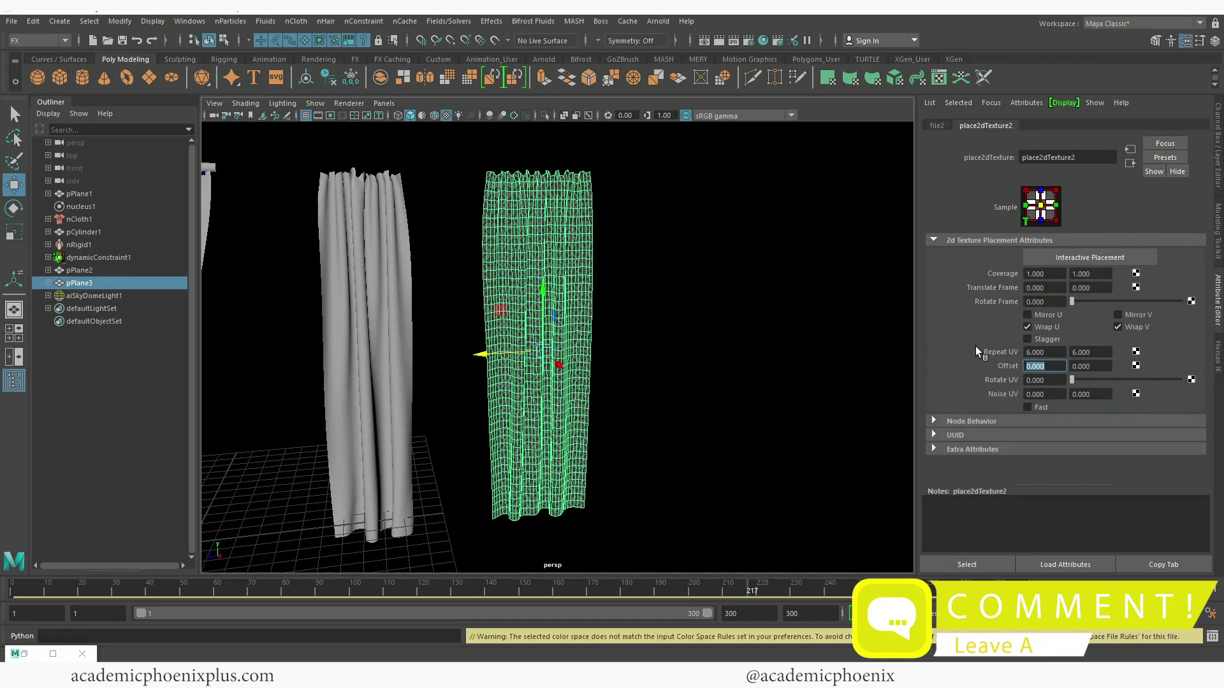
left_click(24, 654)
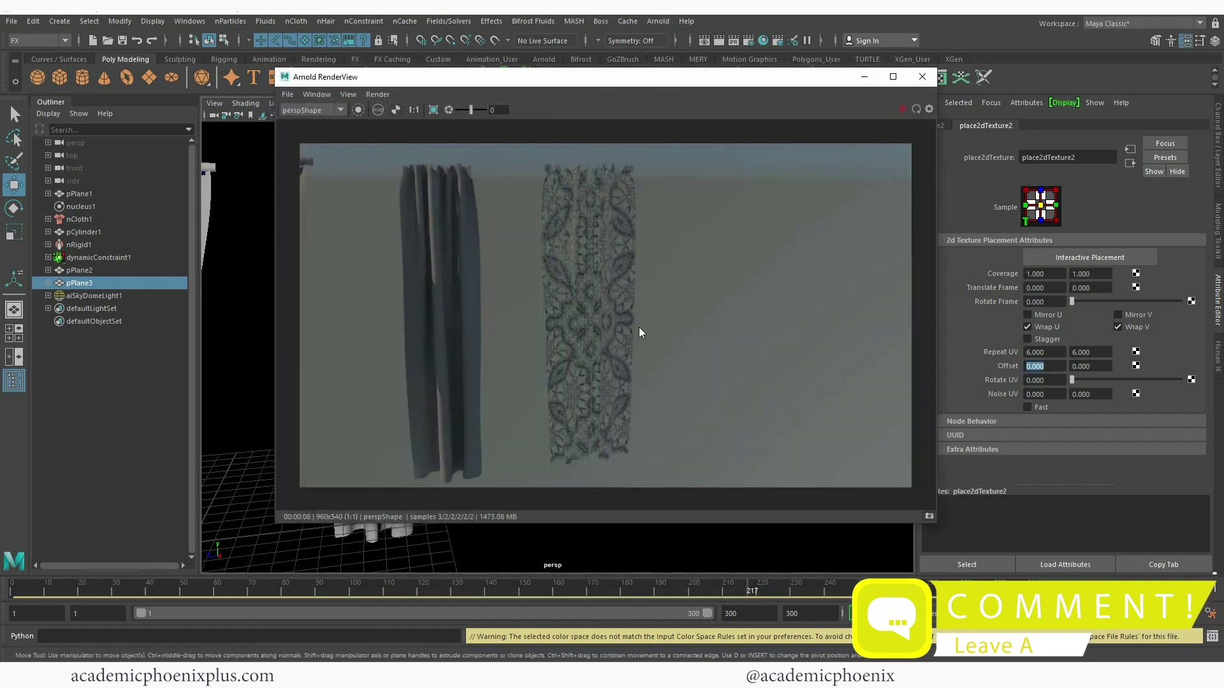
left_click(905, 110)
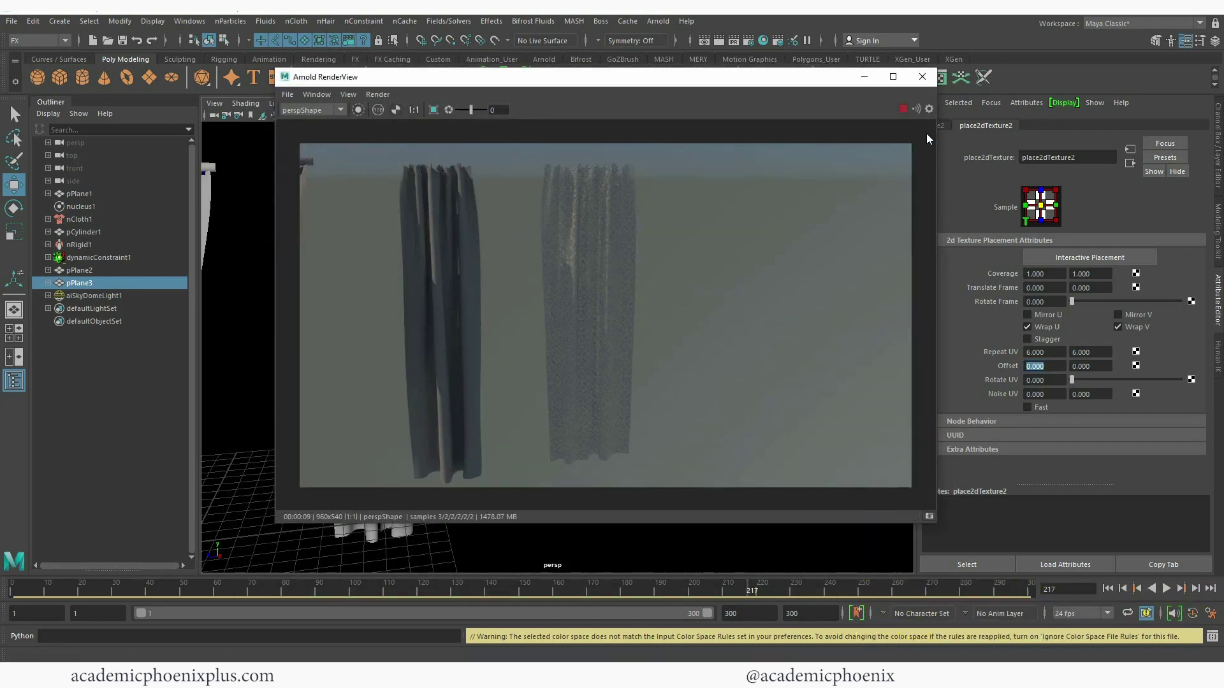
Change the open texture placement's Repeat UV to 3 by 3
left_click(864, 76)
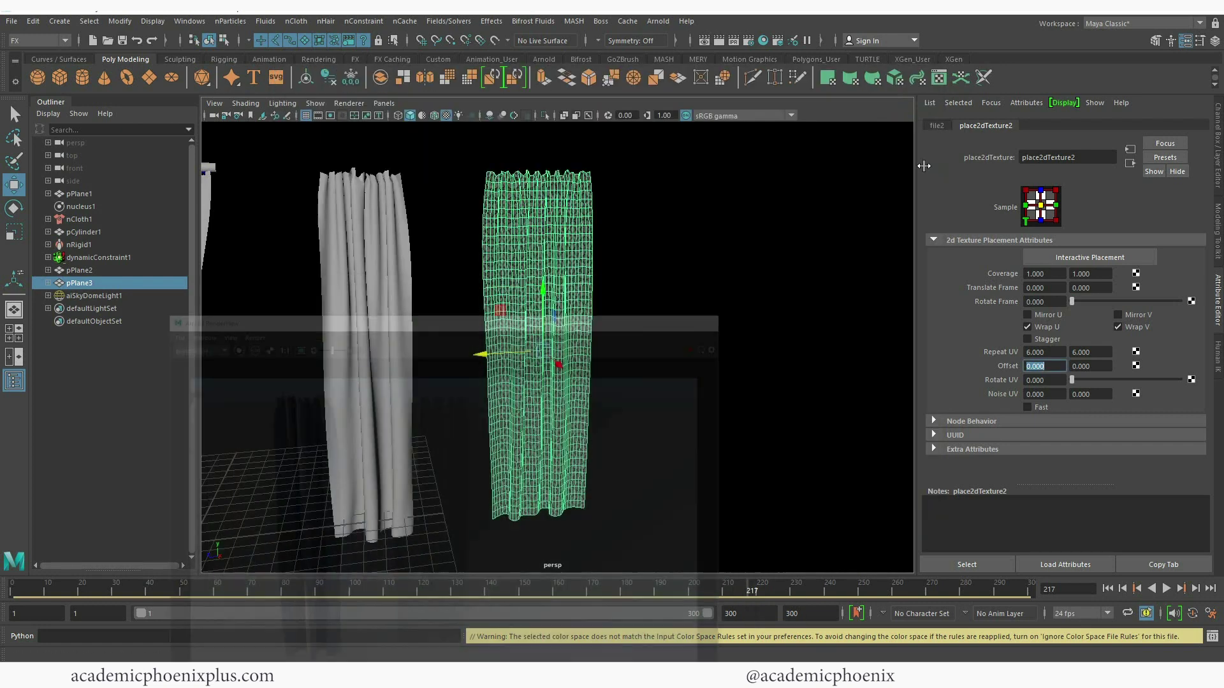
left_click(1035, 352)
type("3")
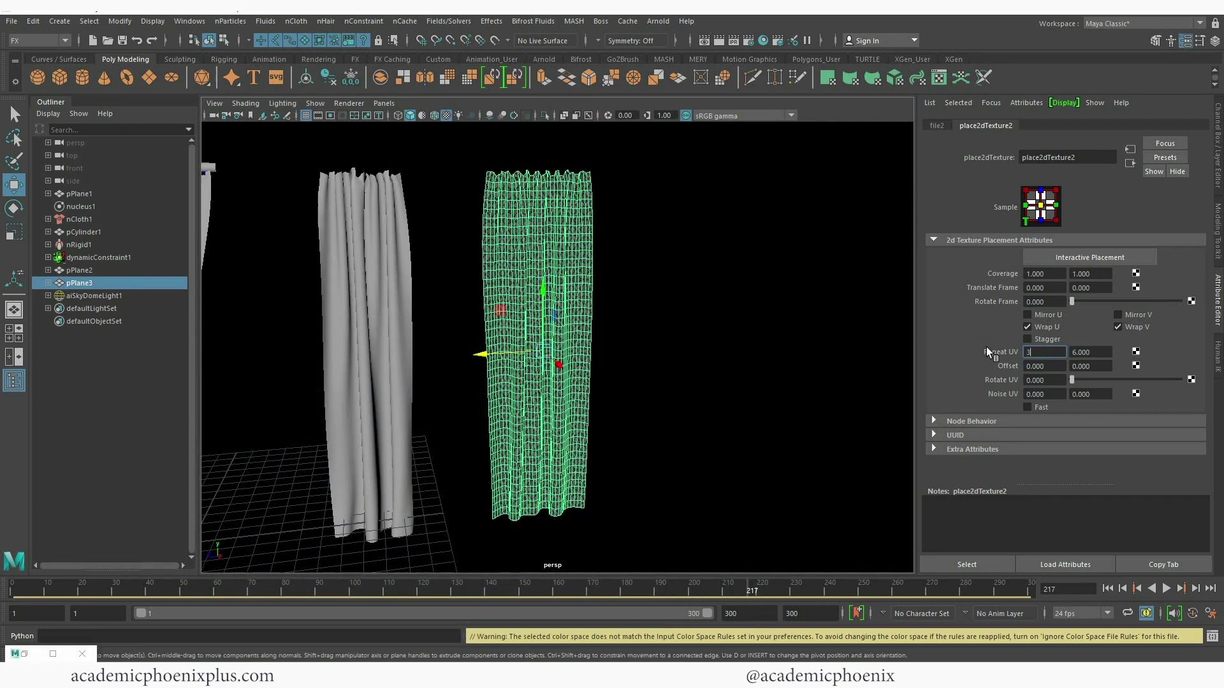
key("Tab")
type("3")
key("Tab")
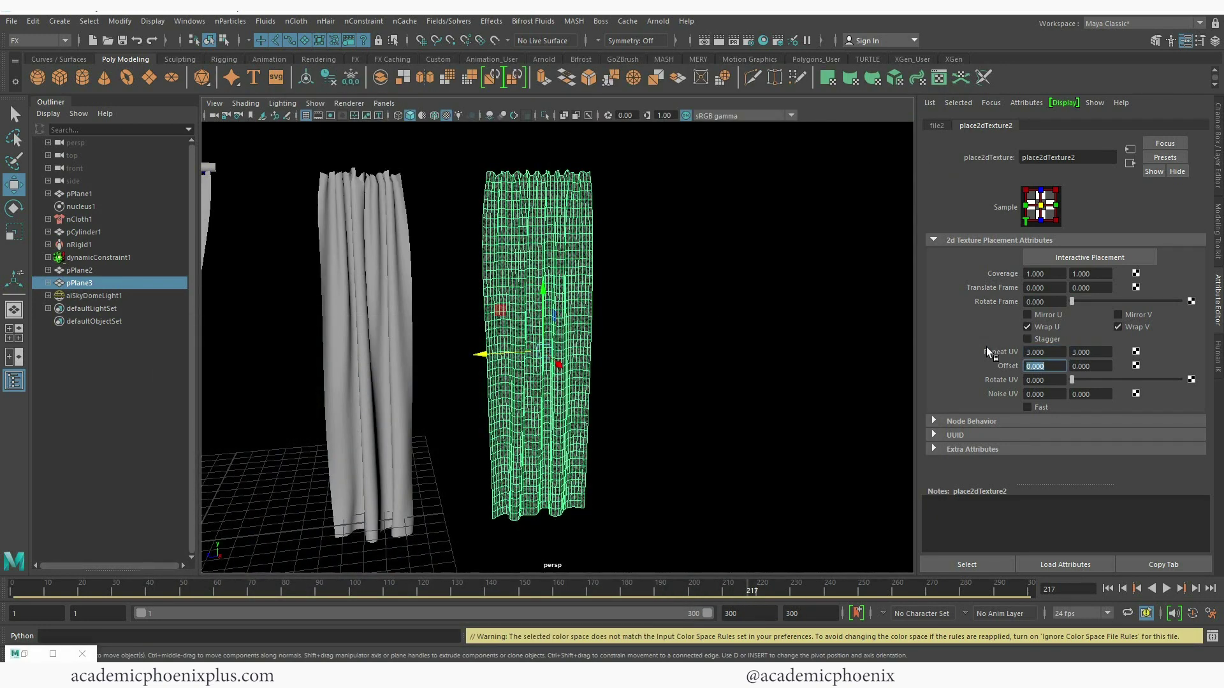
Set the lace colour texture's place2dTexture1 Repeat UV to 3 by 3 and start an IPR render
left_click(1129, 164)
left_click(1129, 163)
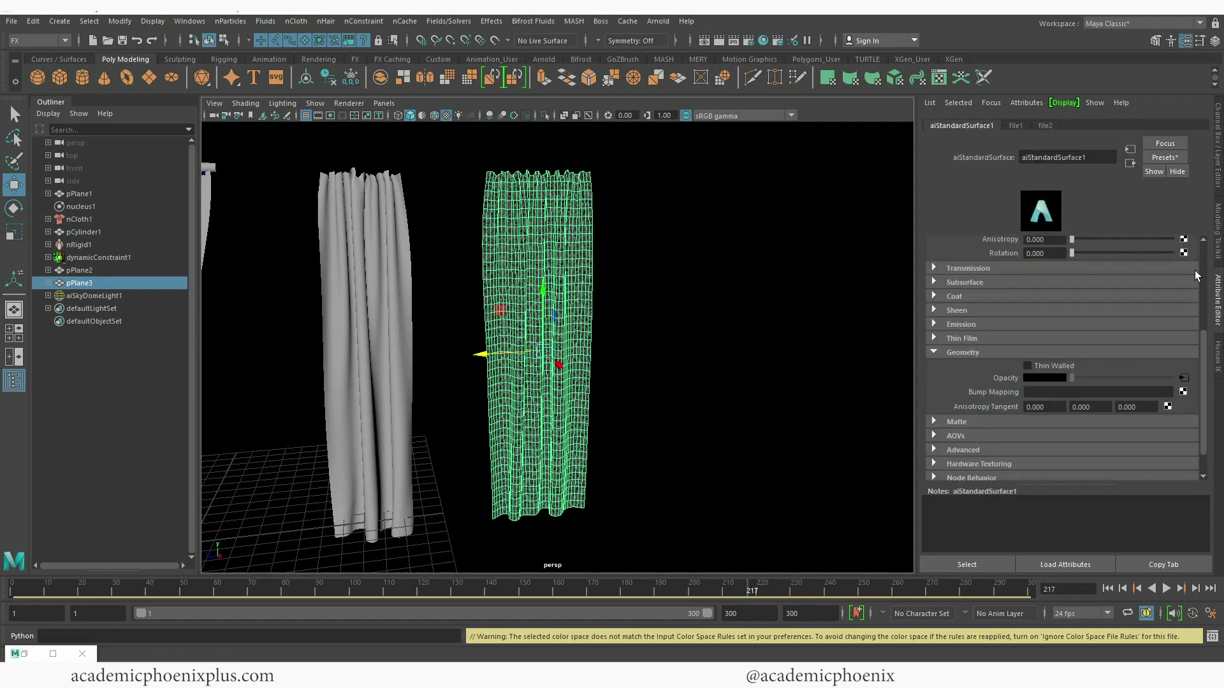
scroll(1194, 270, "up", 5)
left_click(1183, 289)
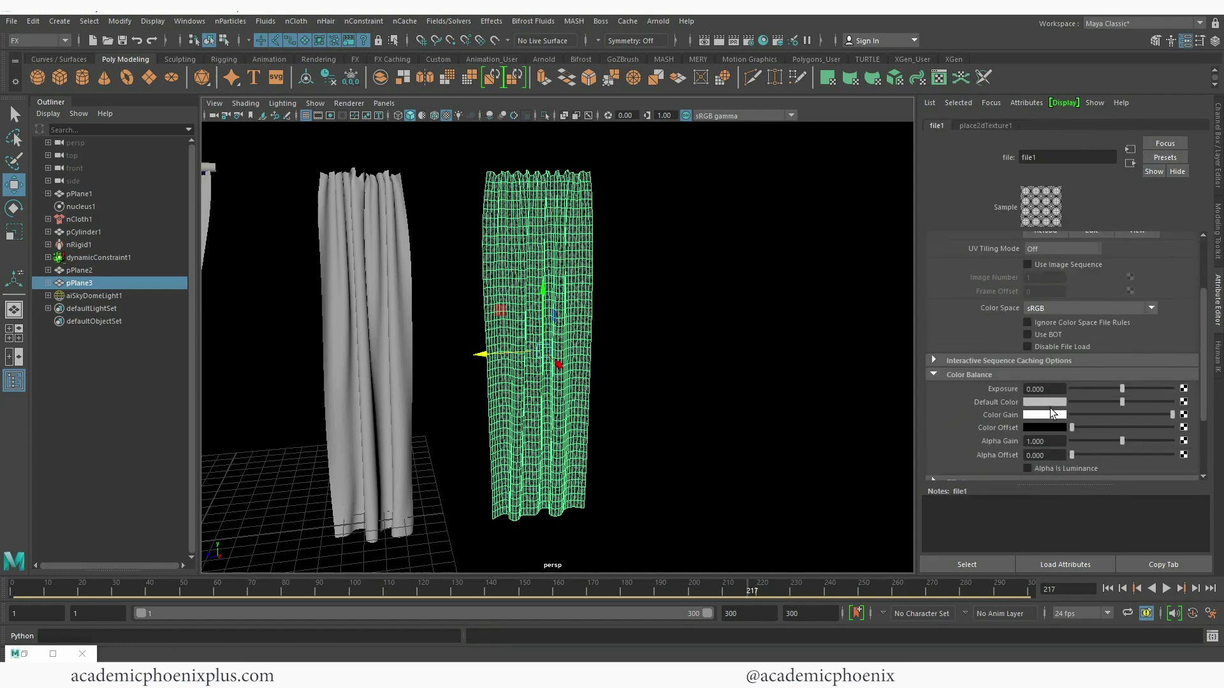
left_click(987, 126)
left_click_drag(1050, 353, 989, 354)
type("3")
key("Tab")
type("3")
key("Tab")
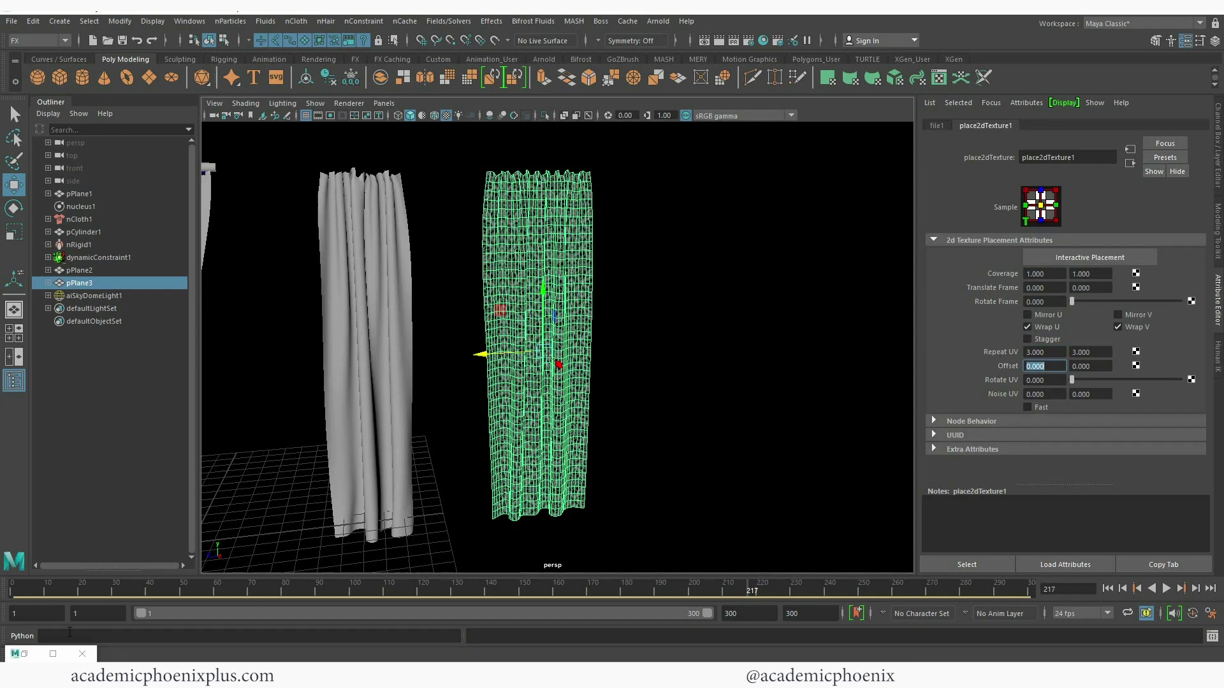
left_click(24, 654)
left_click(904, 109)
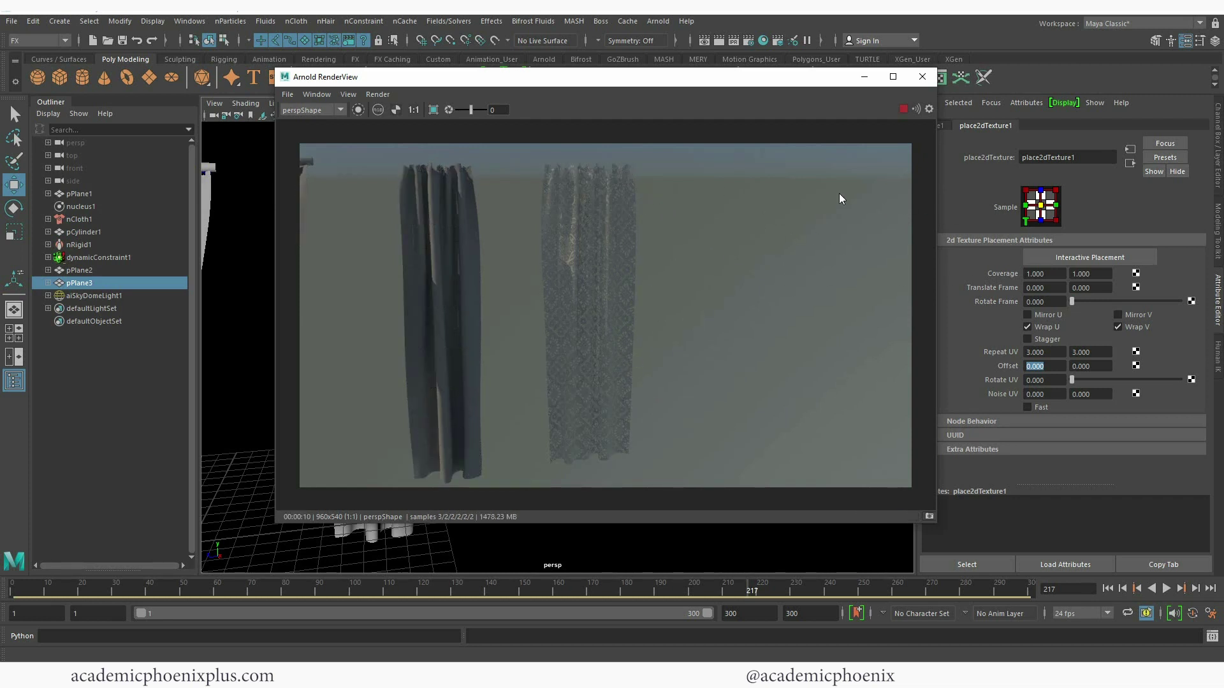
Stop the live render and reframe the view to show all three curtains
left_click(903, 110)
left_click(860, 79)
middle_click_drag(574, 368, 759, 344, "alt")
right_click_drag(759, 344, 528, 323, "alt")
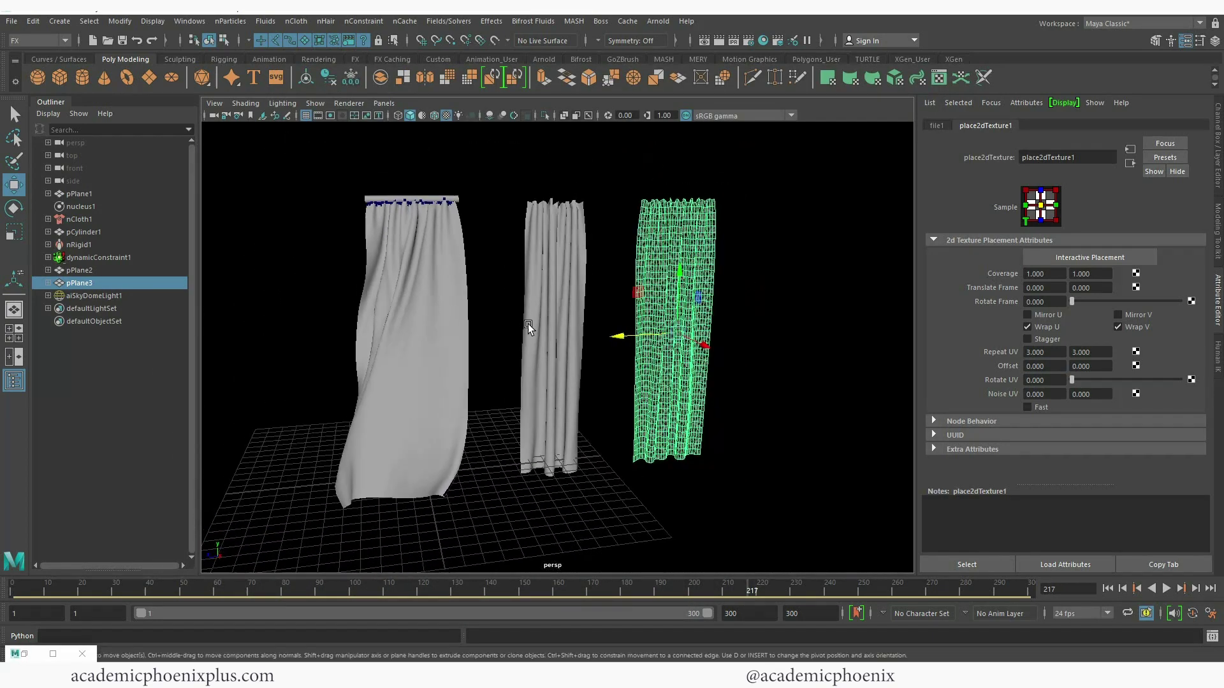
mouse_move(528, 324)
left_mouse_down("alt")
mouse_move(500, 343)
mouse_move(509, 330)
left_mouse_up("alt")
Assign the existing aiStandardSurface1 material to pPlane2 and pPlane1
left_click(522, 292, "shift")
left_click(386, 317, "shift")
right_click_drag(386, 282, 438, 604)
mouse_move(429, 635)
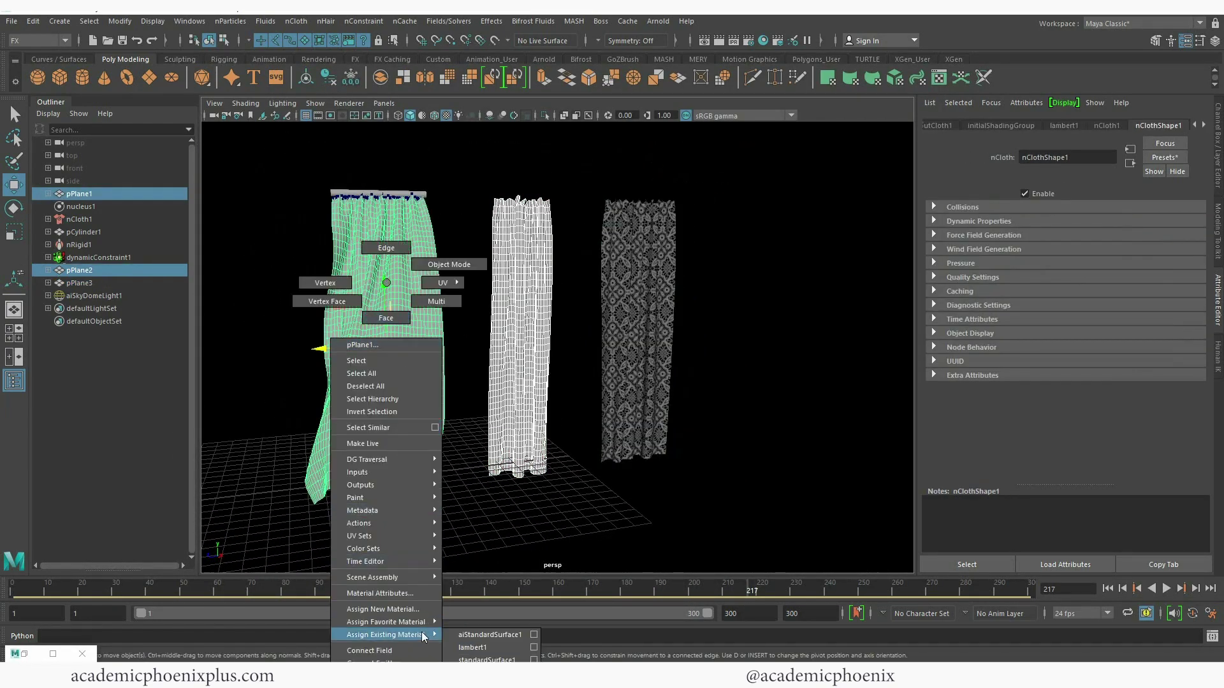
left_click(509, 634)
Render all three lace curtains in Arnold, then stop the render
left_click(650, 500)
scroll(655, 503, "up", 5)
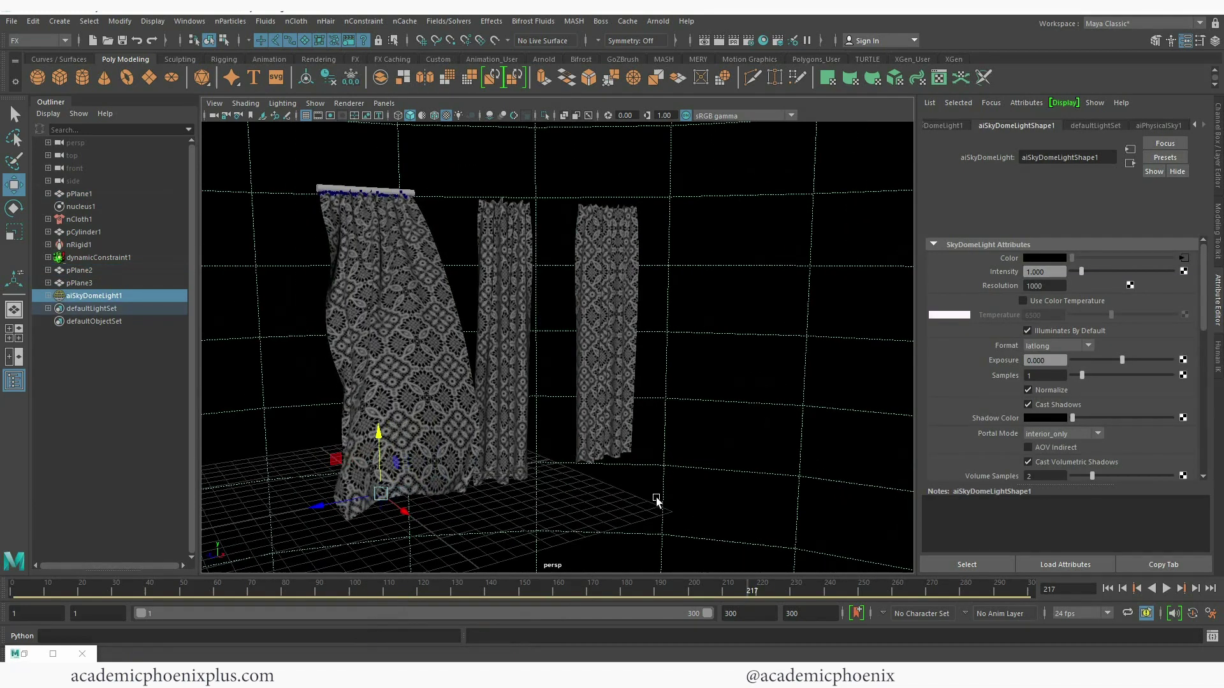
left_click_drag(655, 504, 656, 500, "alt")
left_click(654, 22)
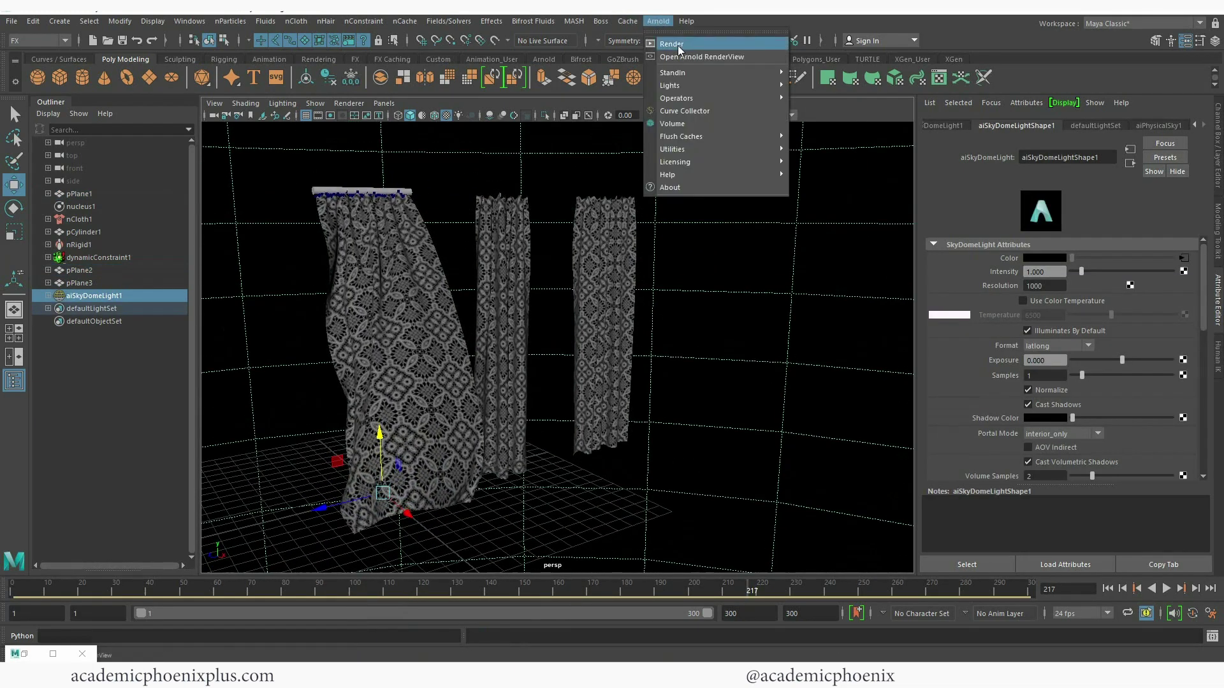
left_click(676, 45)
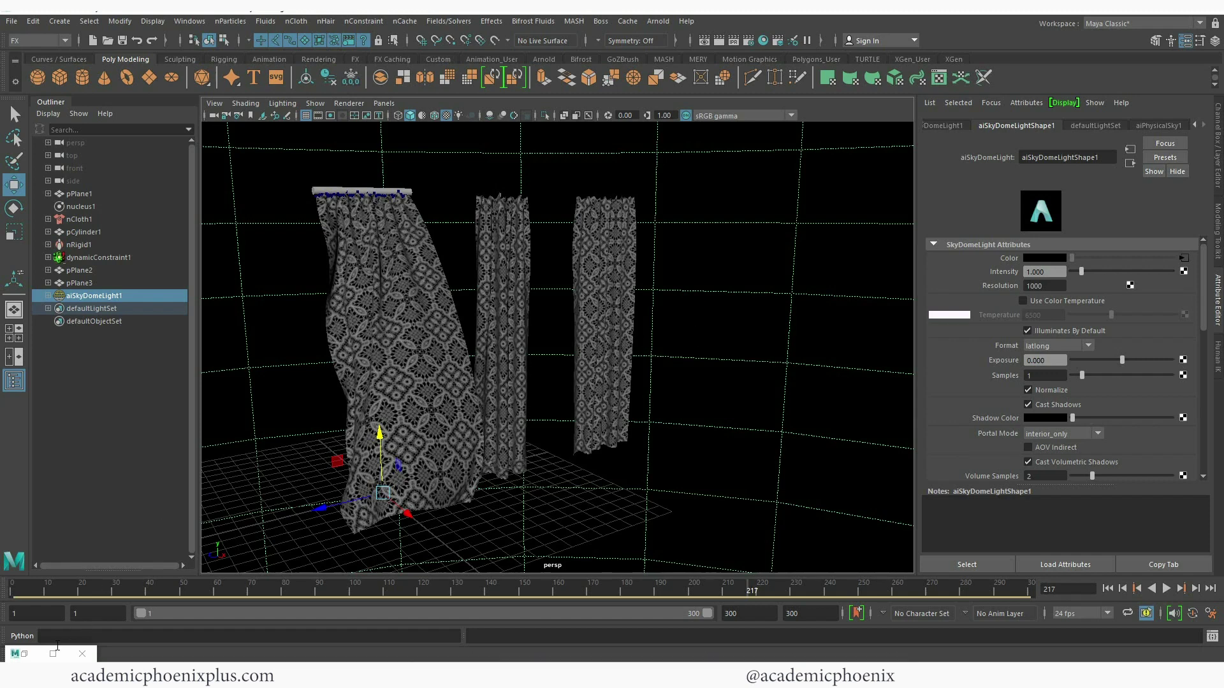
left_click(24, 654)
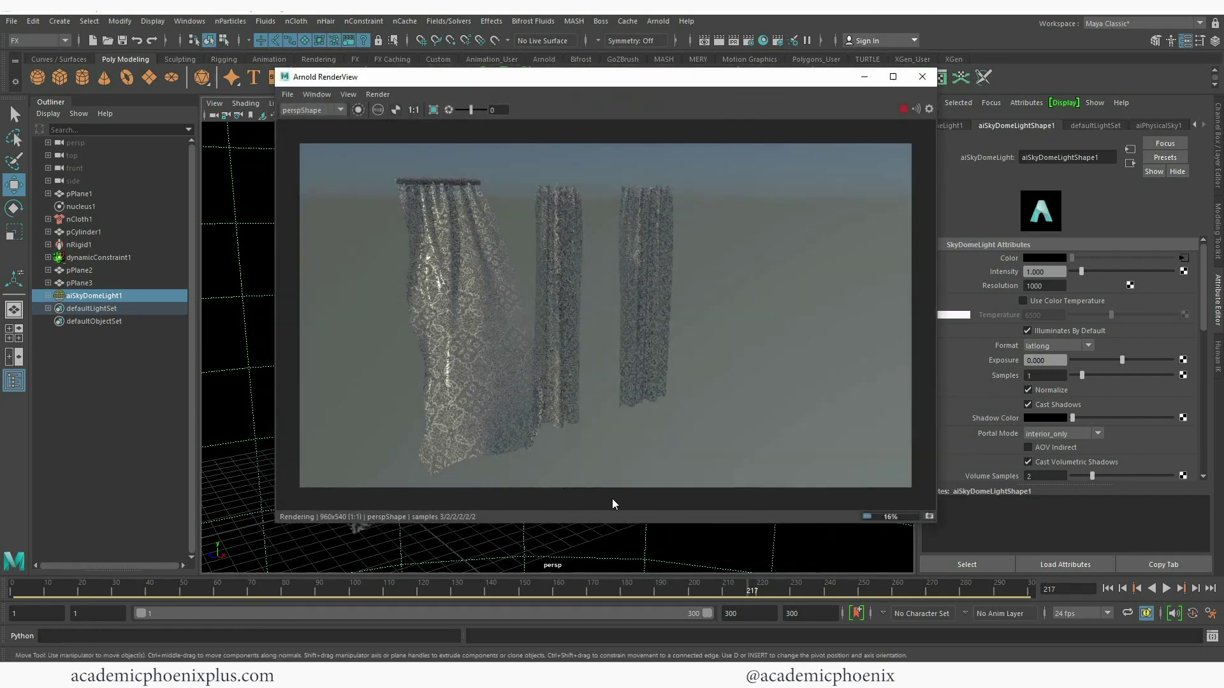
left_click(903, 108)
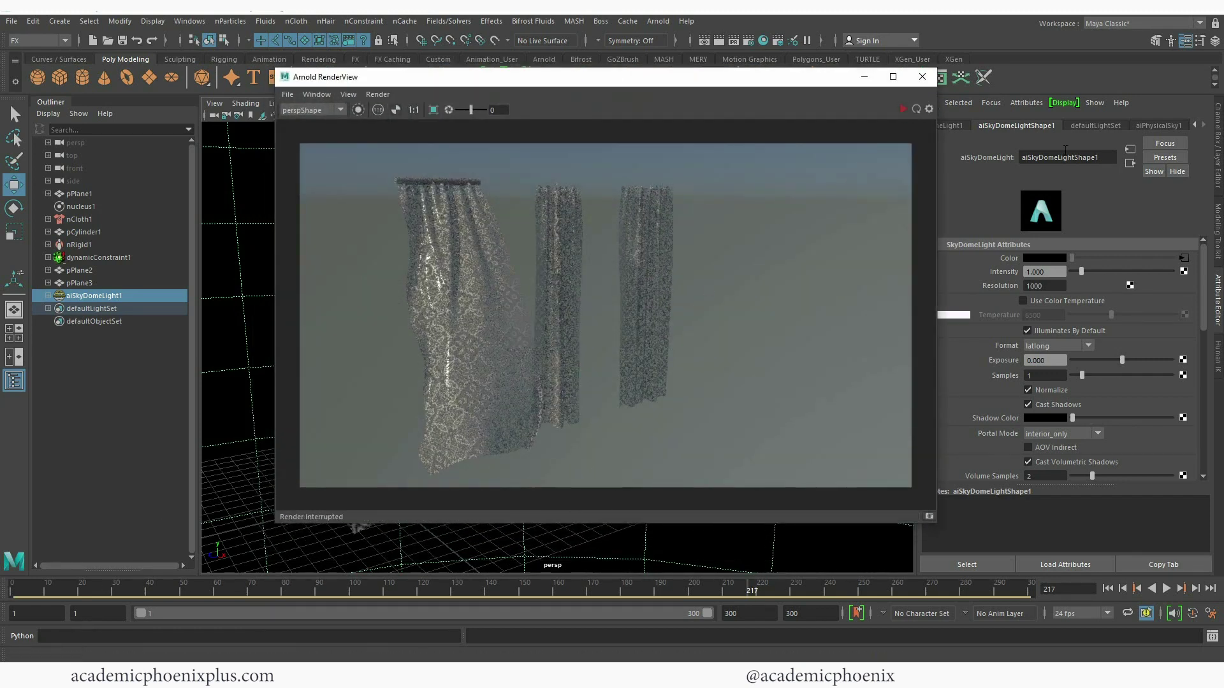
left_click_drag(802, 80, 679, 261)
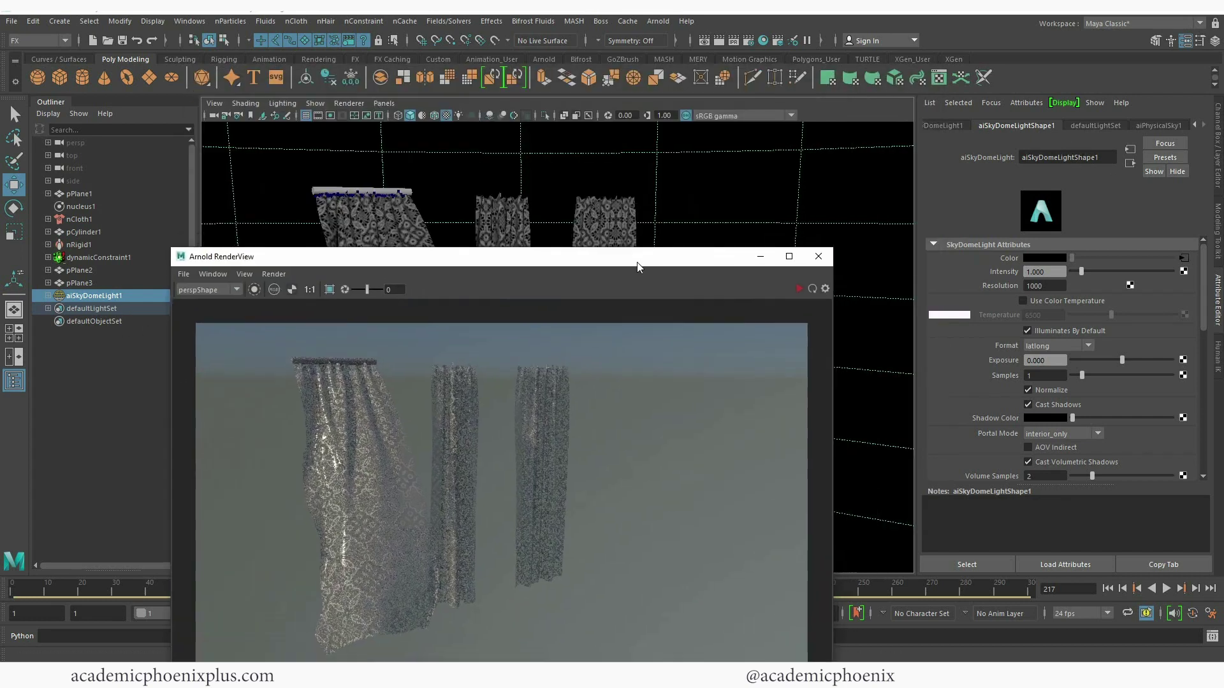
Select the left curtain pPlane1 and bring up its aiStandardSurface1 material settings
left_click(390, 215)
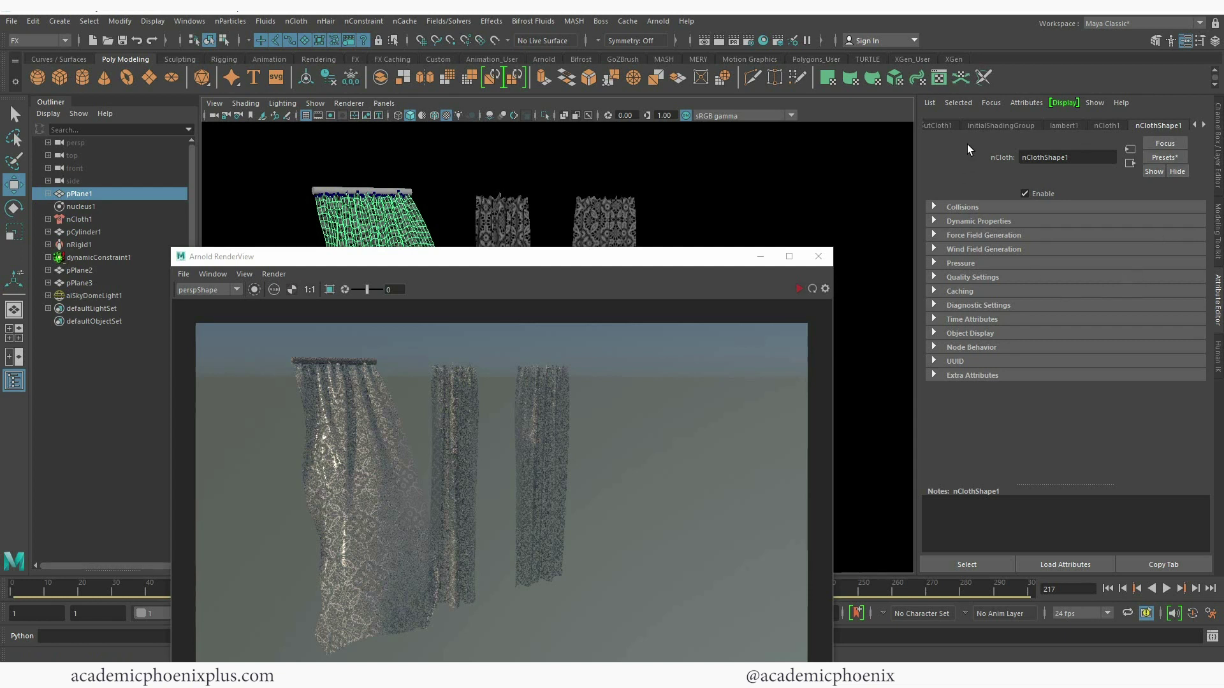
left_click(1203, 125)
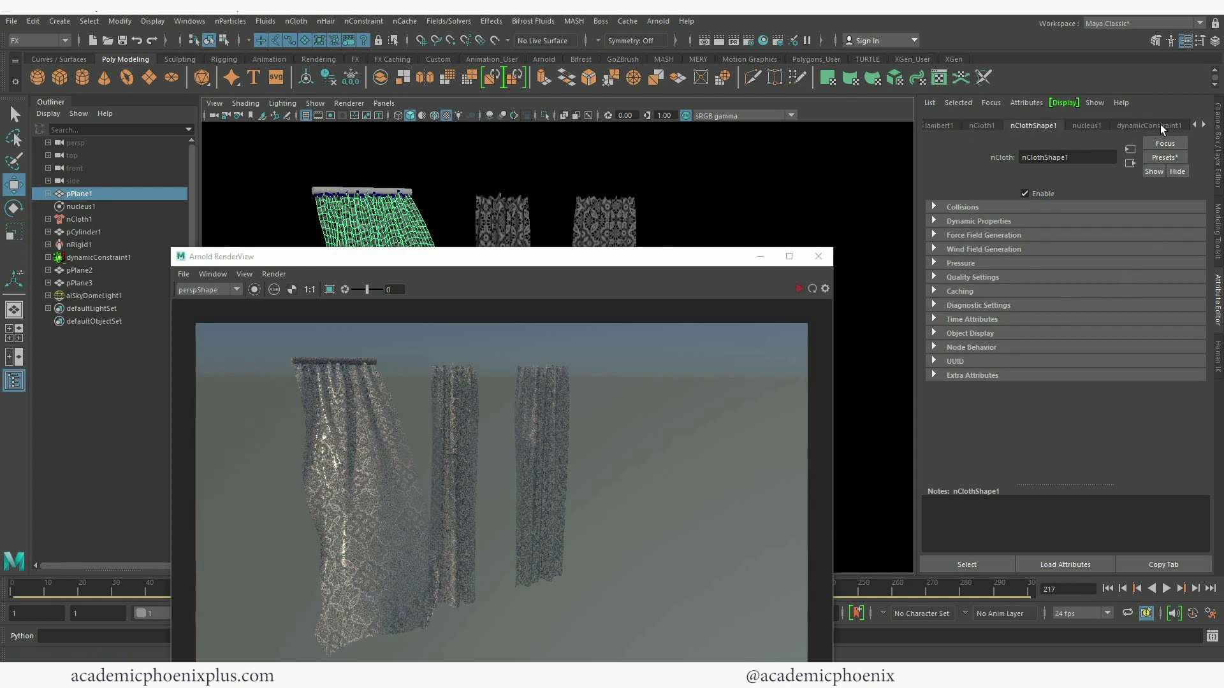
left_click(1204, 125)
left_click(1204, 125)
left_click(1203, 125)
left_click(1204, 125)
left_click(1177, 127)
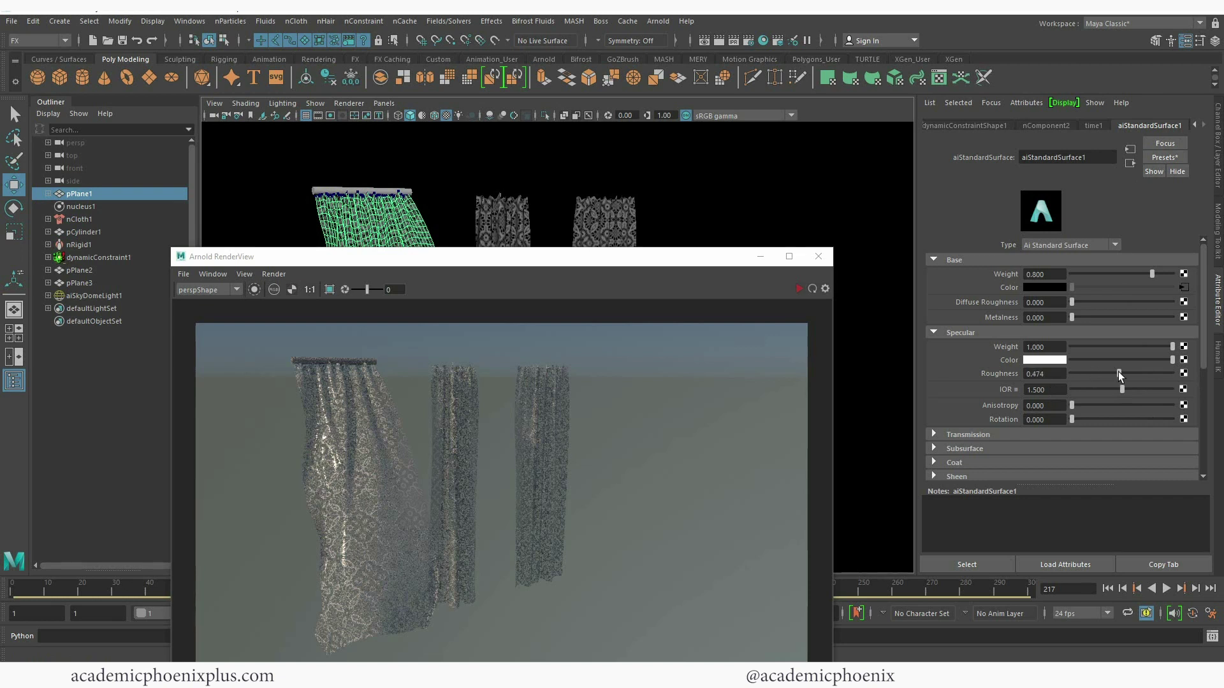
Set the material's Specular Roughness to 0.436 and Sheen Weight to about 0.282
left_click_drag(1115, 372, 1114, 372)
scroll(1201, 360, "down", 3)
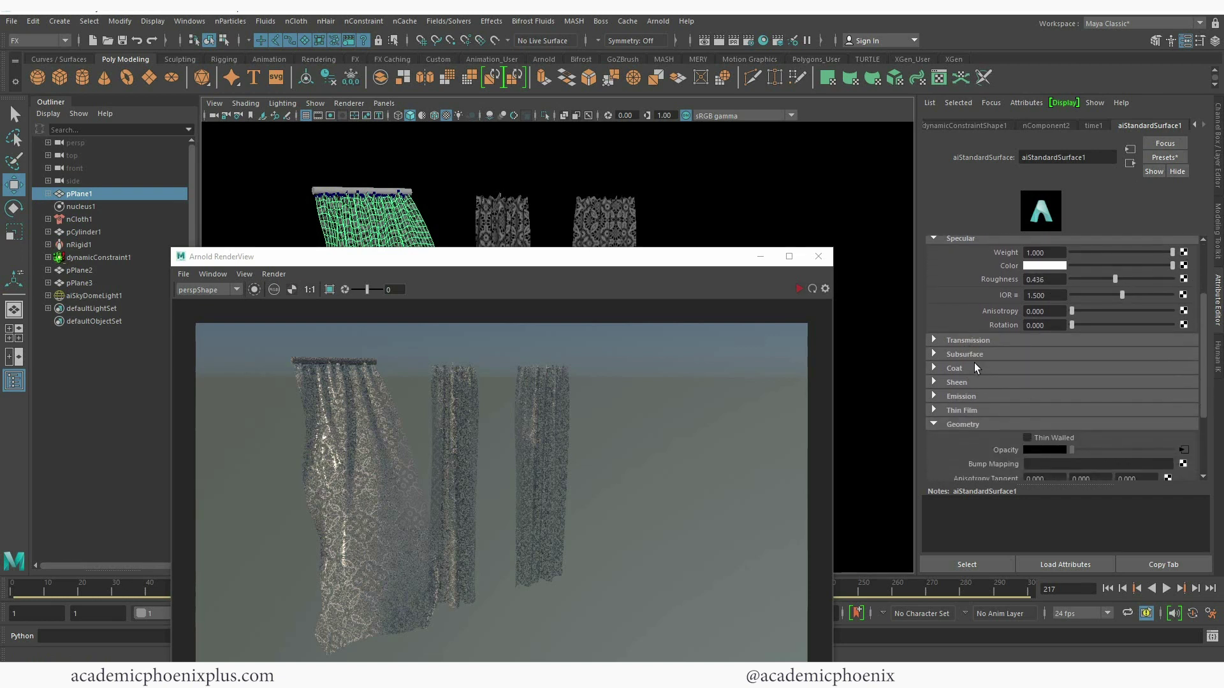
left_click(975, 383)
left_click_drag(1077, 397, 1099, 395)
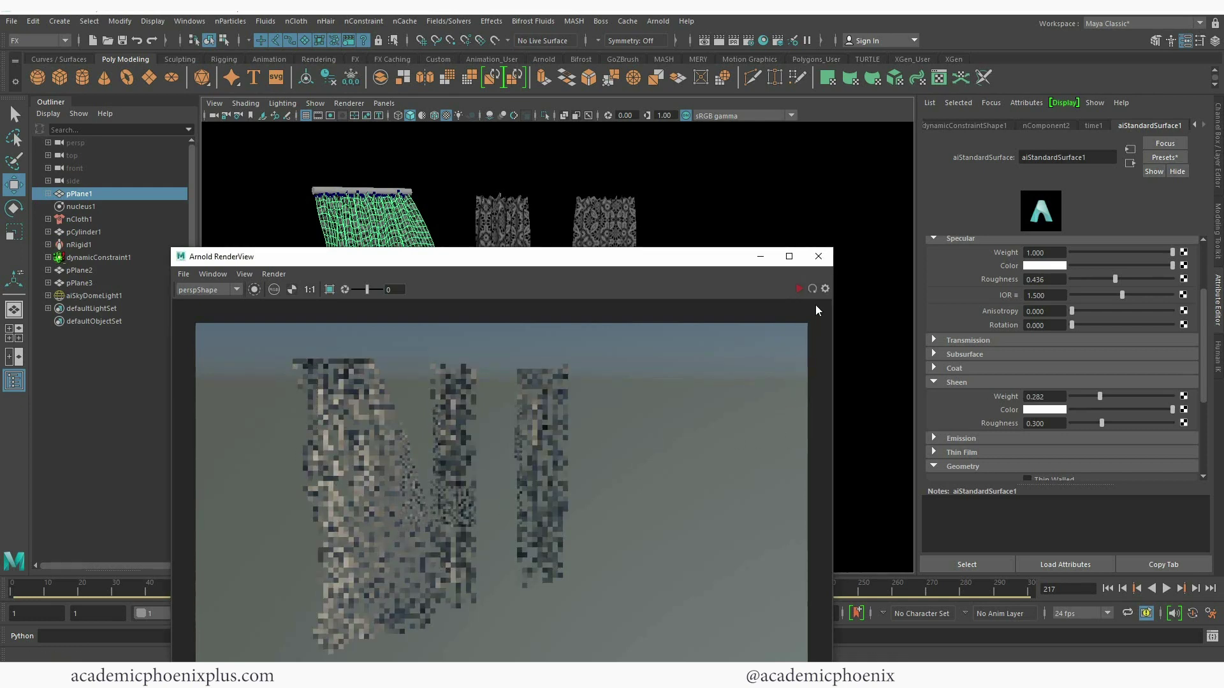
Close the old preview, re-render the curtains in Arnold and maximize the RenderView window
left_click(820, 257)
left_click(662, 23)
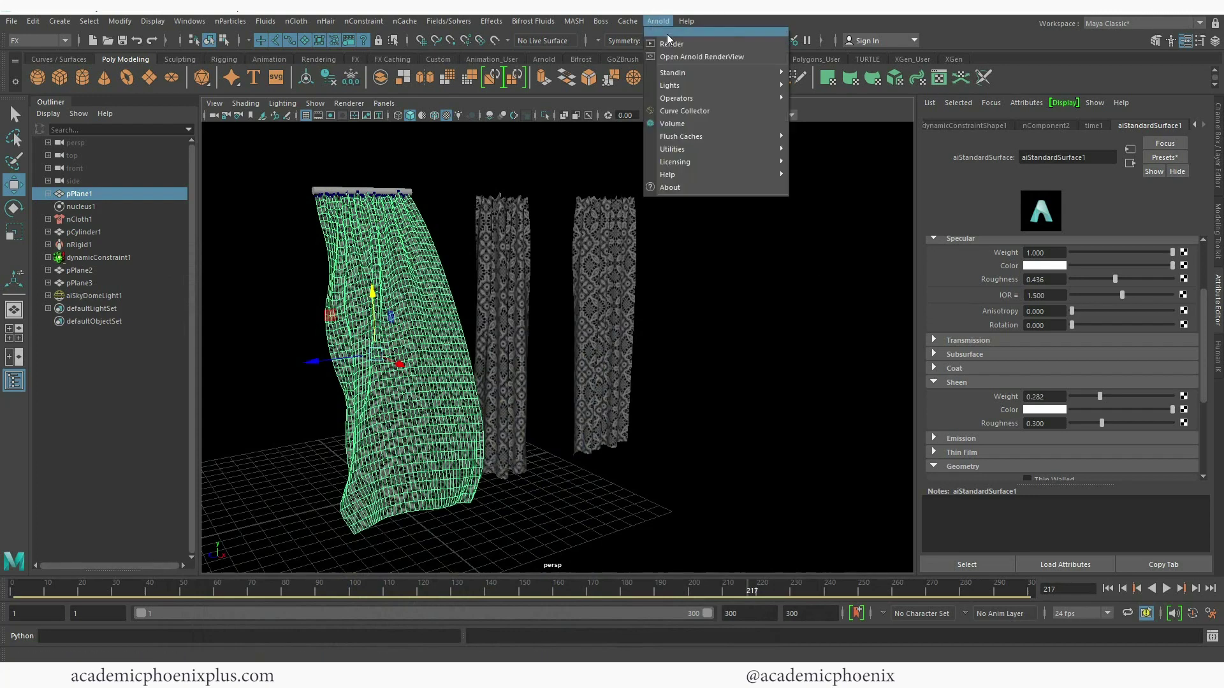
left_click(670, 41)
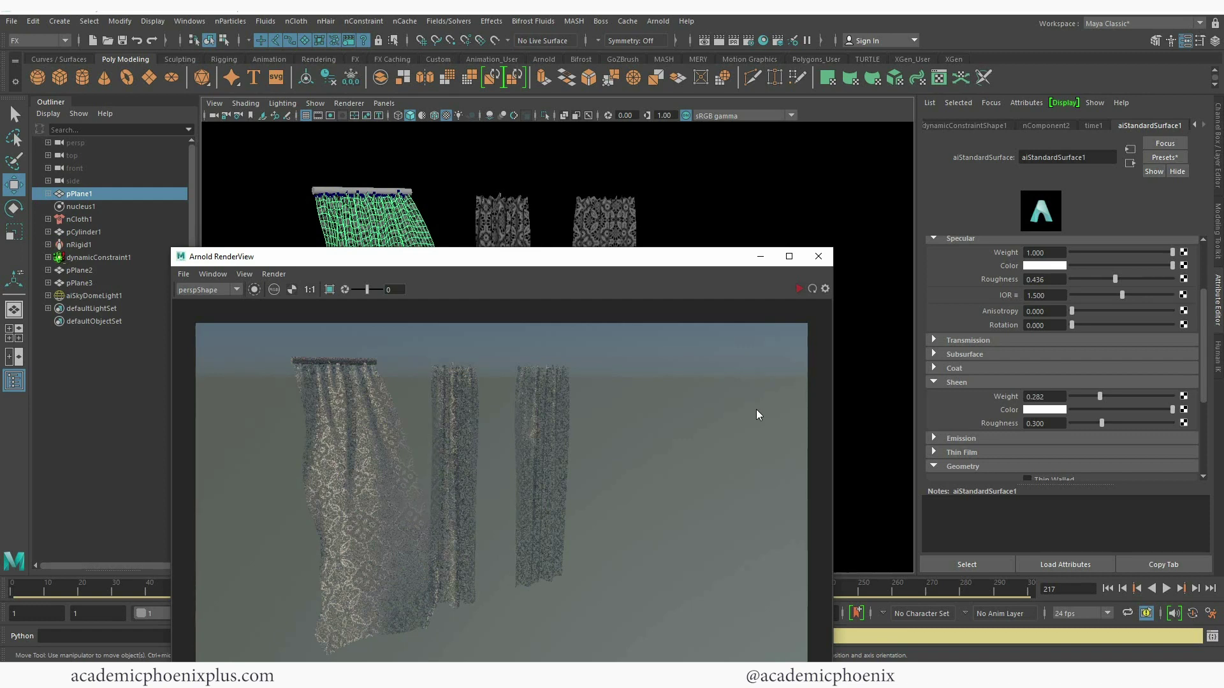
left_click_drag(682, 256, 728, 109)
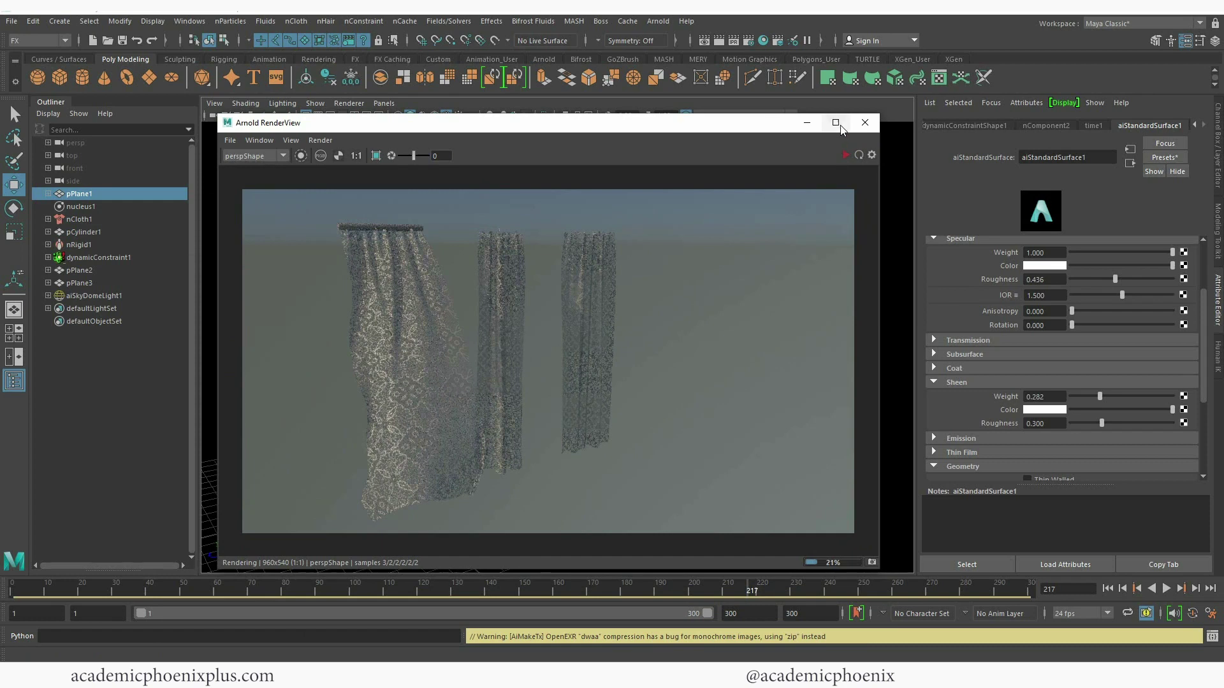
left_click(837, 125)
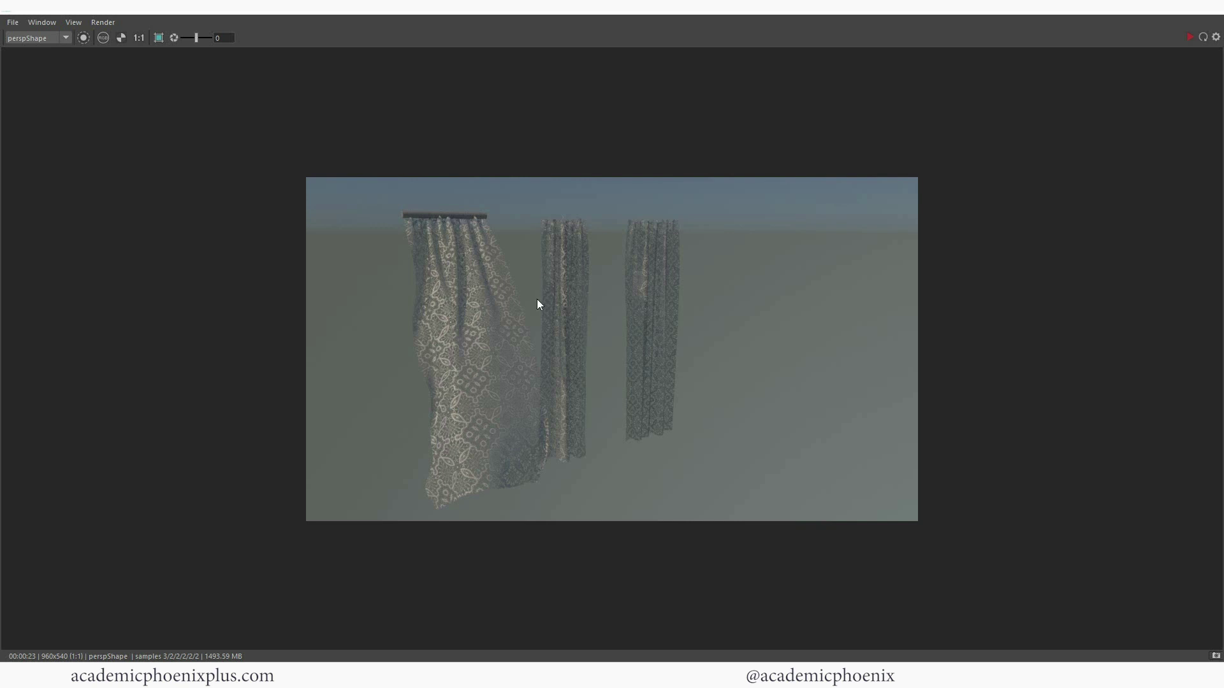
Zoom the Arnold render to about 161% and pan to inspect the lace detail
right_click_drag(655, 336, 911, 376, "alt")
middle_click_drag(701, 384, 759, 376, "alt")
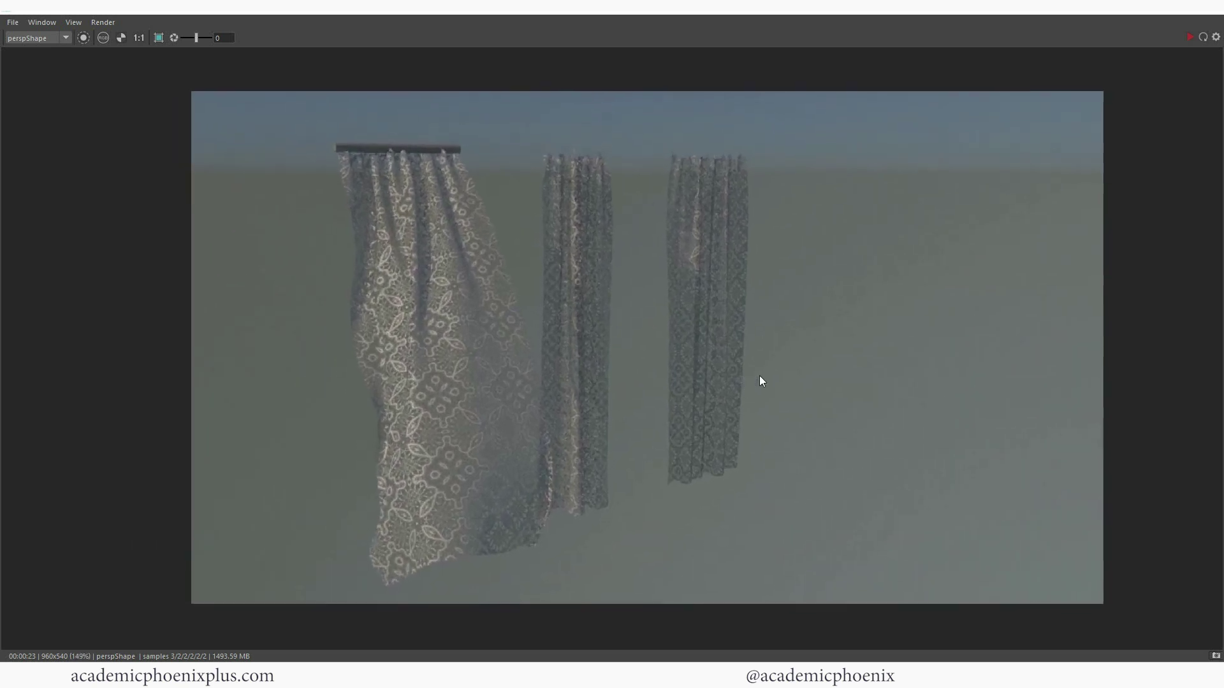
right_click_drag(764, 380, 833, 377, "alt")
middle_click_drag(606, 333, 611, 330, "alt")
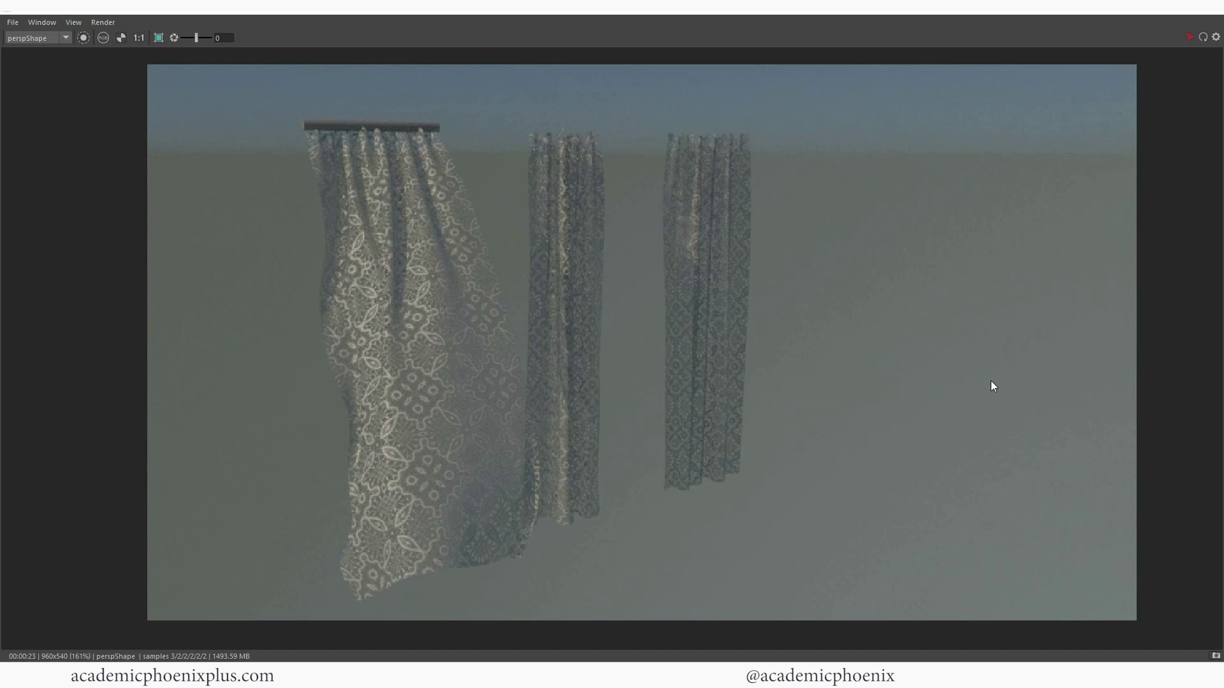